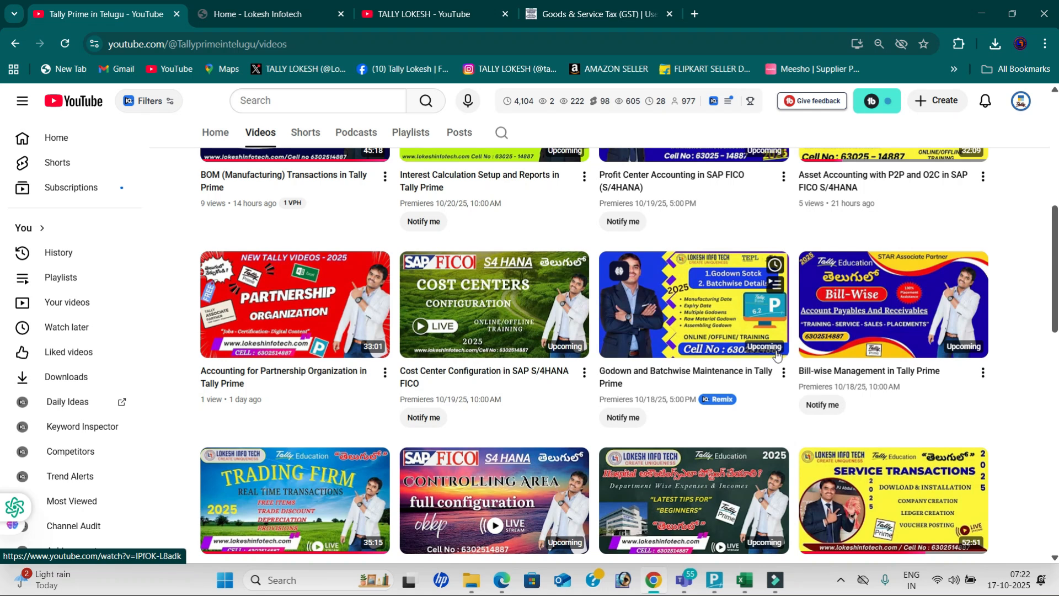
- Look over the Tally Prime in Telugu channel's videos and the Lokesh Infotech home page's photo slides
scroll(776, 354, down, 3)
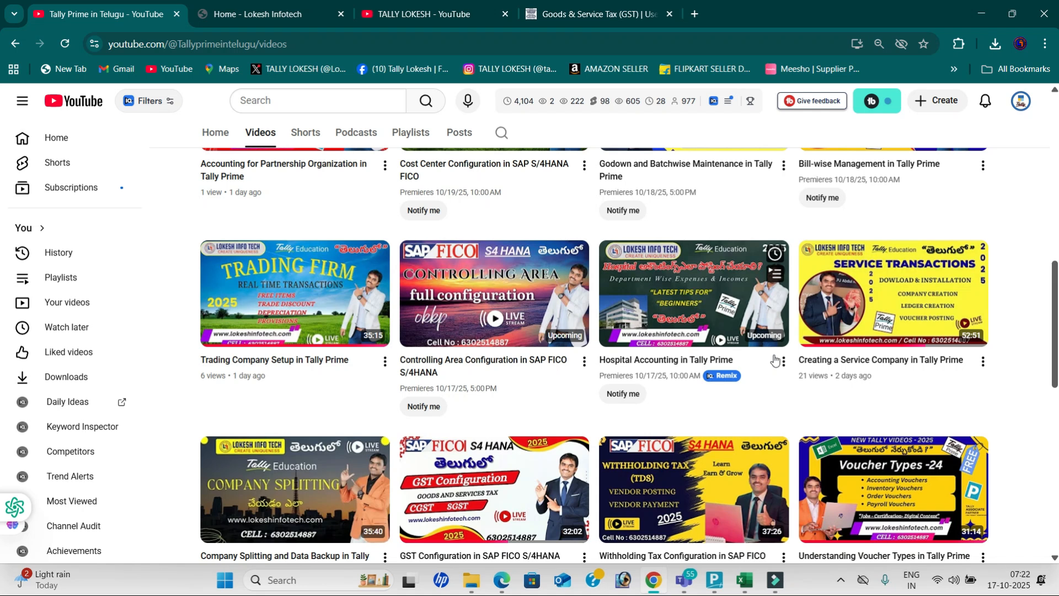
scroll(774, 360, up, 10)
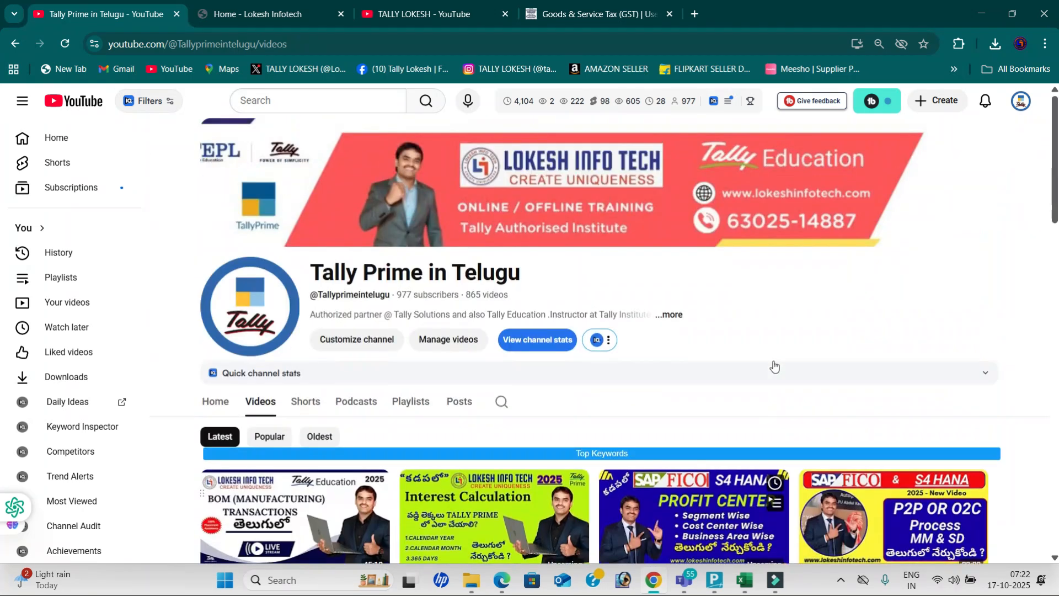
click(245, 12)
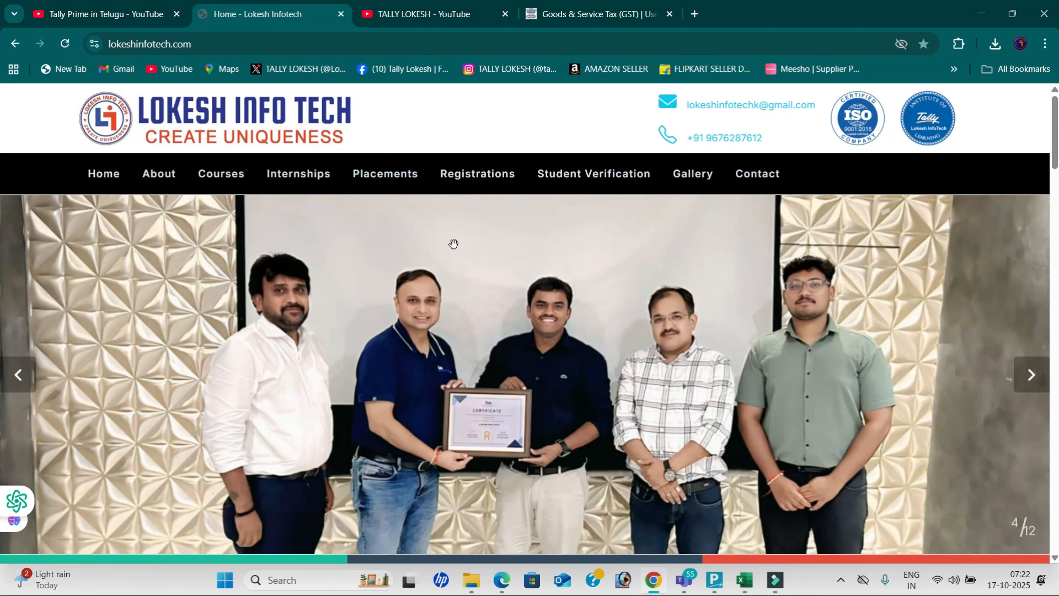
click(18, 375)
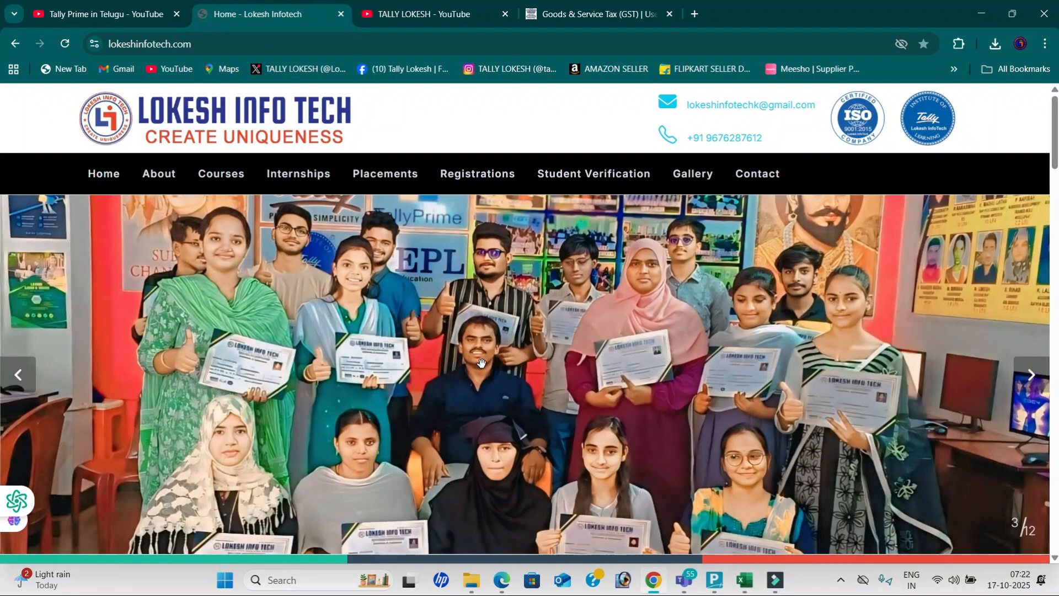
- Switch to the TALLY TEST workbook in Excel and extend the heading in D3 to "COST CENTERS & CATEGORIES"
key(alt+Tab)
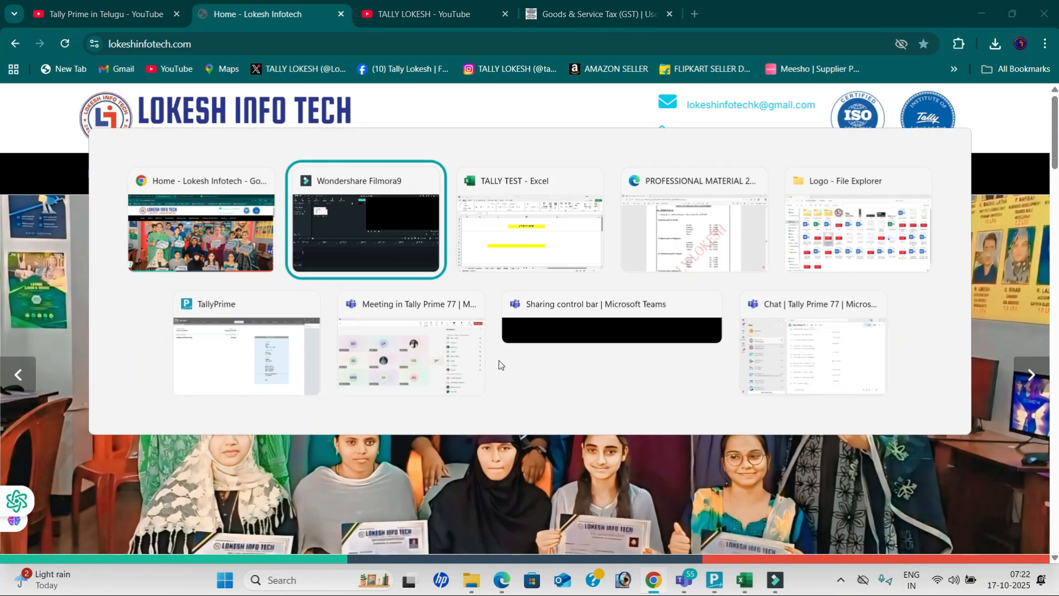
key(alt+Tab)
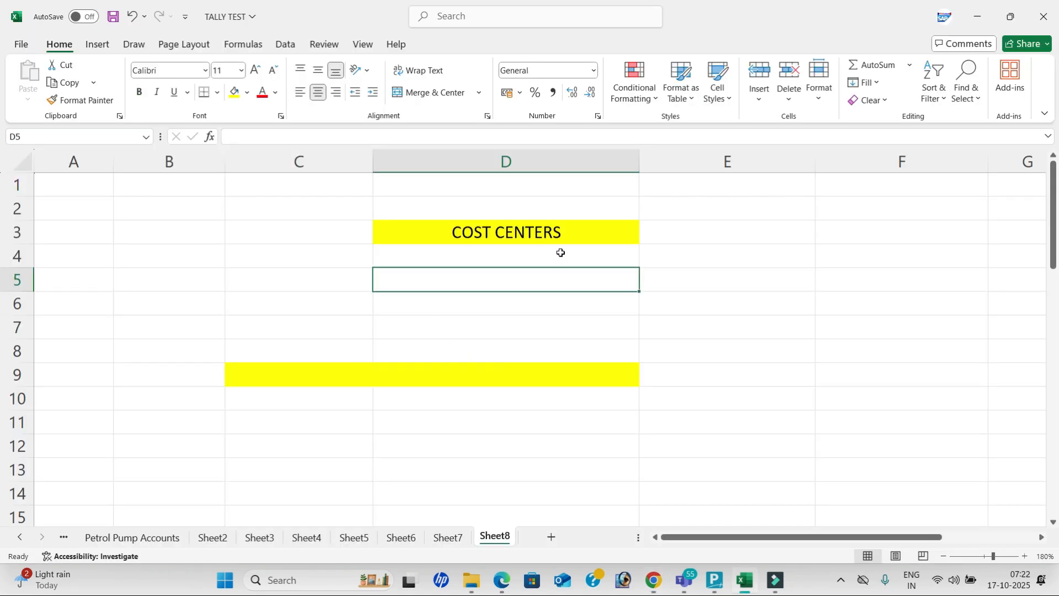
double_click(576, 231)
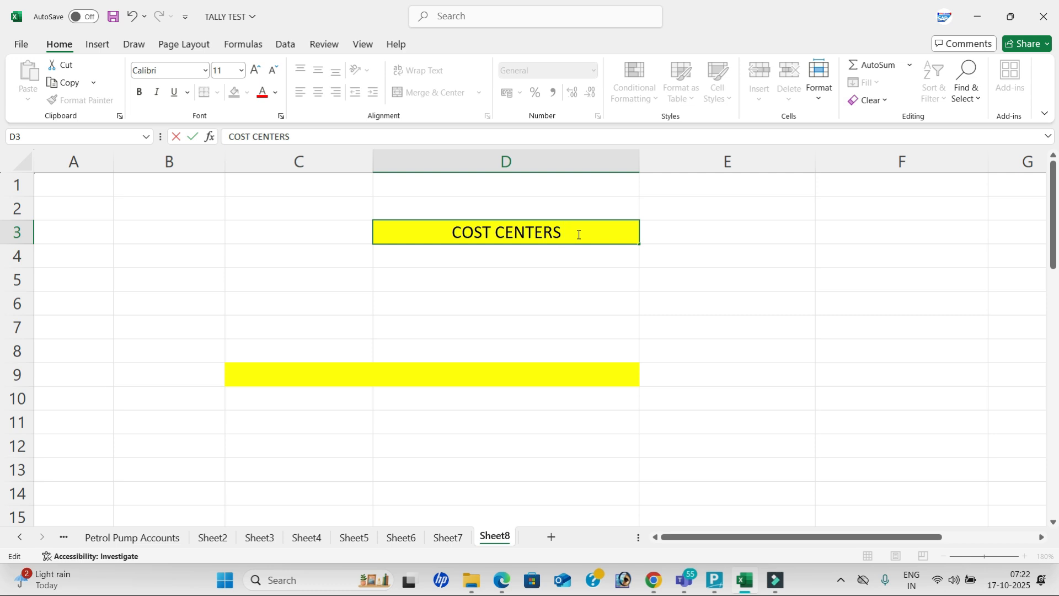
text(& C)
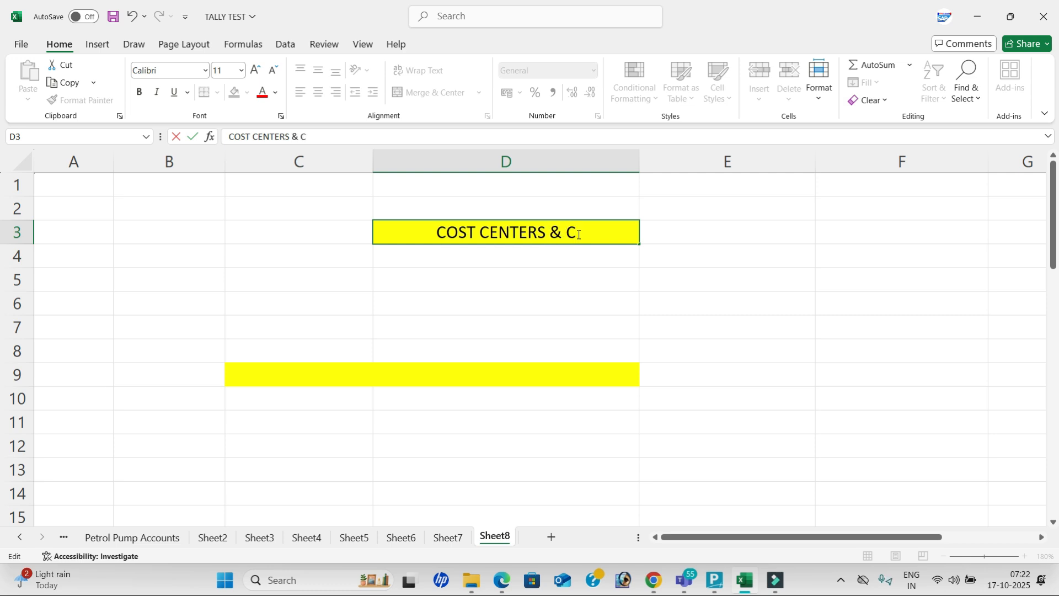
text(ATEGORIES)
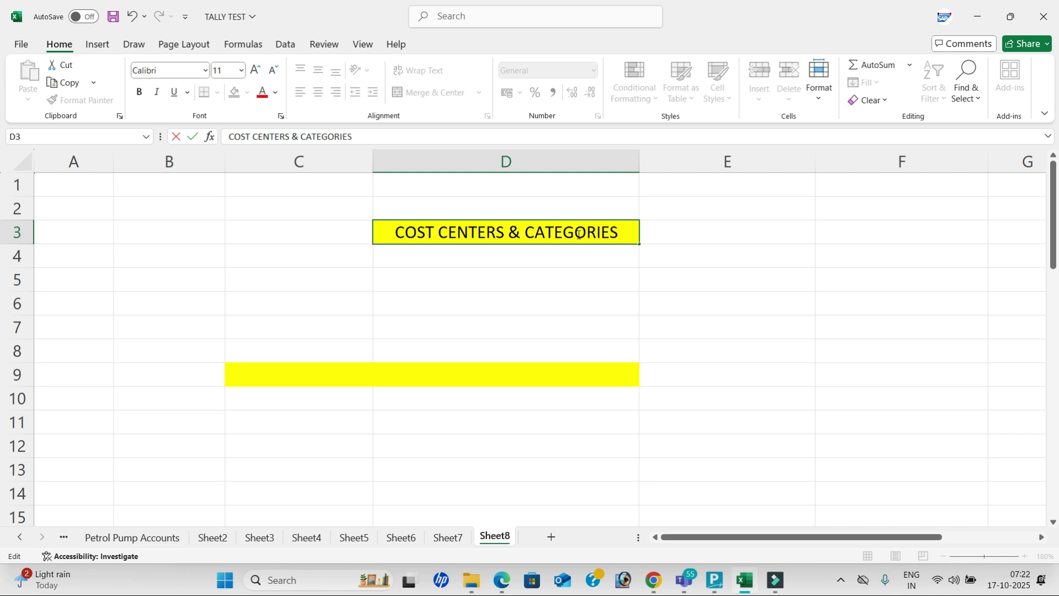
click(518, 311)
- Enter "Service Company" in cell C5 below the heading row
click(288, 277)
text(s)
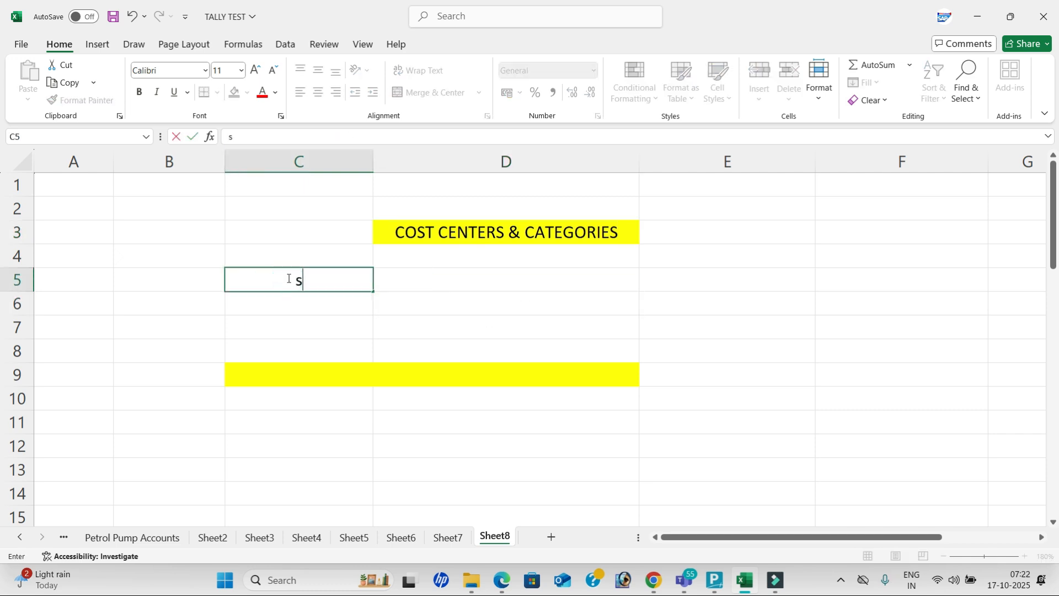
key(BackSpace)
text(Service )
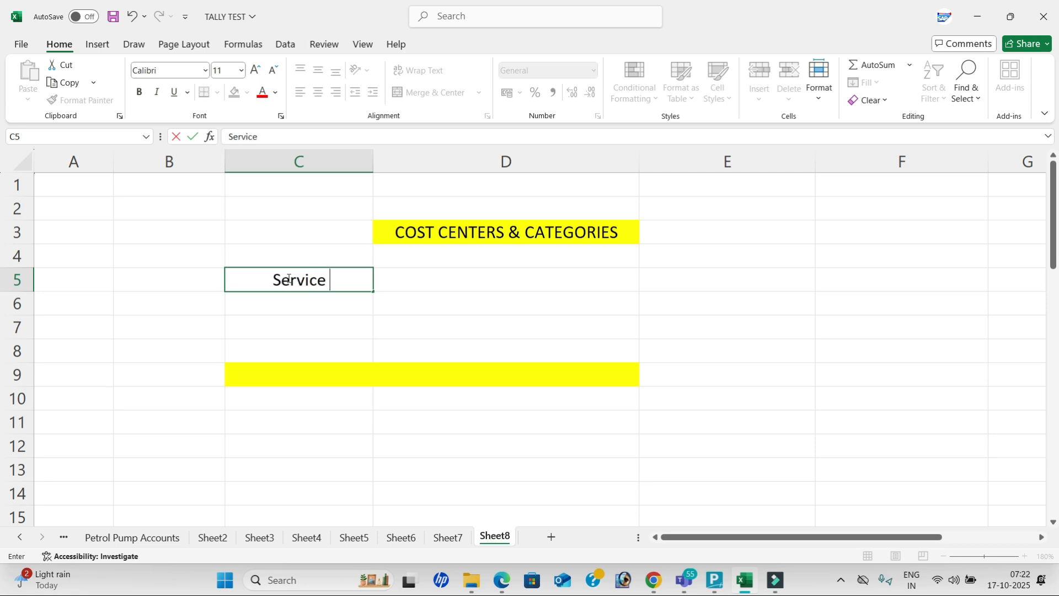
text(c)
key(BackSpace)
text(C)
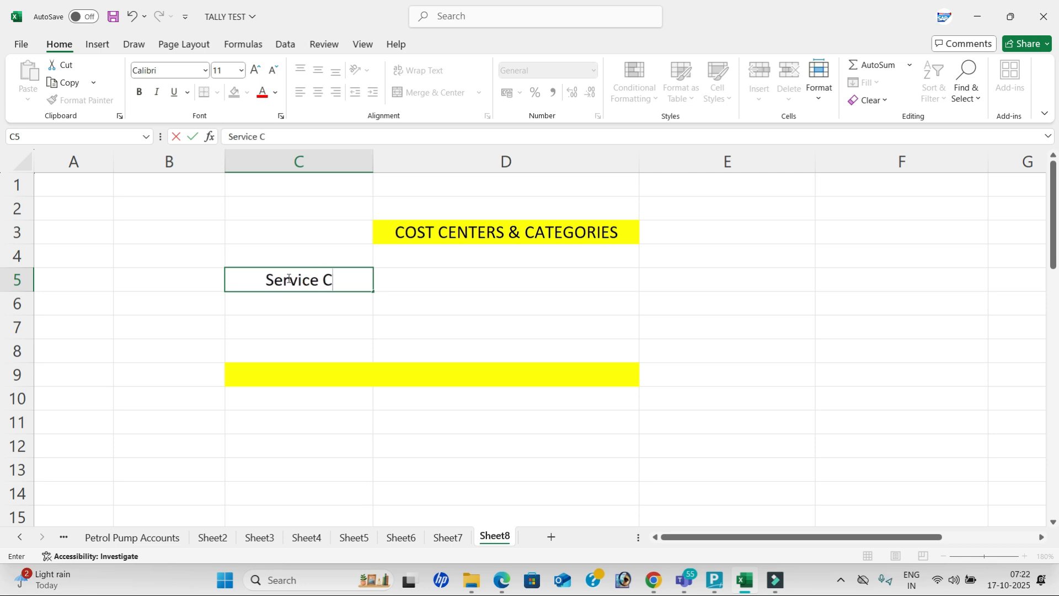
text(ompany)
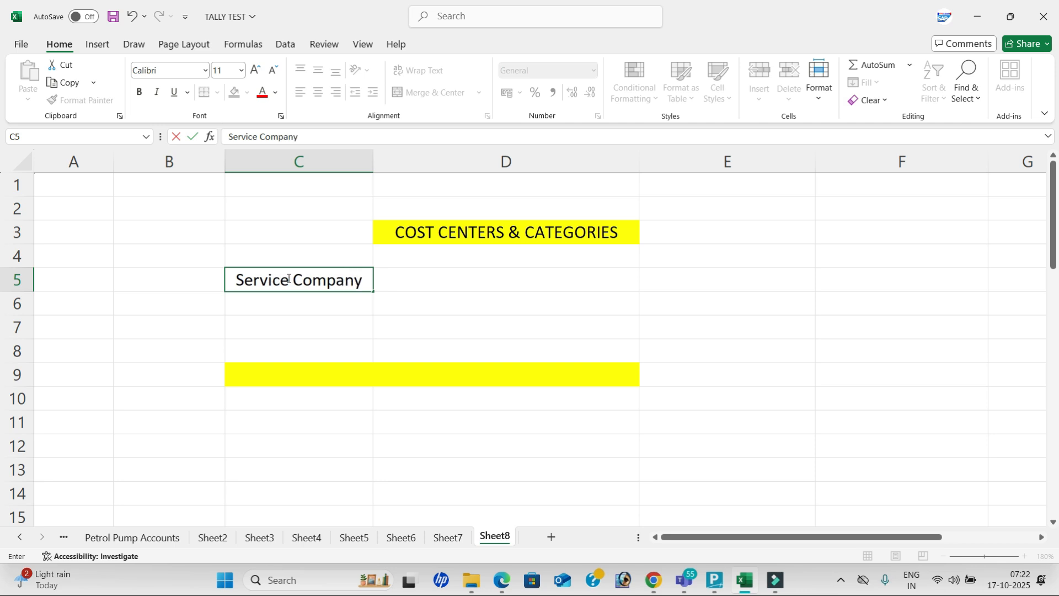
- Enter "Schools" in C7 and "Colleges" in C8 as examples under Service Company
click(365, 328)
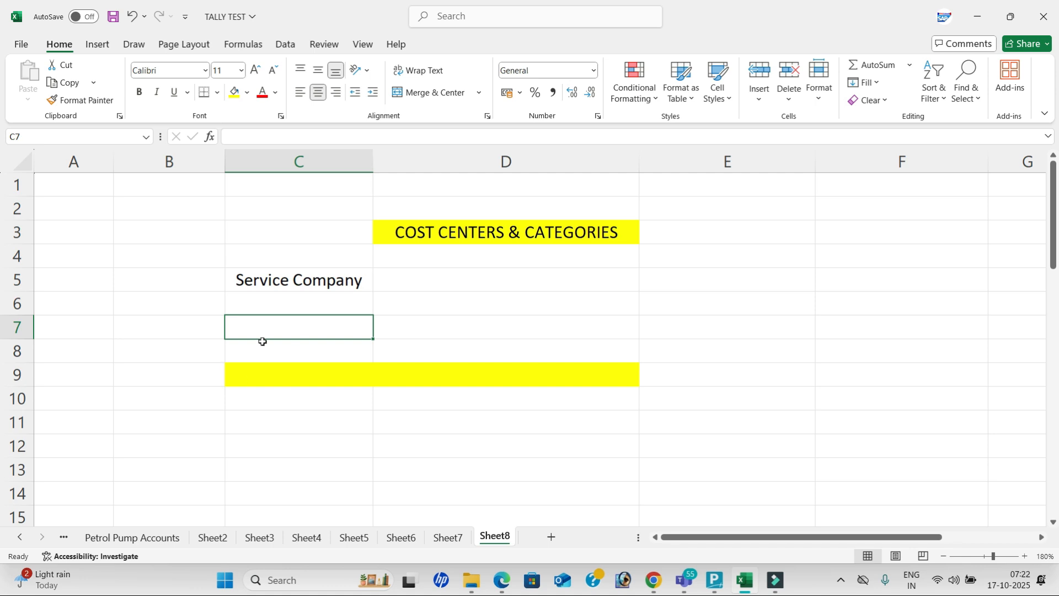
double_click(295, 328)
text(Sc)
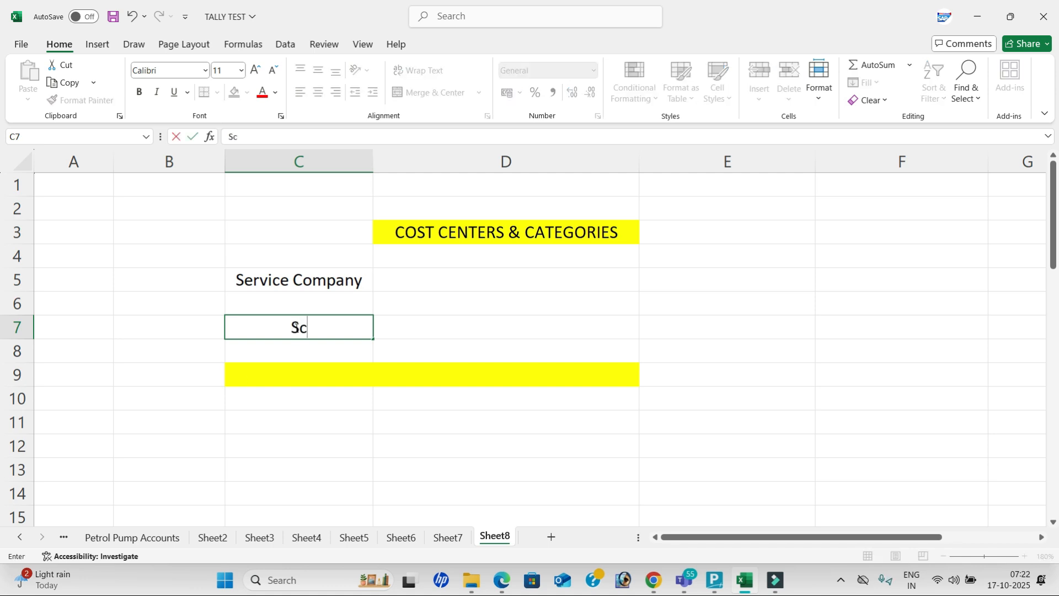
text(hools)
key(Return)
text(Co)
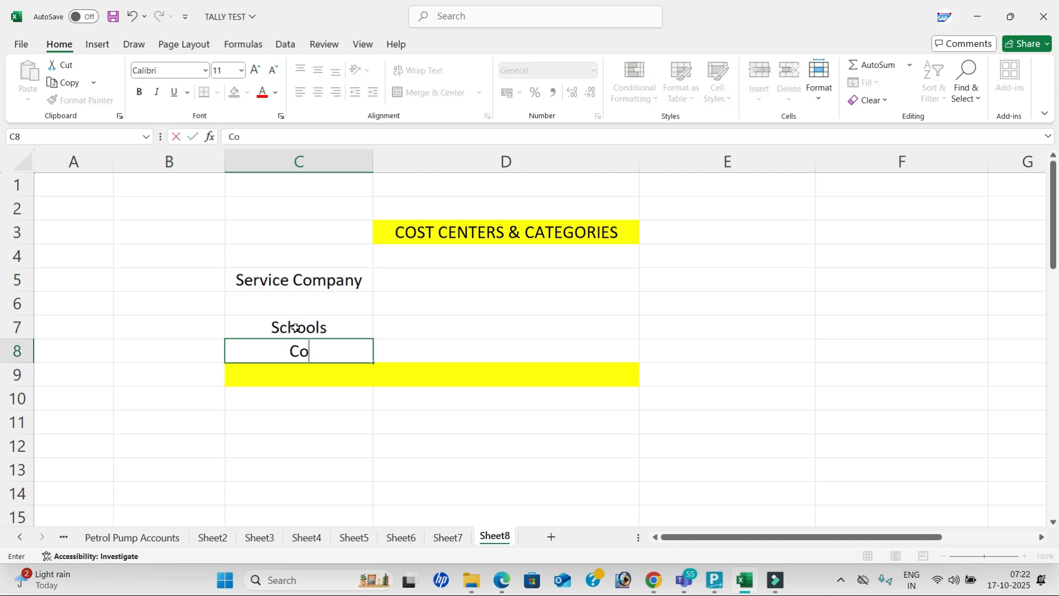
text(lleges)
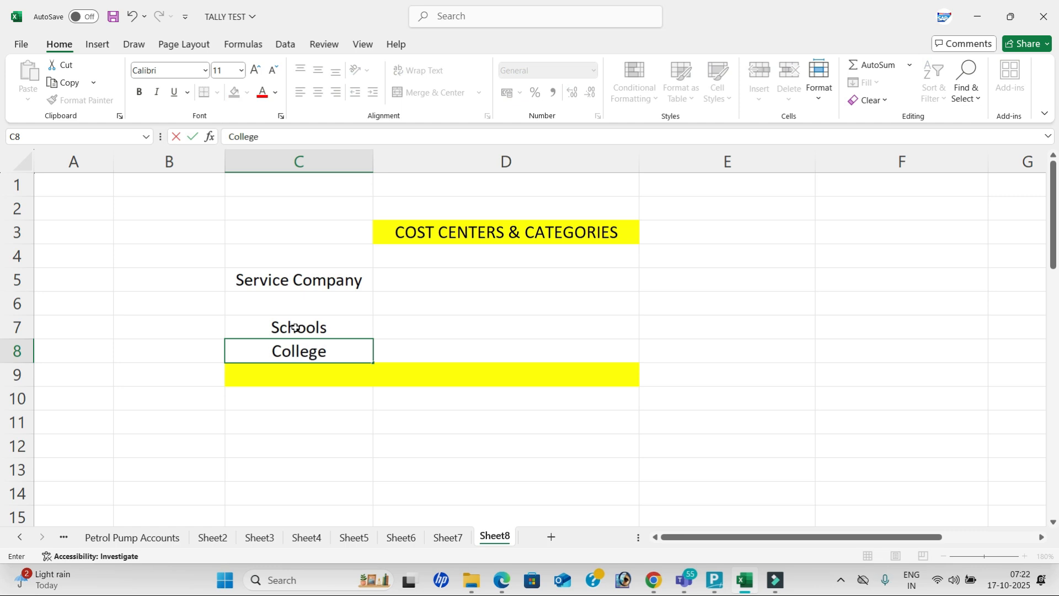
key(Return)
- Continue the list in column C with "Hotels" in C9, "Restarents" in C10 and "Theaters" in C11
text(Hotesl)
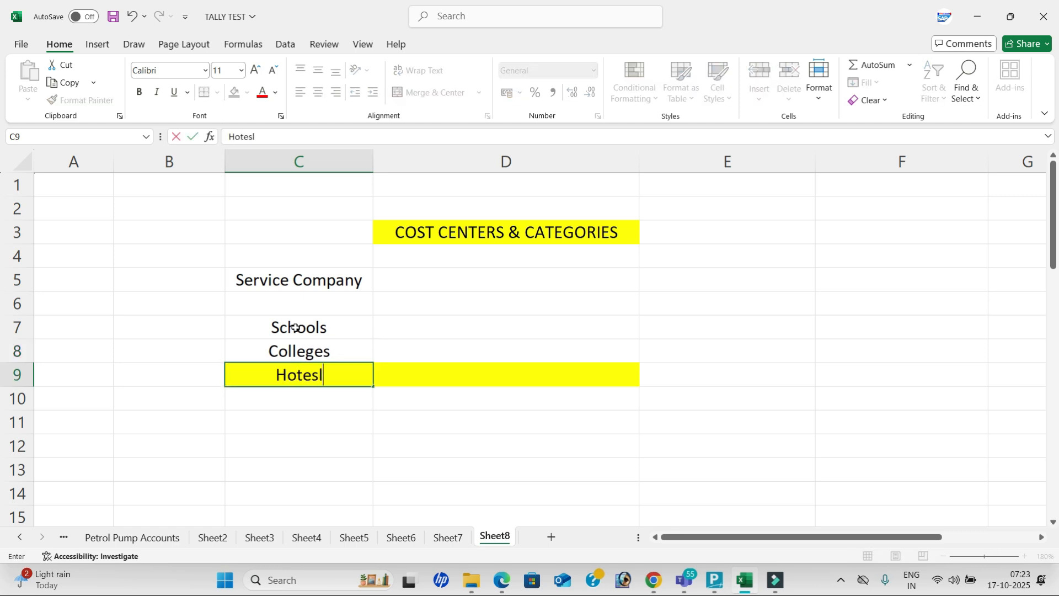
key(BackSpace)
key(BackSpace)
text(ls)
key(Return)
text(Restarents)
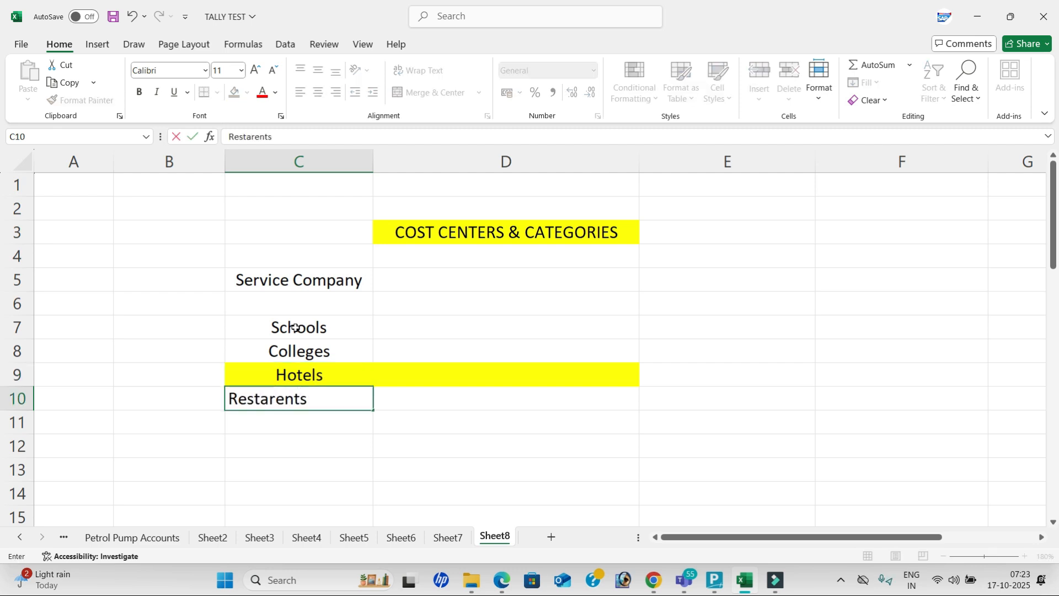
key(Return)
text(Teh)
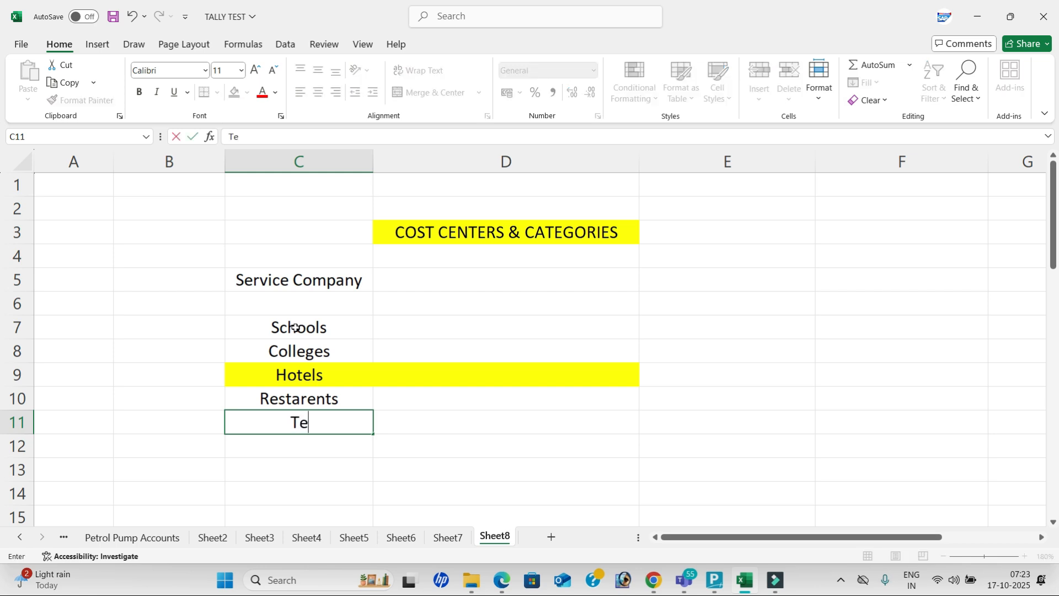
key(BackSpace)
key(BackSpace)
text(heaters)
key(Return)
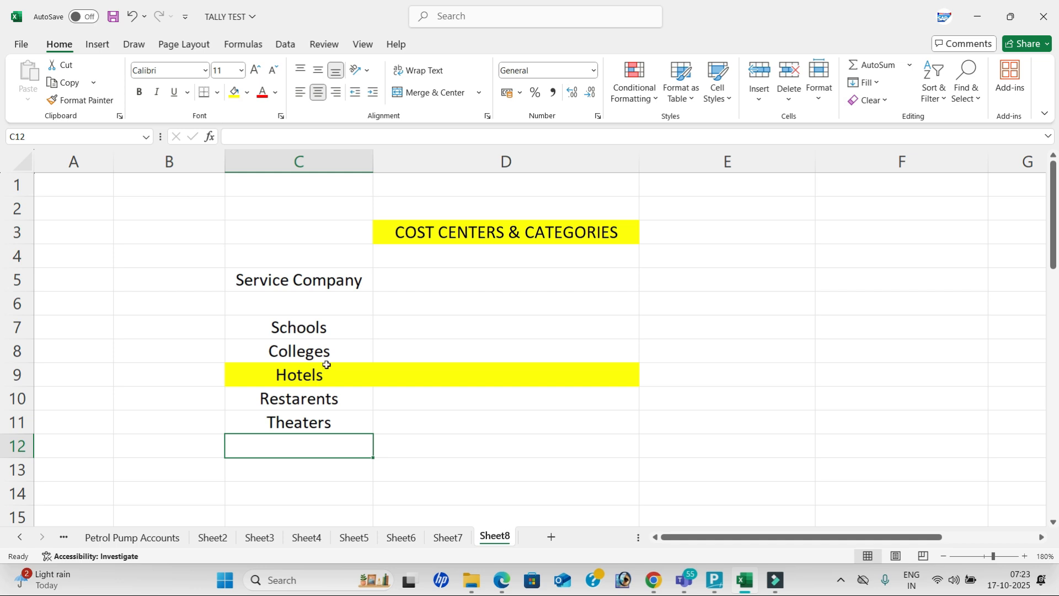
- Enter "SALARIES" in cell D6 as the first expense item
click(484, 302)
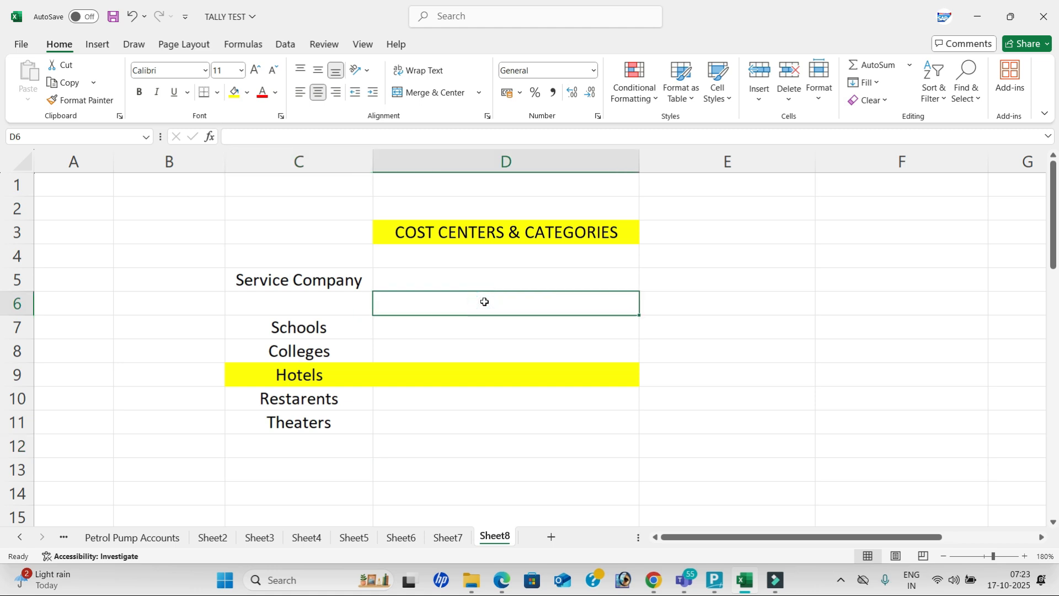
text(s)
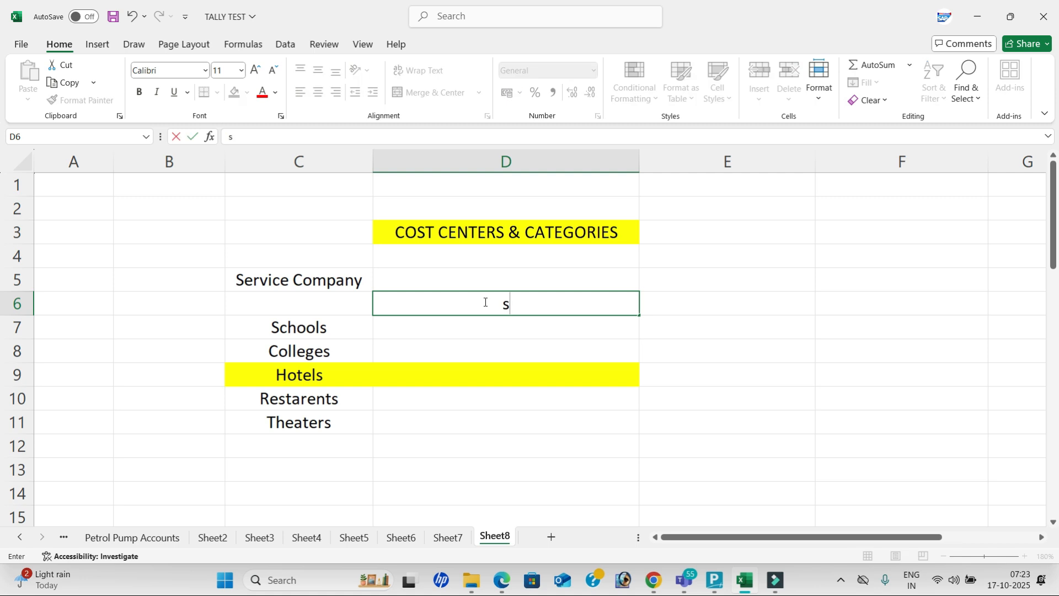
text(sal)
key(BackSpace)
key(BackSpace)
key(BackSpace)
text(SALARIES)
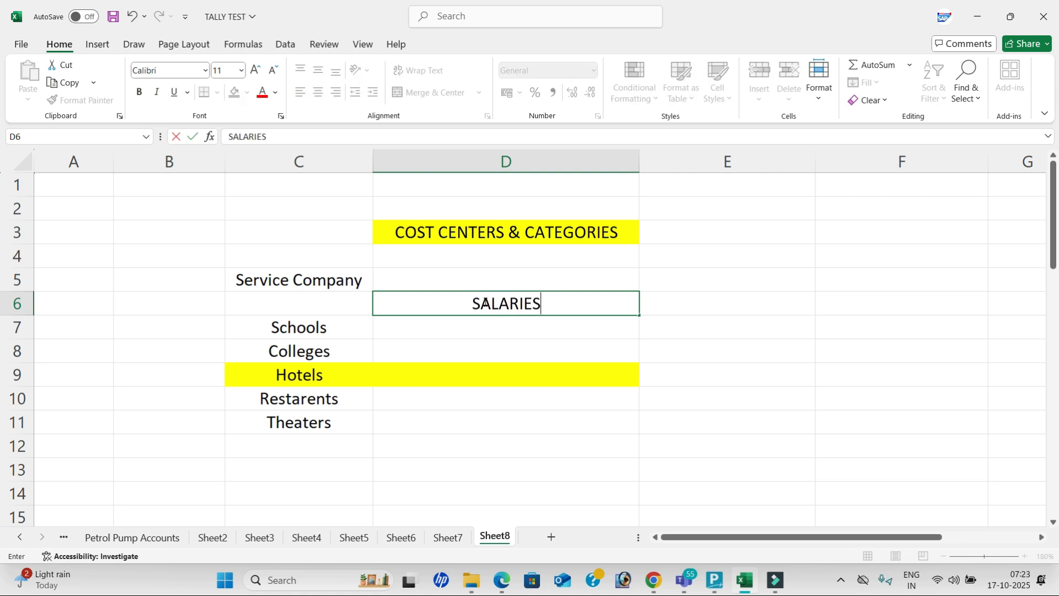
key(Return)
- Enter "Commission" in cell D7 below SALARIES
text(cO)
key(BackSpace)
key(BackSpace)
text(cO)
key(BackSpace)
key(BackSpace)
text(Co)
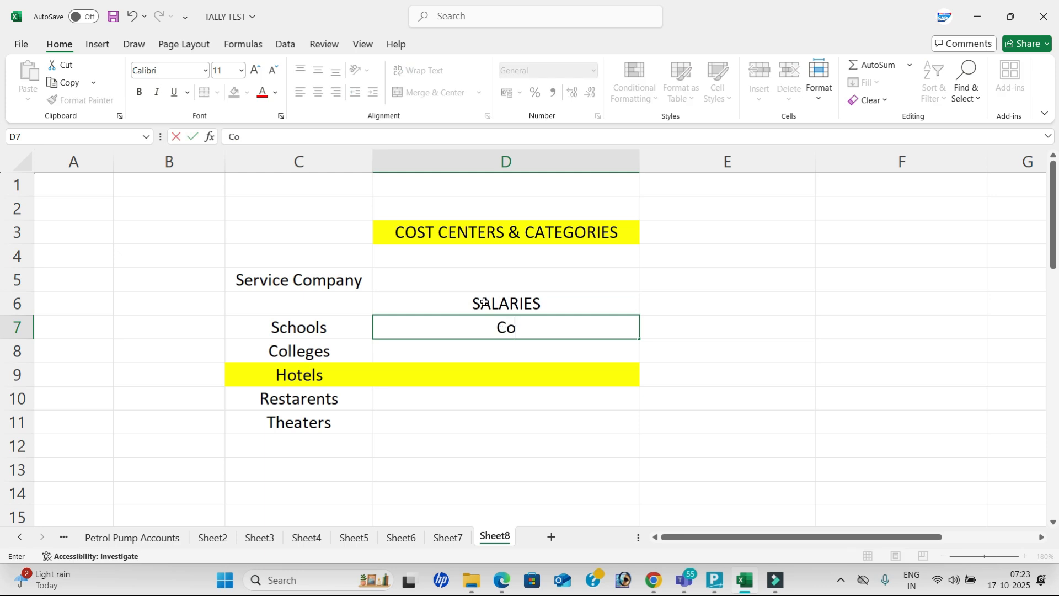
text(mmission)
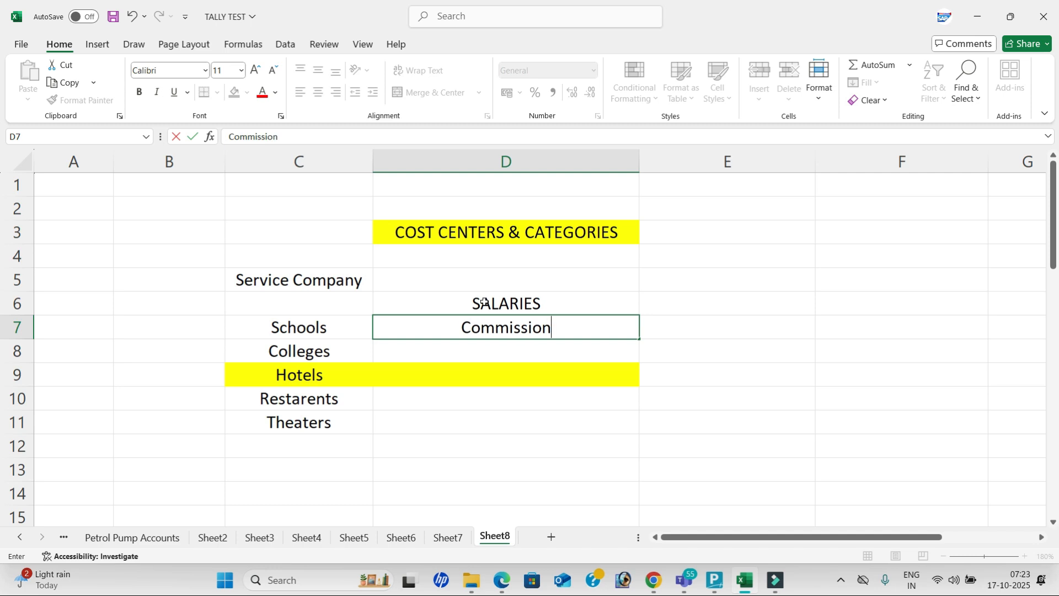
key(Return)
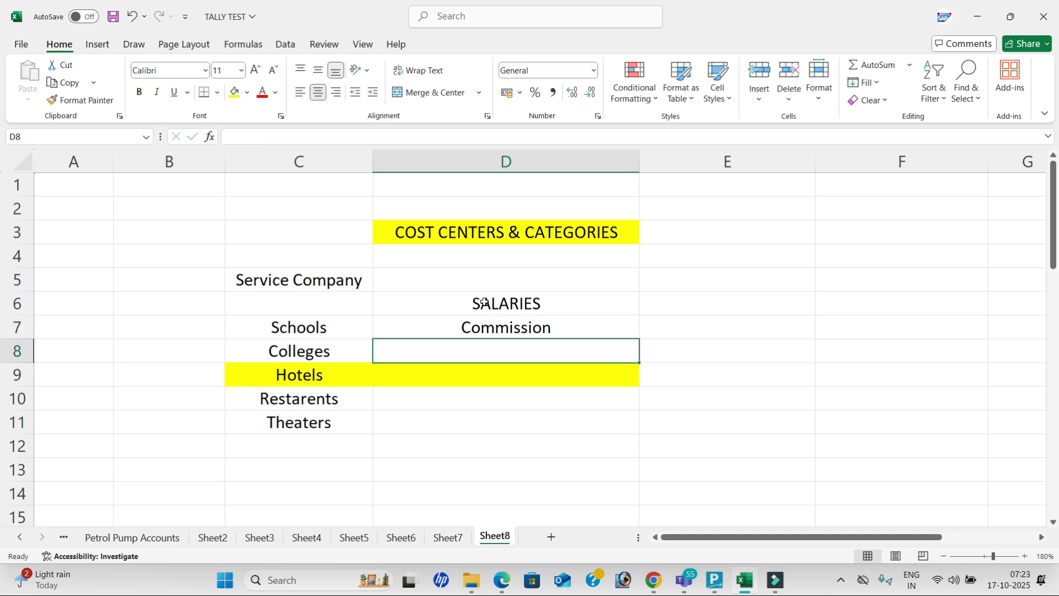
- Enter "Wages" in cell D8 below Commission
text(Wge)
key(BackSpace)
text(g)
key(BackSpace)
key(BackSpace)
text(ages)
key(Return)
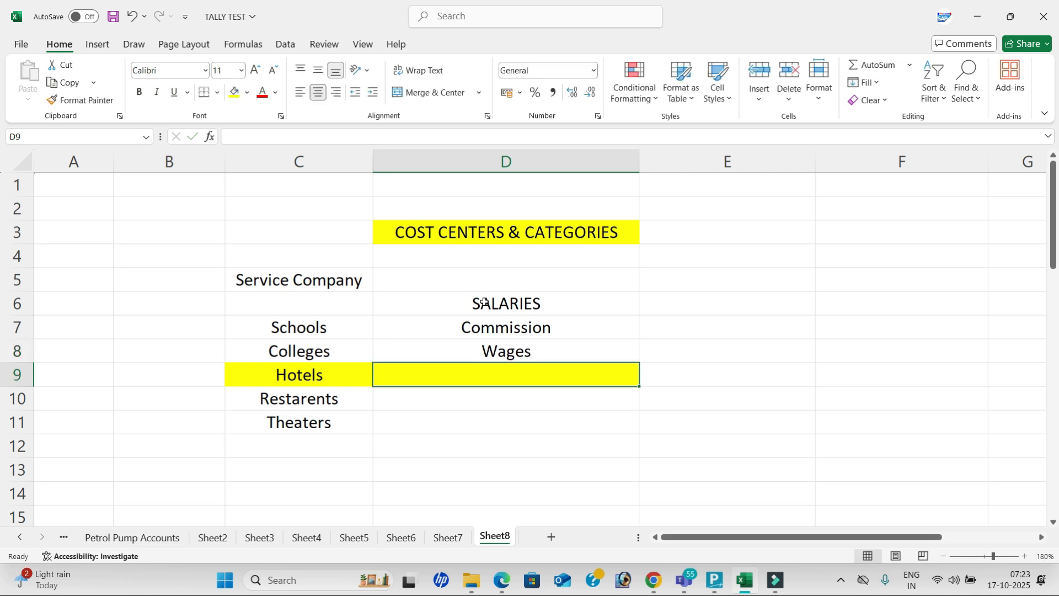
click(549, 301)
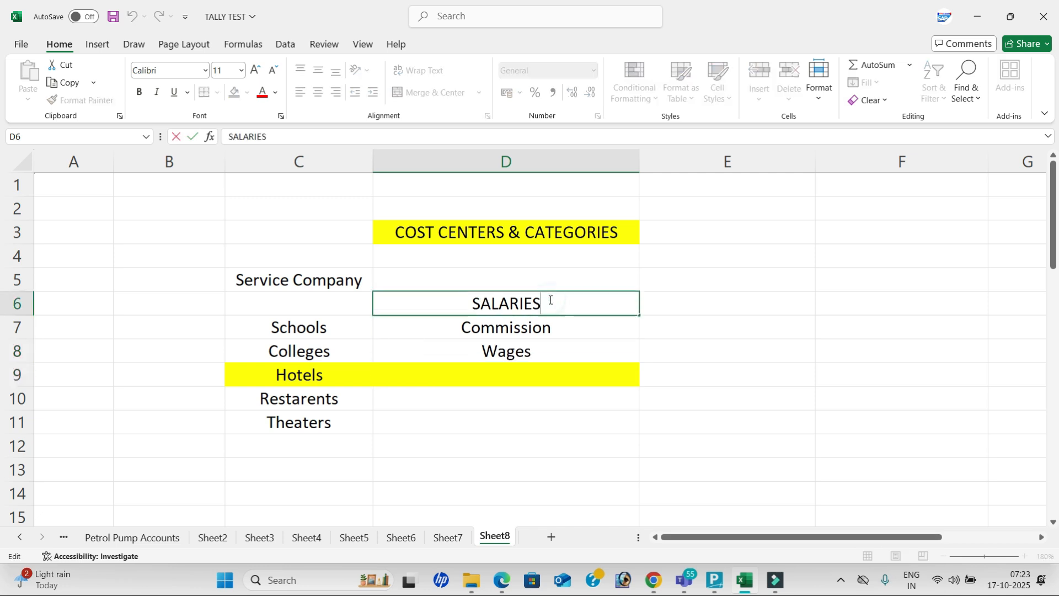
click(571, 329)
double_click(560, 351)
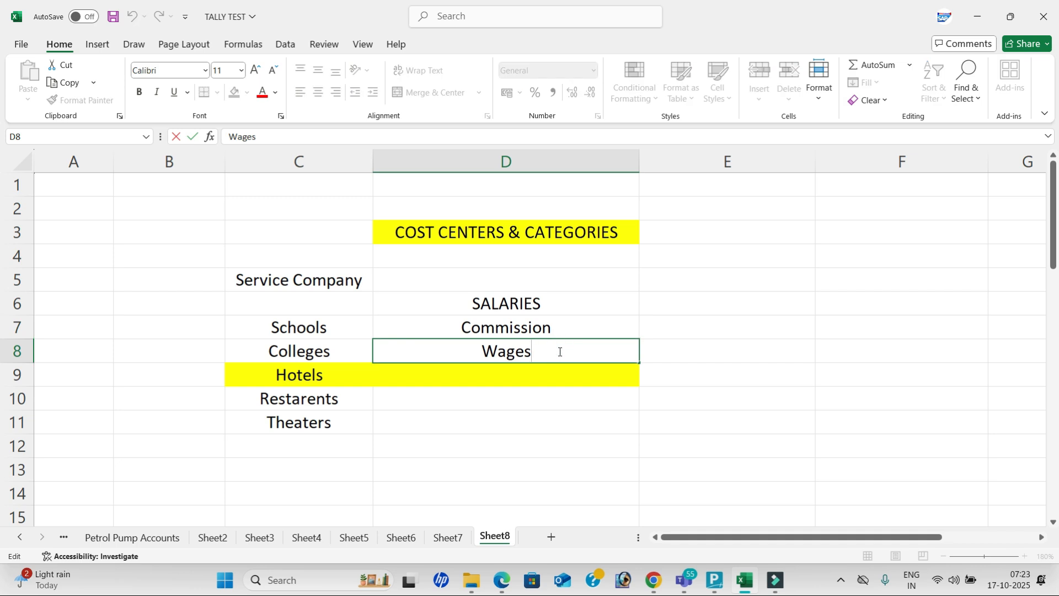
- Enter "Managers" in E6 beside SALARIES and "Salesmen" in E7 beside Commission
click(698, 298)
text(Managers)
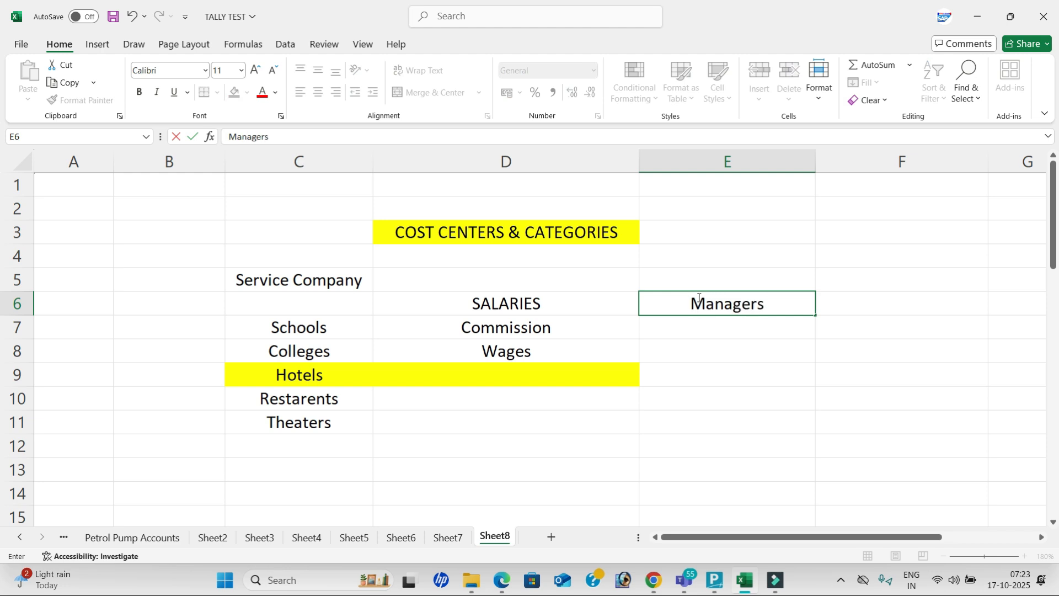
key(Return)
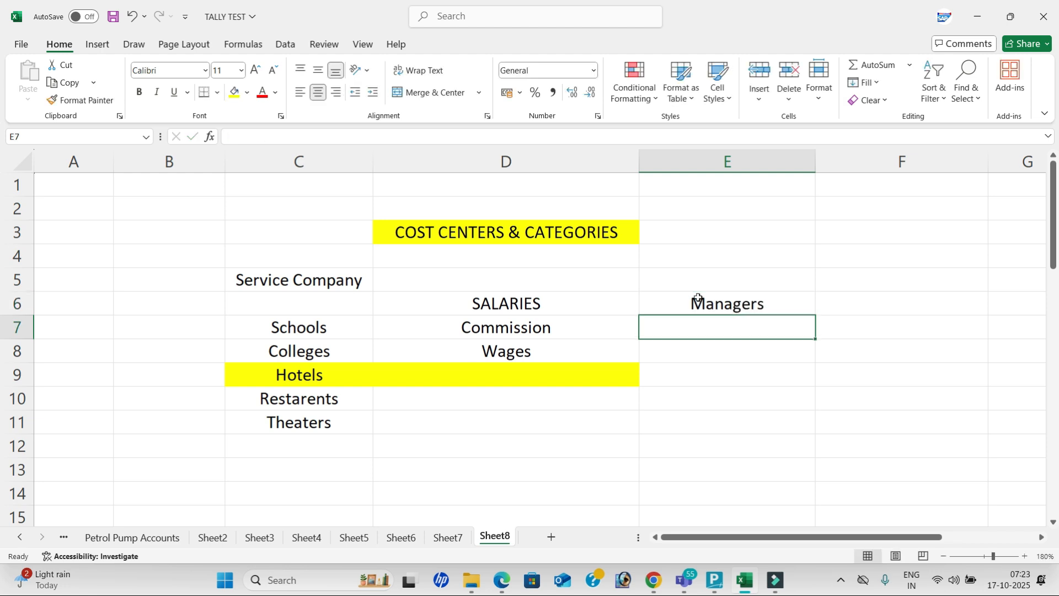
text(Sales)
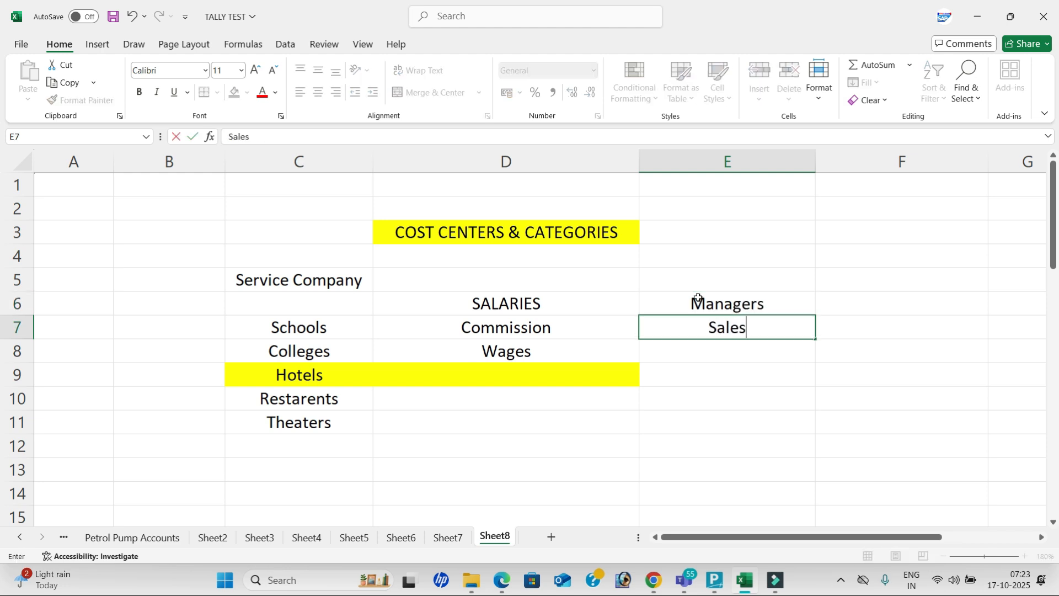
text(men)
key(Return)
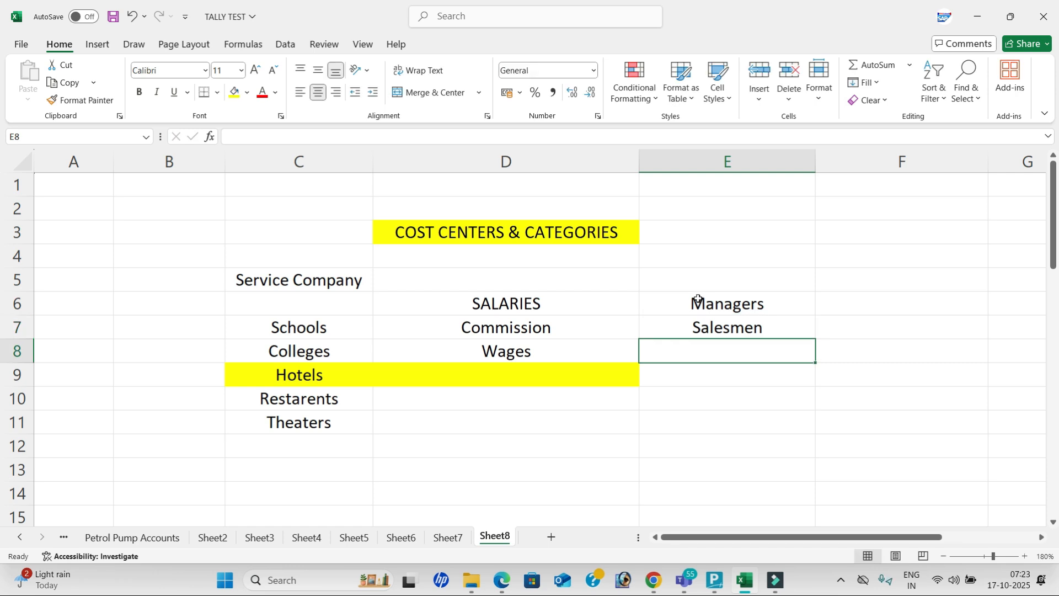
- Enter "Agents" in cell E8 below Salesmen
text(age)
key(BackSpace)
key(BackSpace)
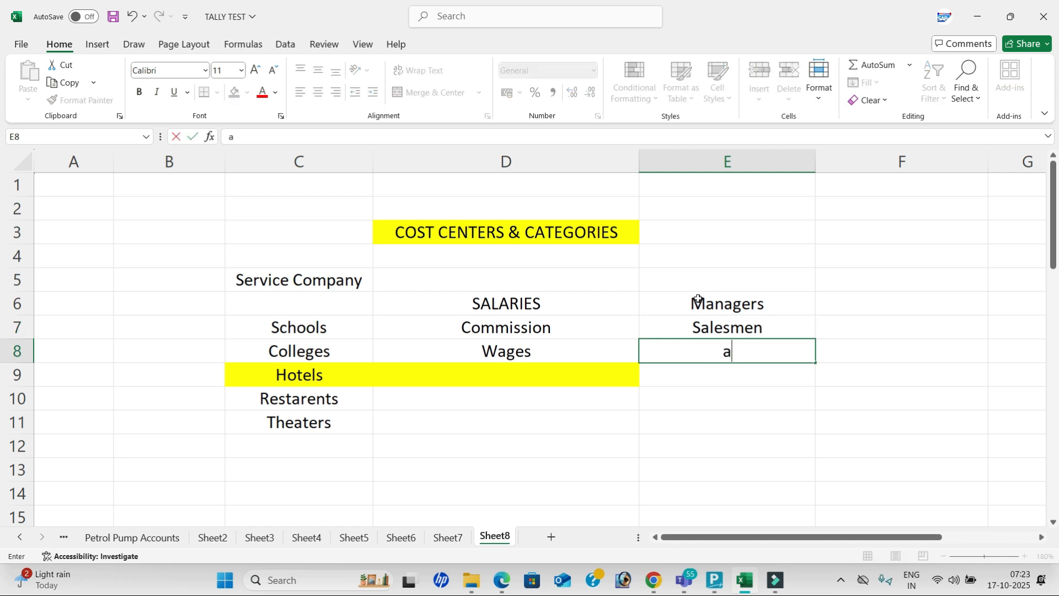
text(Agents)
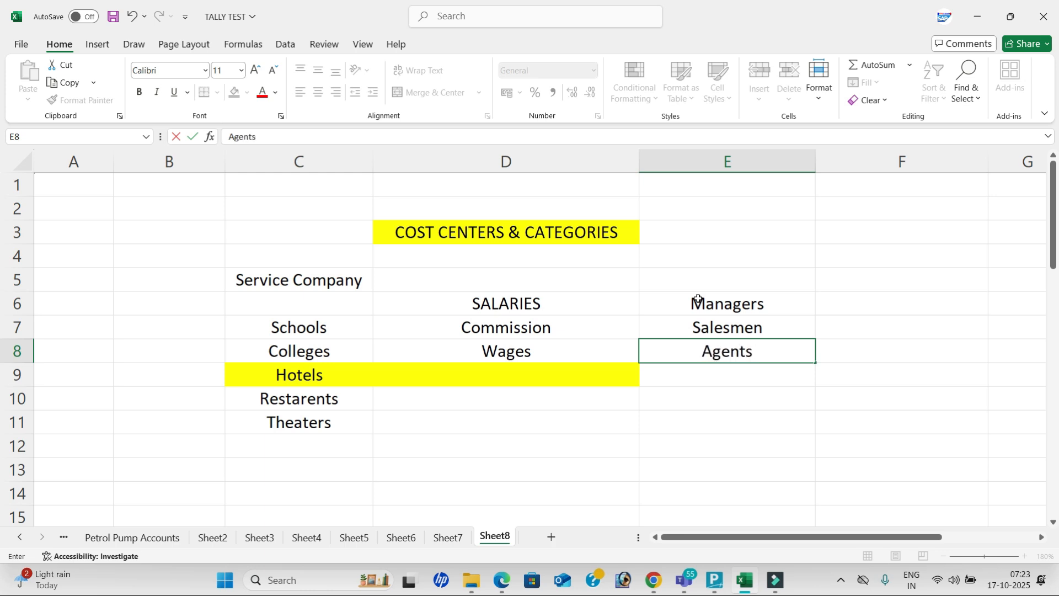
key(Return)
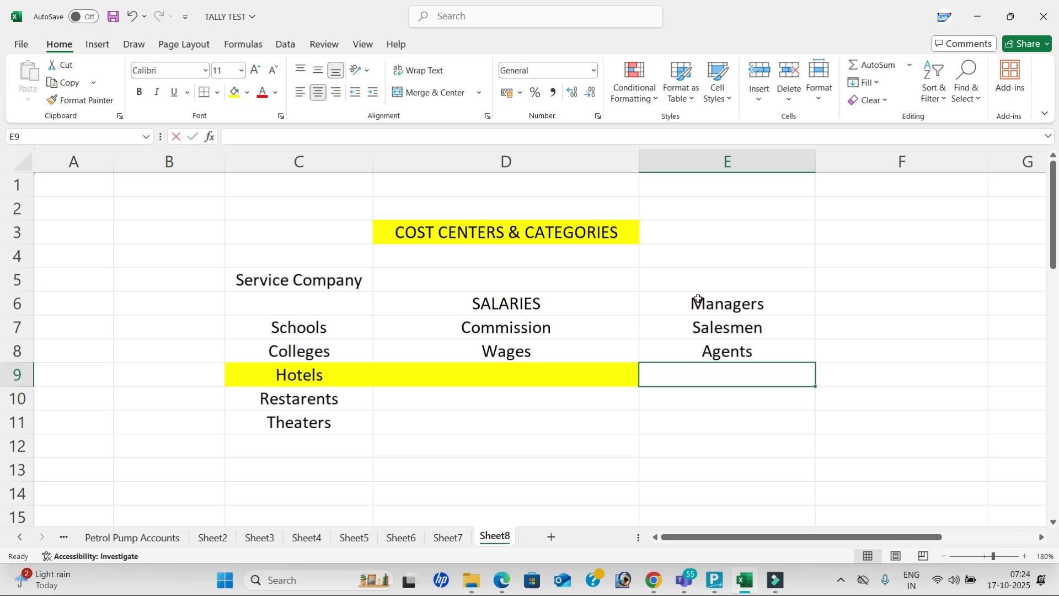
- Enter "Workers" in cell E9 and "Clients" in cell E10 below Agents
text(w)
key(BackSpace)
text(w)
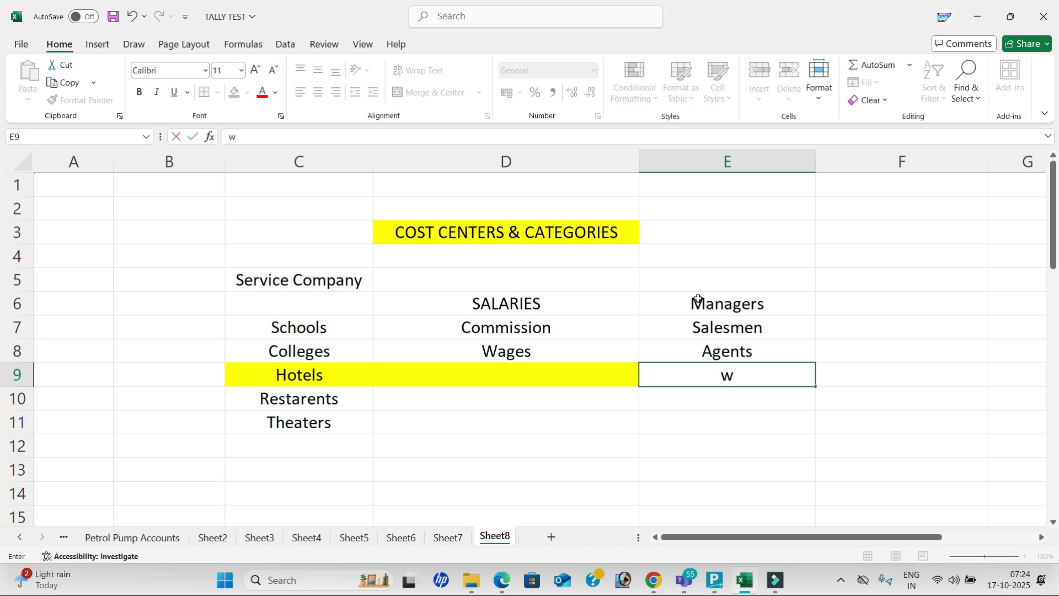
text(RO)
key(BackSpace)
key(BackSpace)
key(BackSpace)
text(Workers)
key(Return)
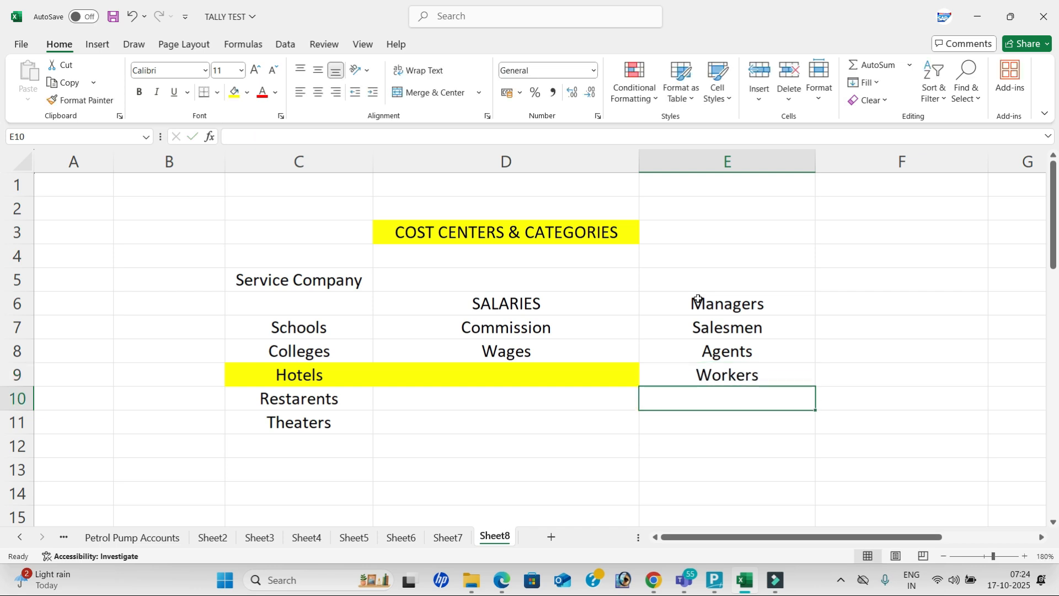
text(Clients)
key(Return)
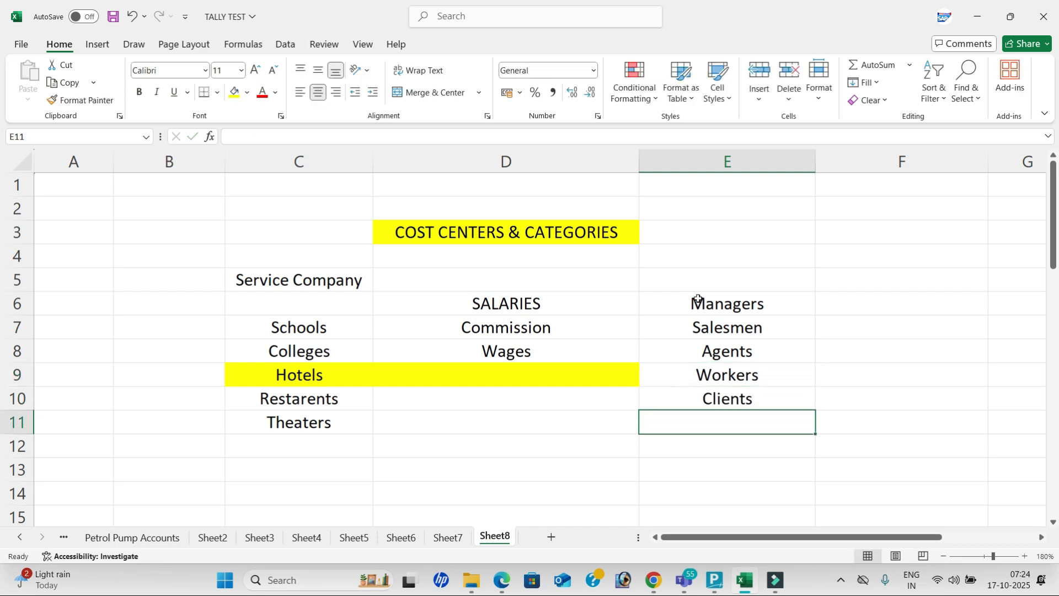
click(713, 286)
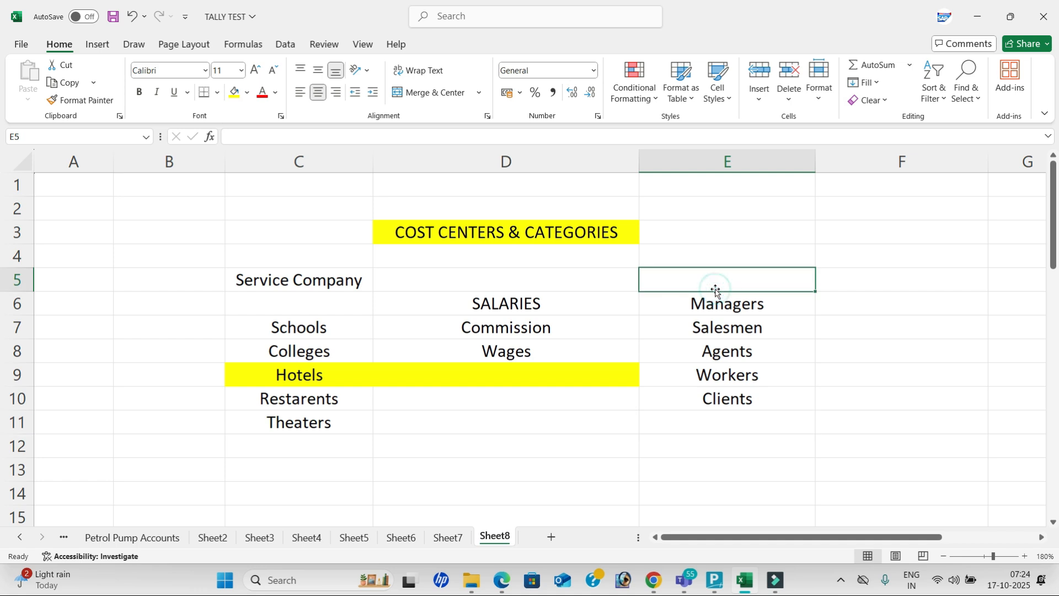
drag(728, 298, 716, 350)
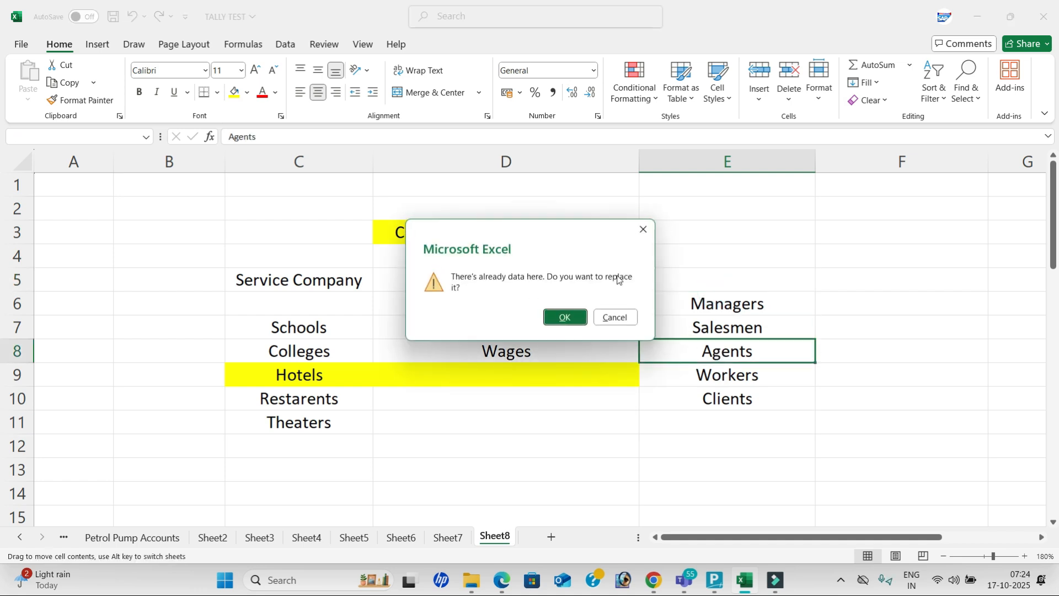
click(641, 231)
click(537, 298)
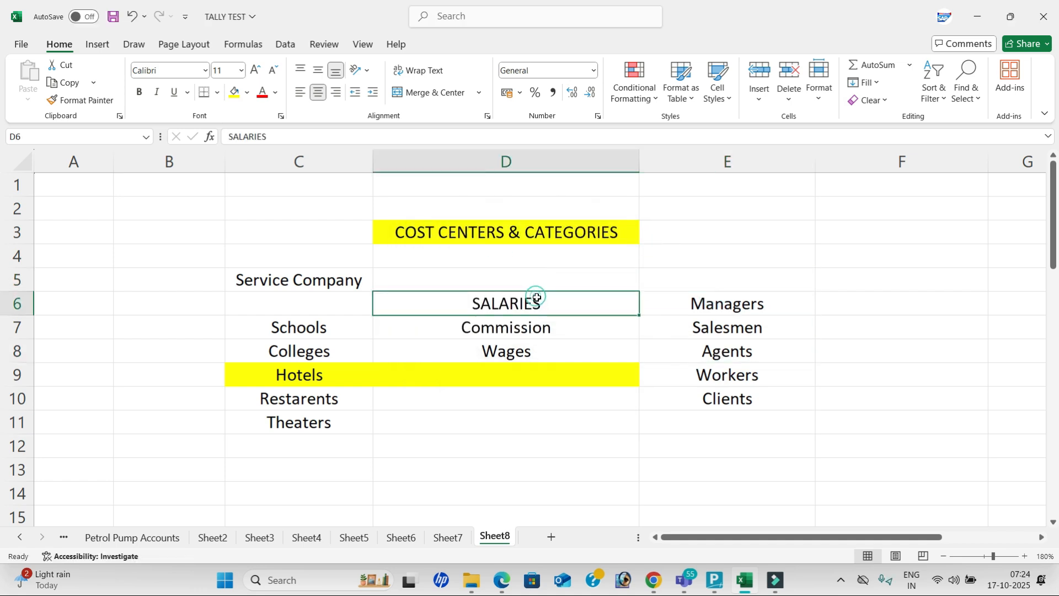
click(727, 331)
click(563, 327)
click(729, 352)
click(544, 348)
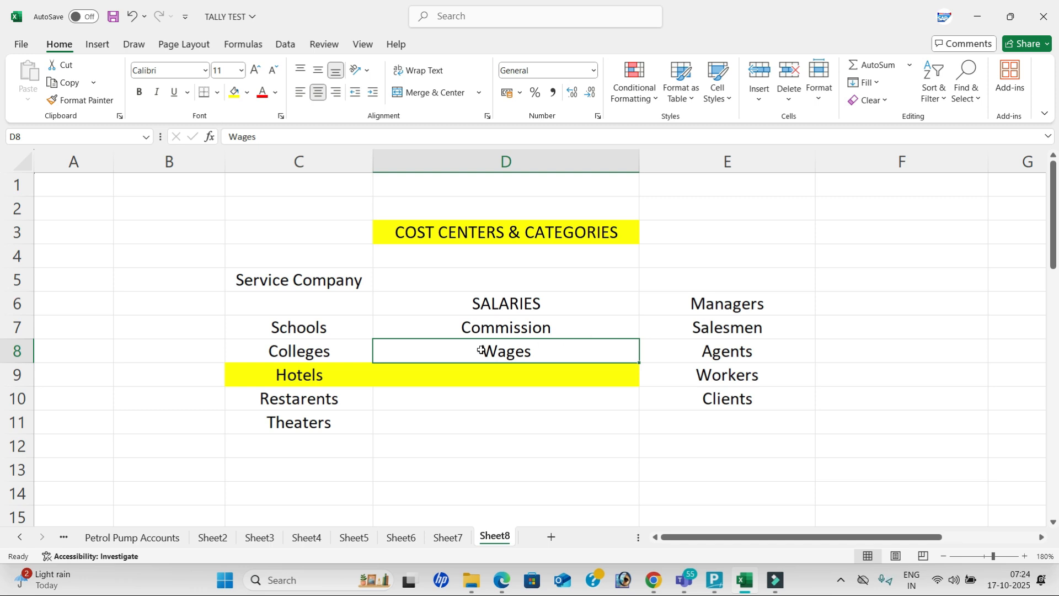
- Enter "Monthly" in cell D10 in the column of expense items
click(496, 399)
text(Omo)
key(BackSpace)
key(BackSpace)
key(BackSpace)
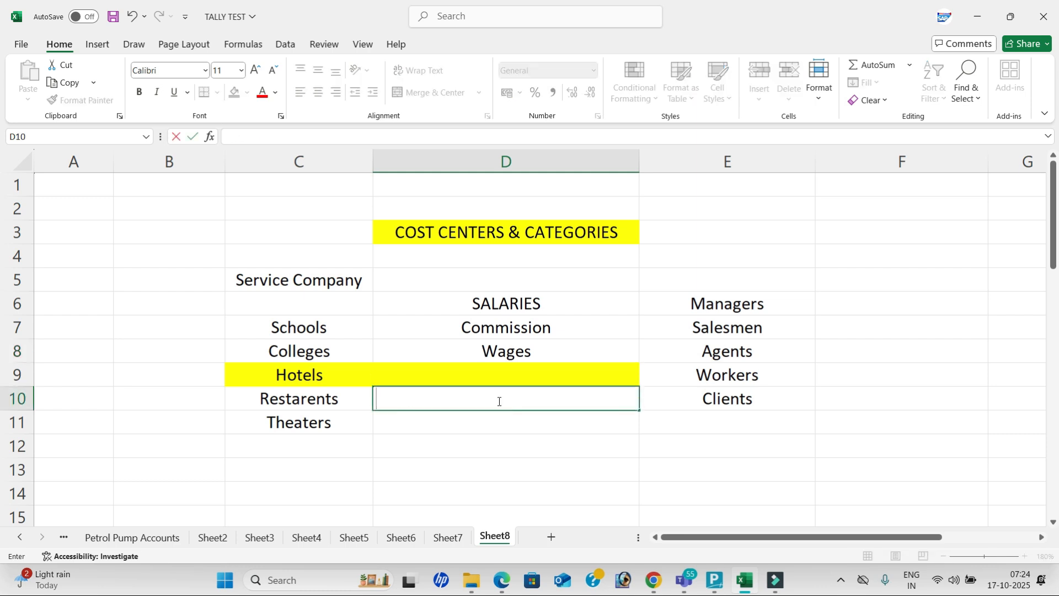
text(Monthly)
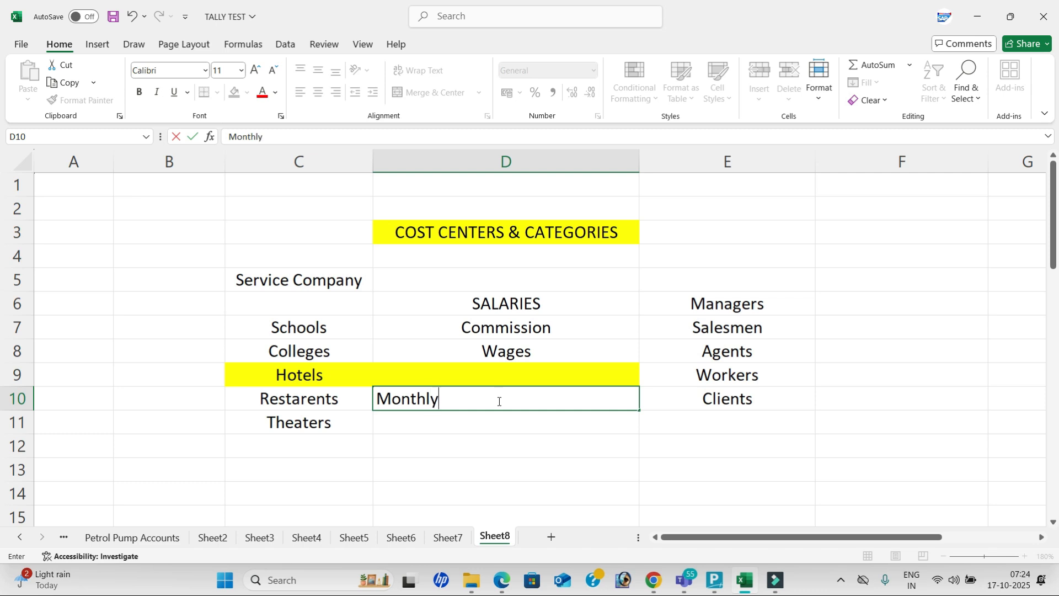
key(Return)
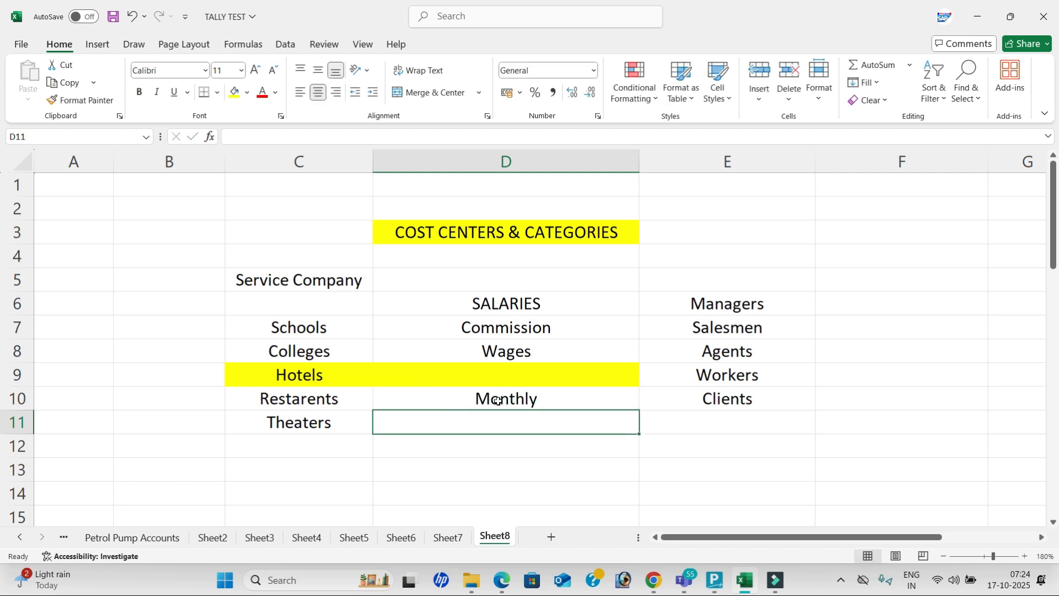
- Enter "Daily Wages" in cell D11 below Monthly
text(D)
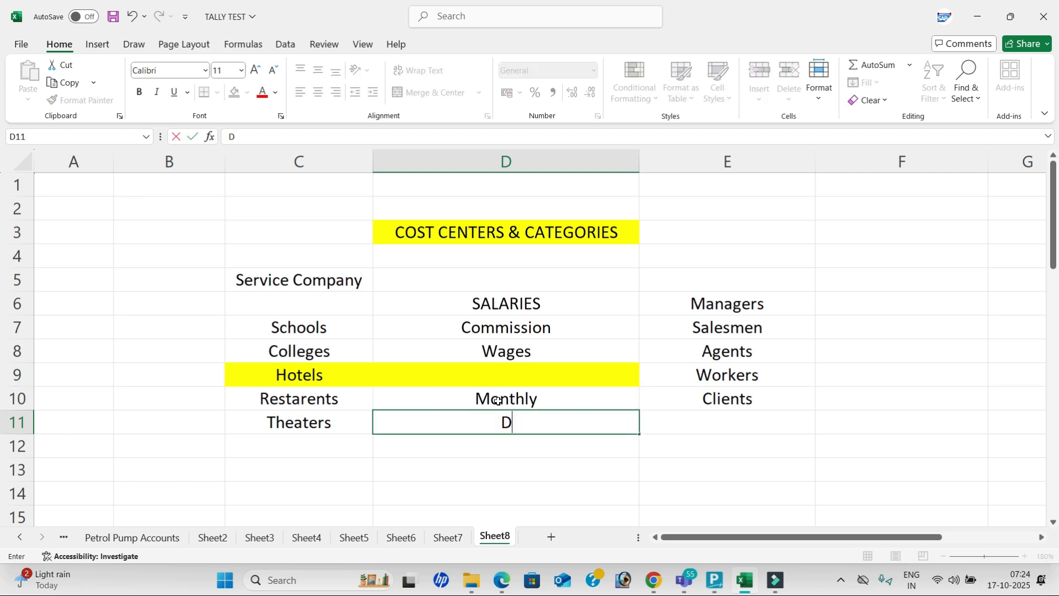
text(aily W)
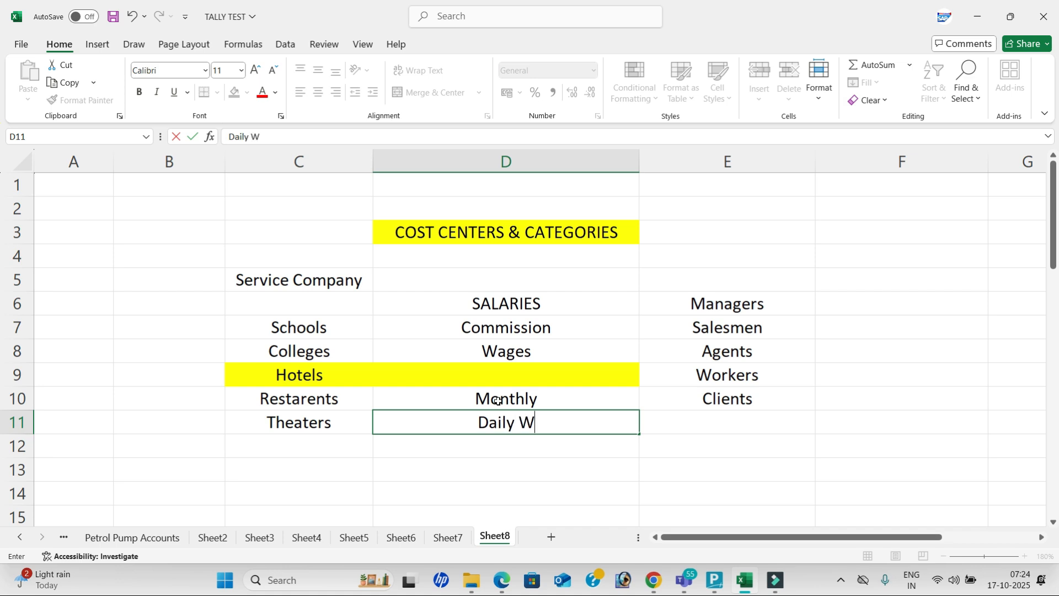
text(ages)
key(Return)
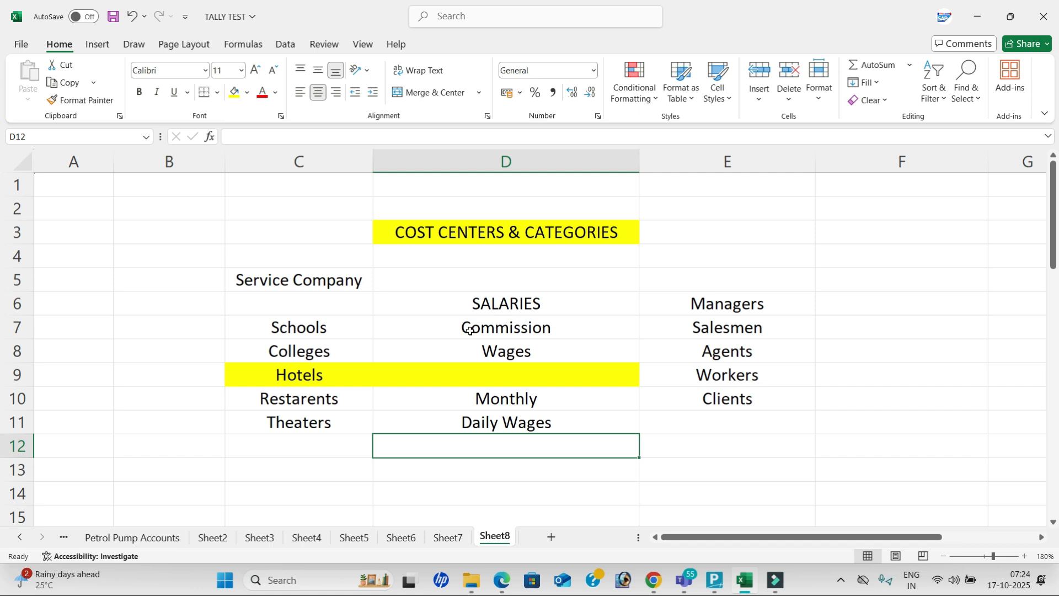
click(430, 344)
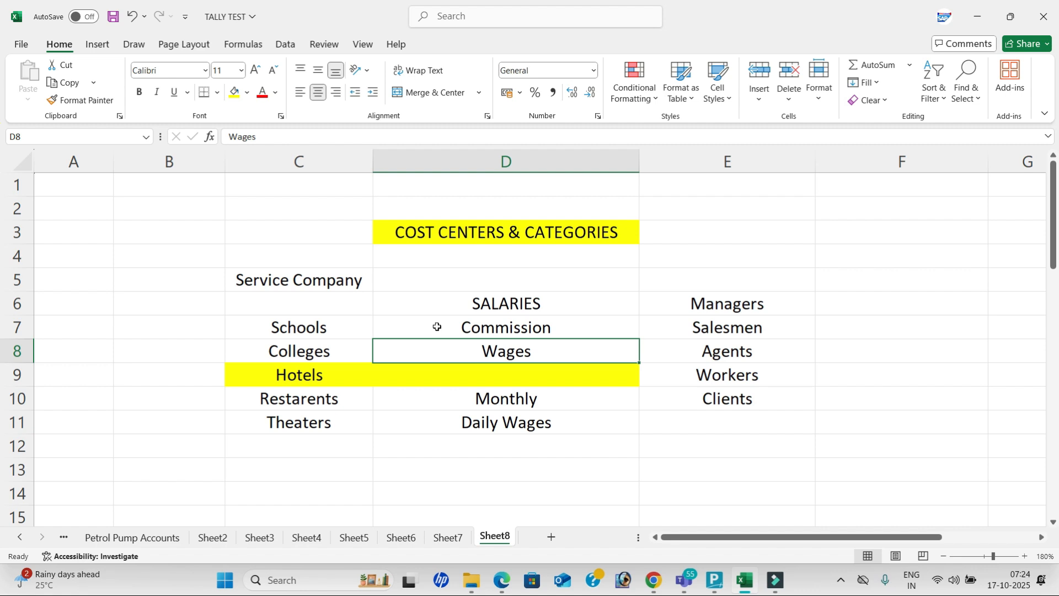
- Switch to TallyPrime and shut the currently open company
key(alt+Tab)
key(alt+Tab)
key(alt+Tab)
key(alt+Tab)
key(alt+Tab)
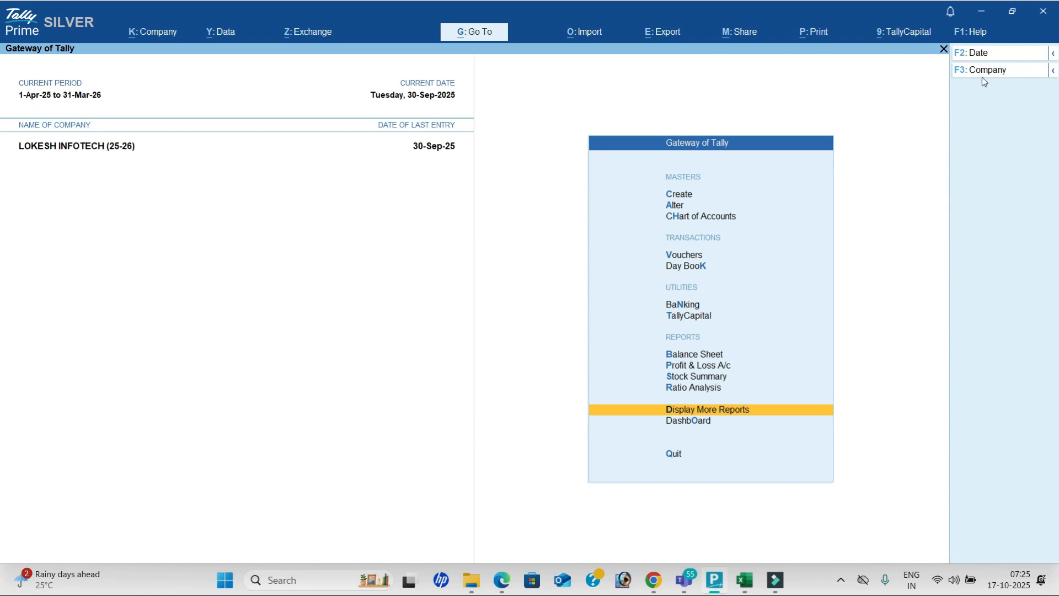
click(987, 68)
key(Up)
key(Return)
key(Return)
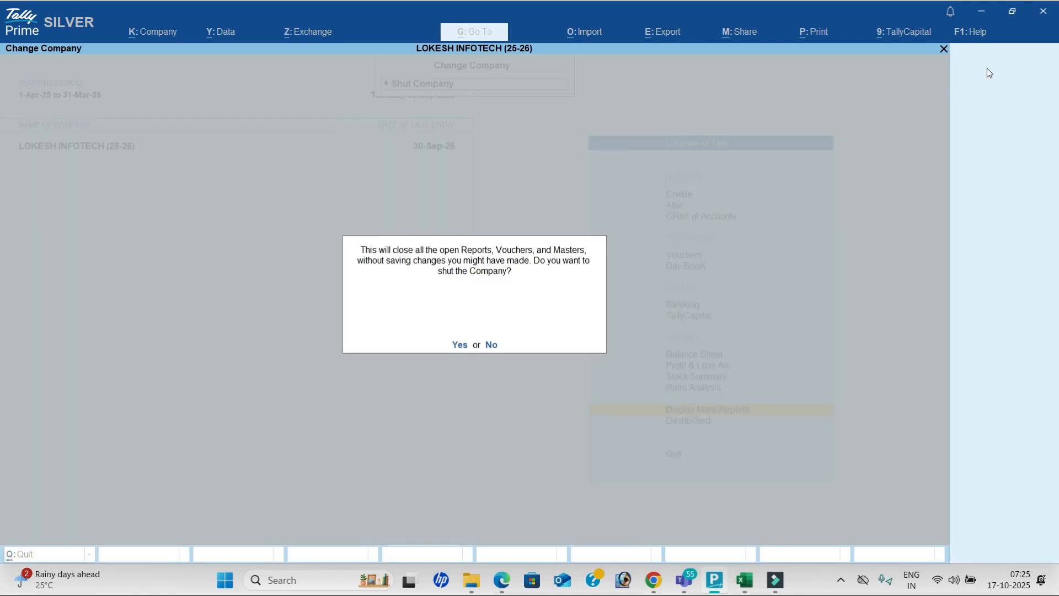
key(Return)
- Open the creation form for a new company
key(Up)
key(Up)
key(Up)
key(Up)
key(Up)
key(Return)
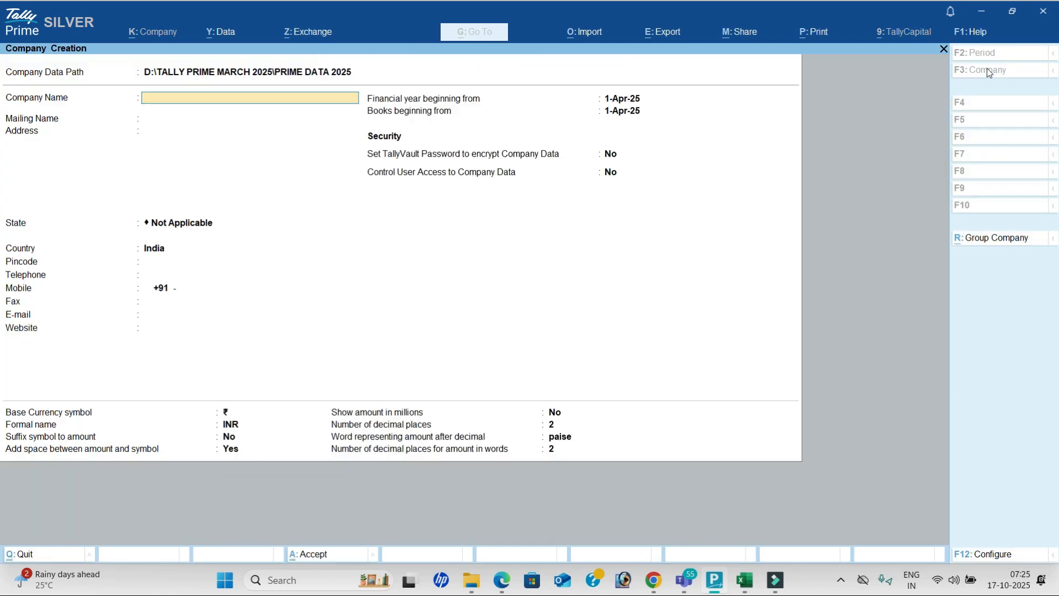
- Switch to the PDF course material and read the Afreen & Co exercise on cost centres and cost categories
key(alt+Tab)
key(alt+Tab)
key(alt+Tab)
key(alt+Tab)
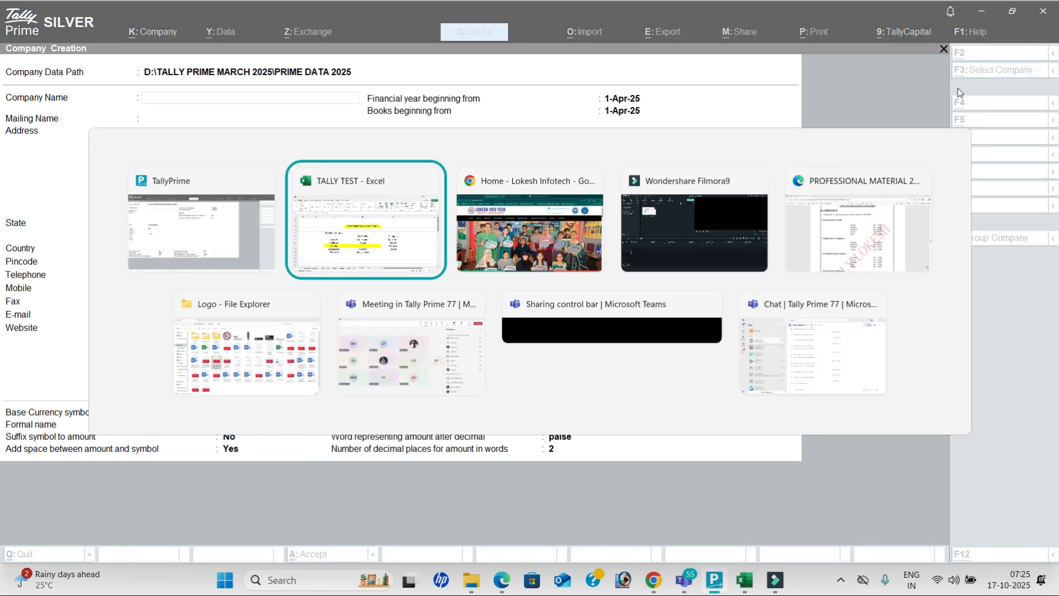
scroll(678, 202, up, 3)
scroll(678, 202, down, 2)
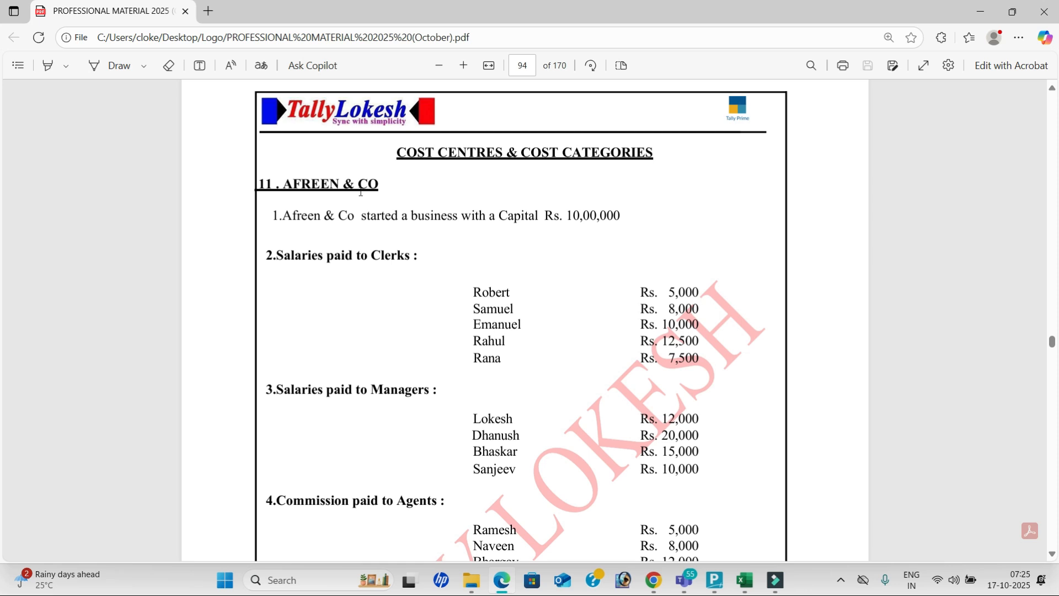
- Switch back to TallyPrime and name the new company "Afreen & Co", keeping the same mailing name
key(alt+Tab)
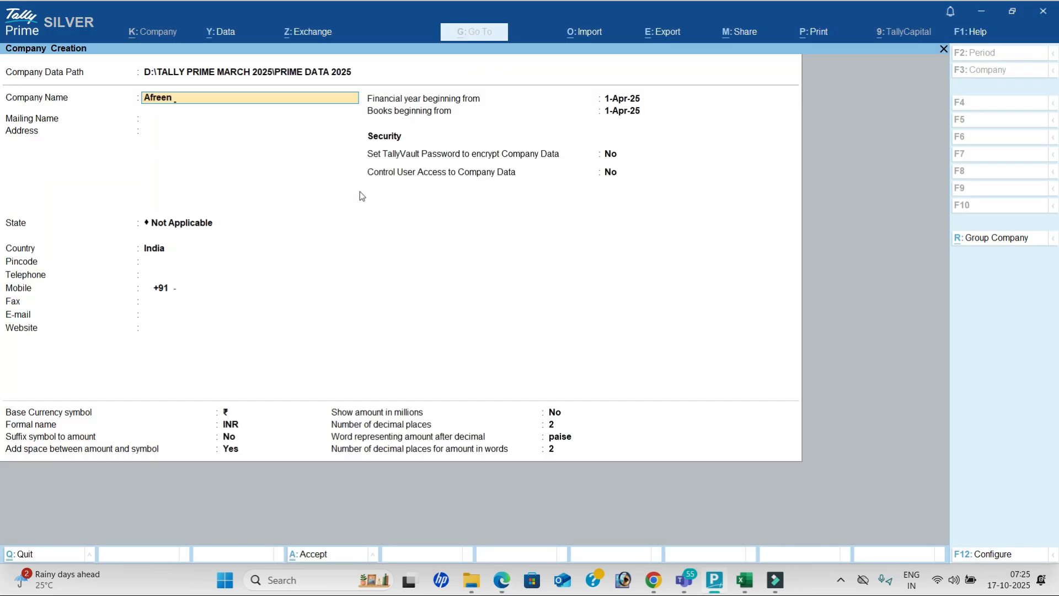
text(o)
key(Return)
key(Return)
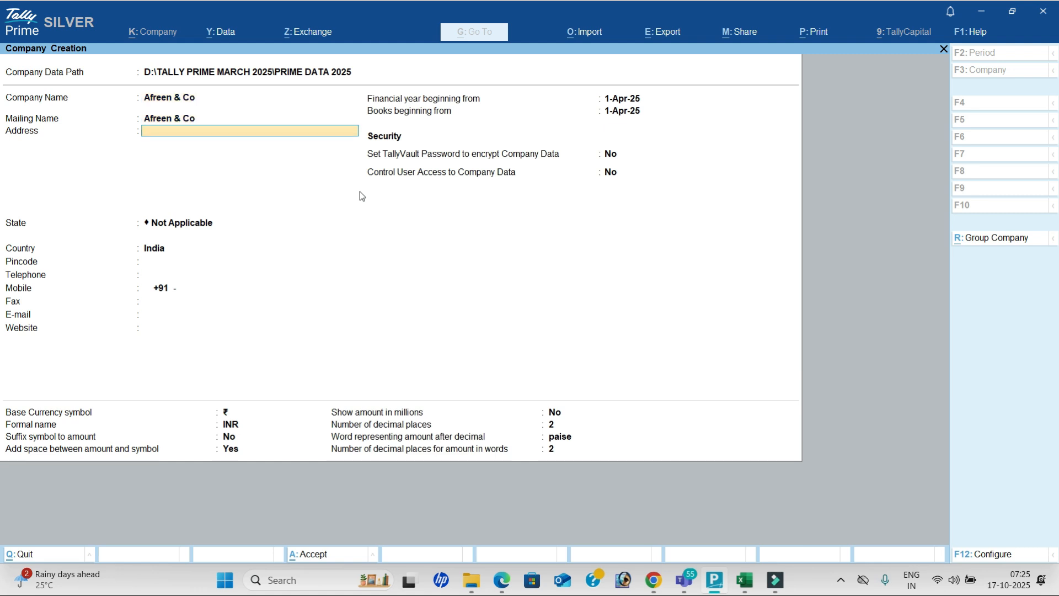
- Set the company's state to Andhra Pradesh, leave the address blank and save the new company
key(Return)
key(Down)
key(Down)
key(Return)
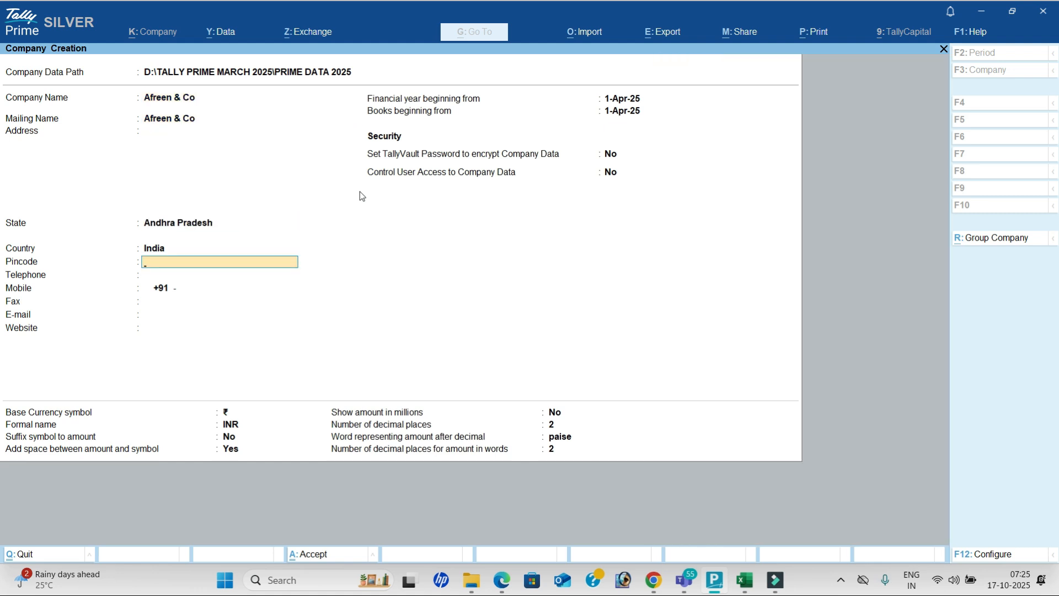
key(ctrl+a)
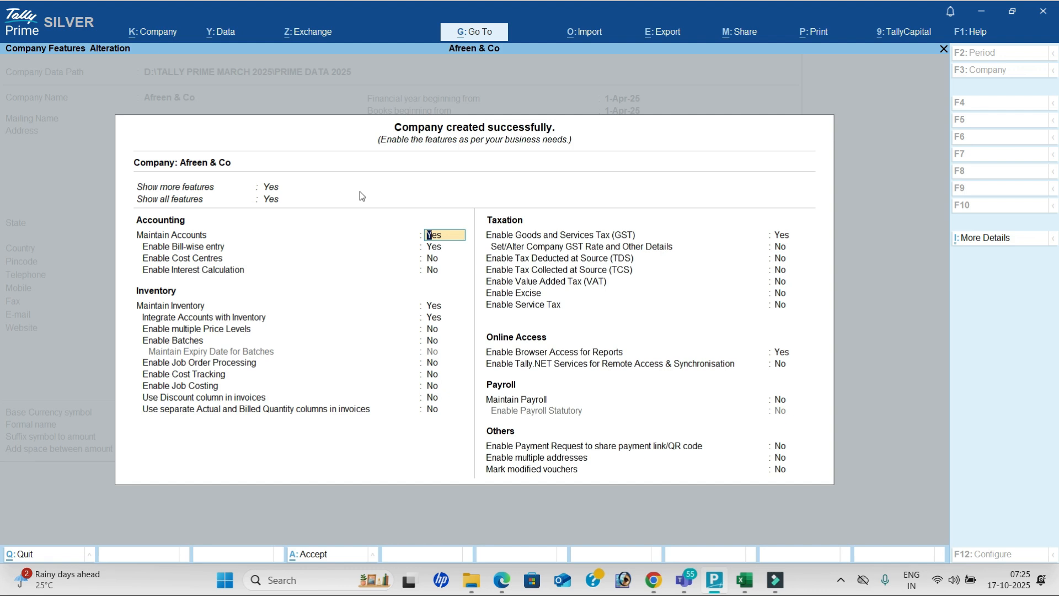
- Disable bill-wise entry and enable cost centres in the accounting features of Afreen & Co
key(Return)
text(n)
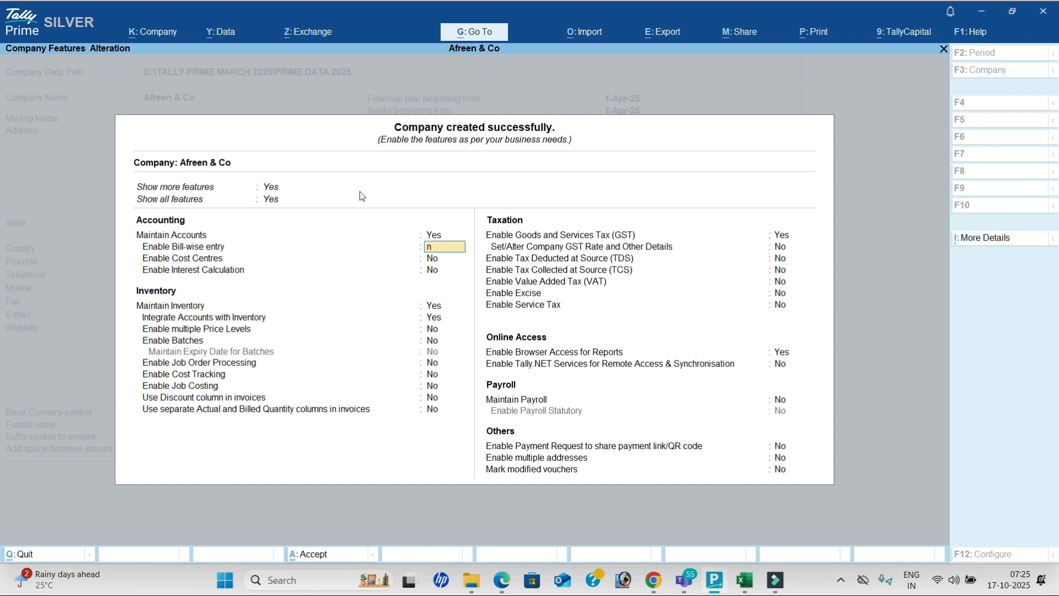
key(Return)
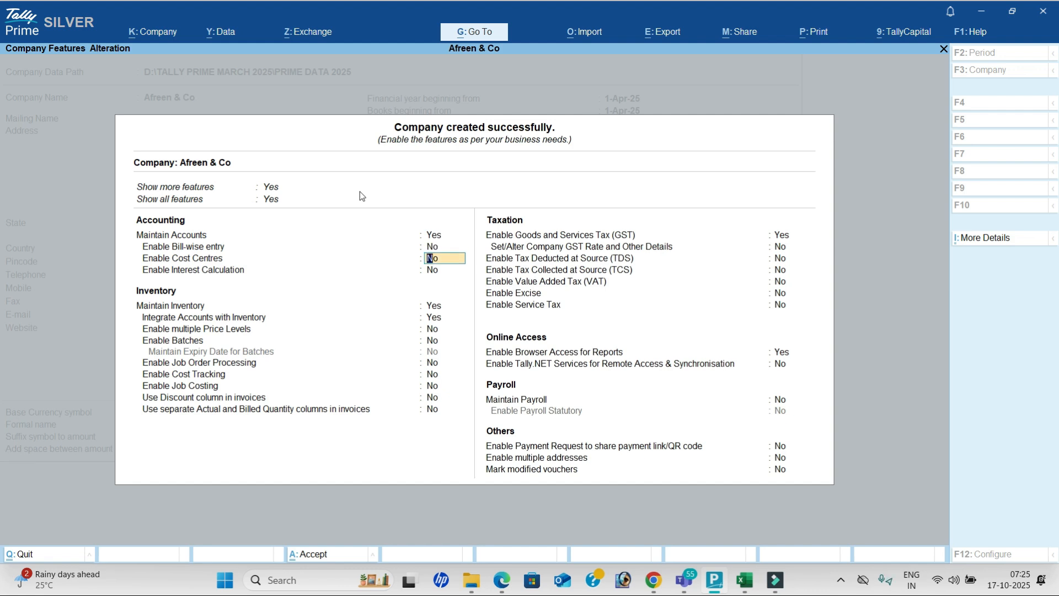
text(y)
key(Return)
key(Return)
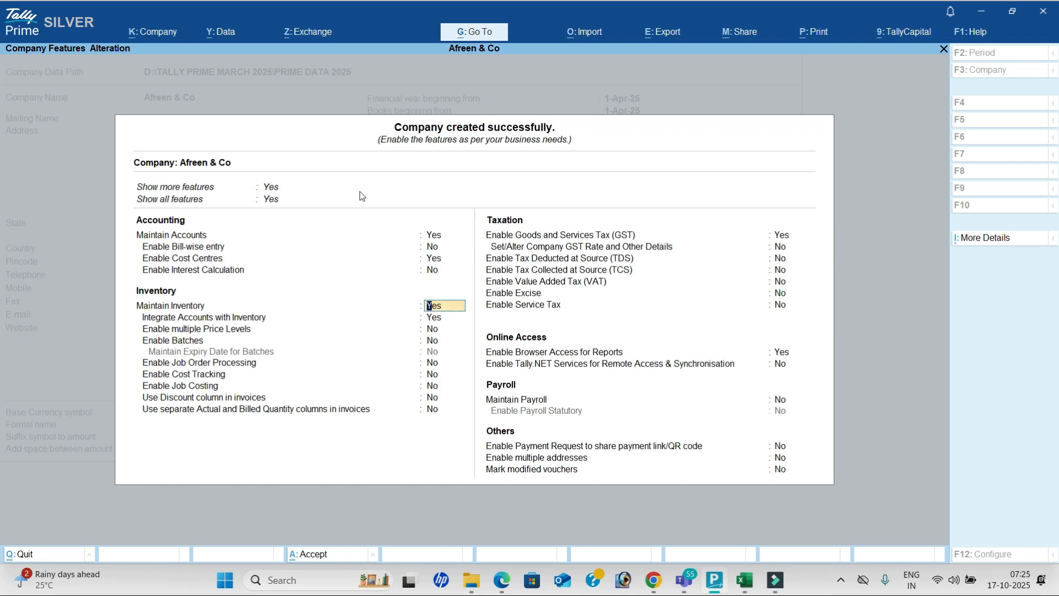
- Disable inventory maintenance, GST and browser access for reports, and accept the company features
text(n)
key(Return)
text(n)
key(Return)
key(Return)
key(Return)
key(n)
key(Return)
key(Return)
key(Return)
key(Return)
key(Return)
key(Return)
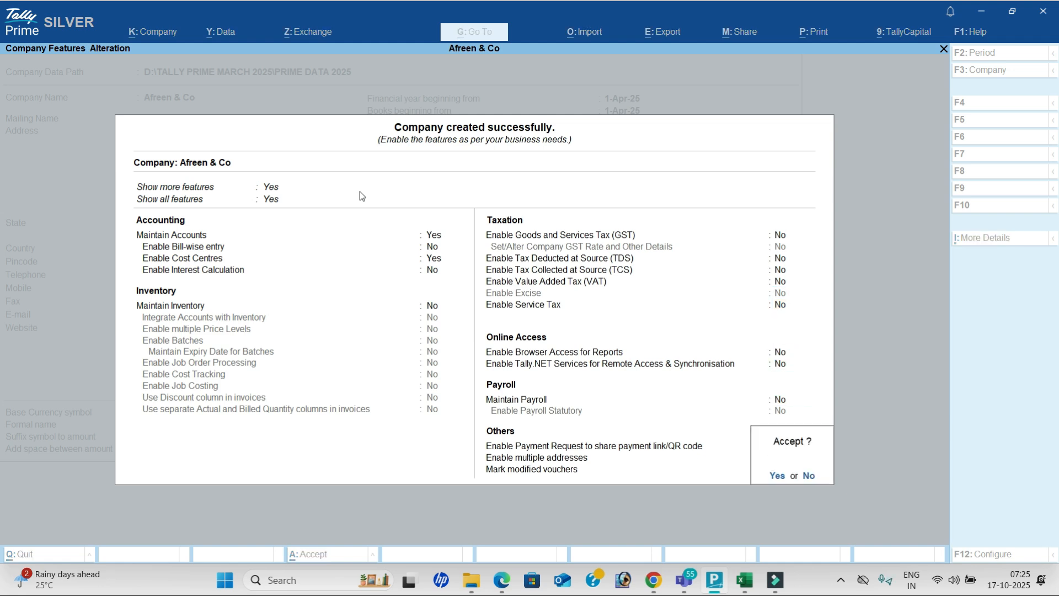
key(Return)
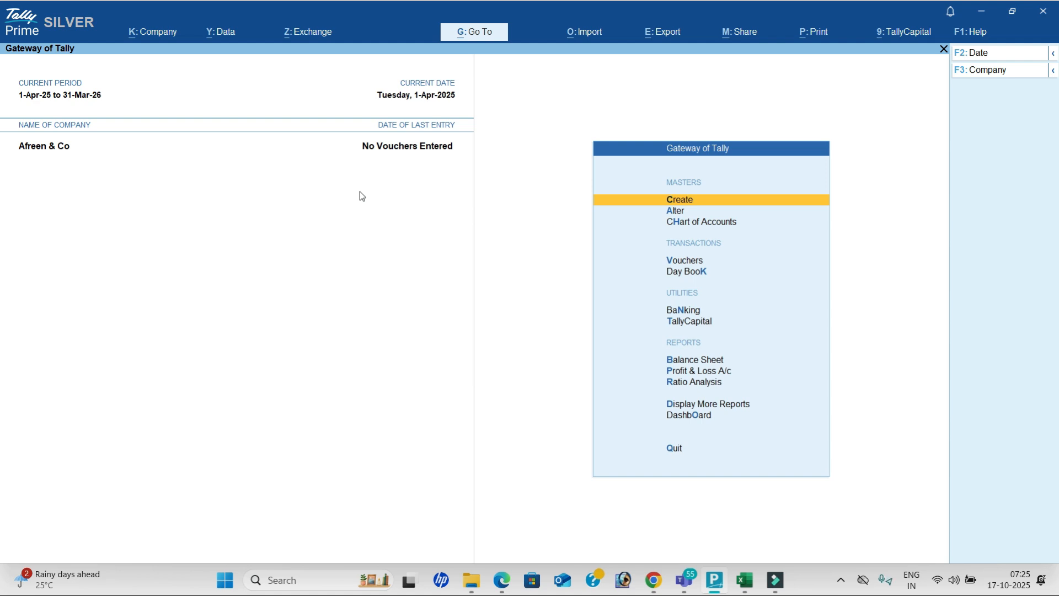
- Expand the list of masters to show all master types and open ledger creation
key(Return)
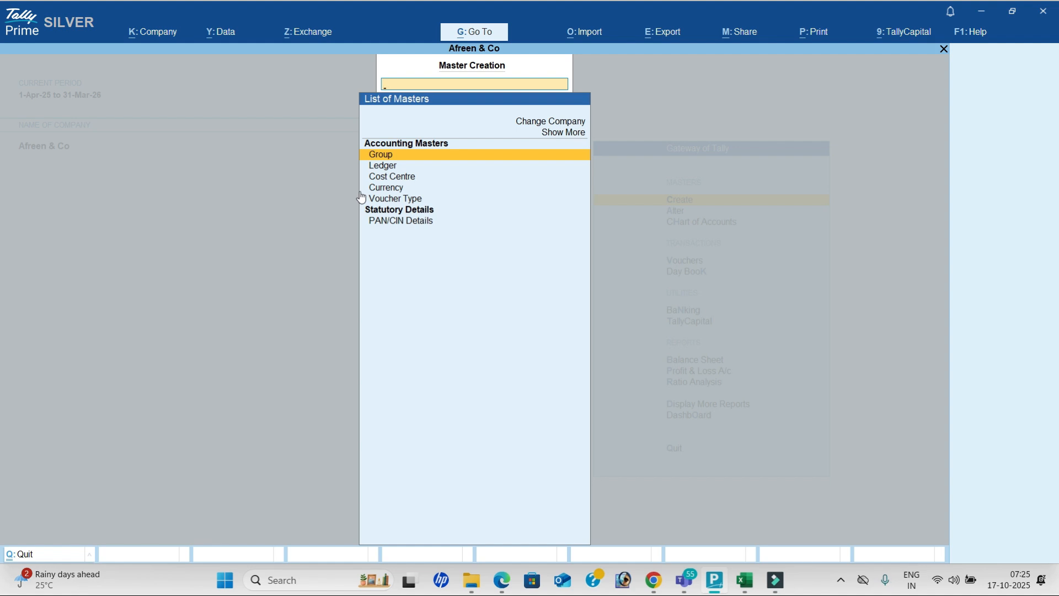
key(Up)
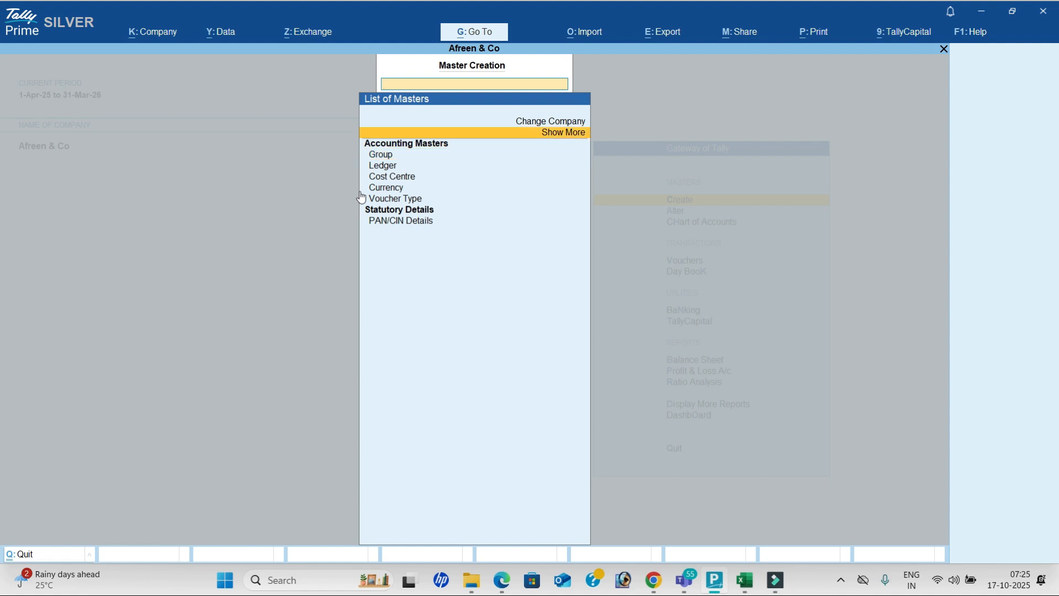
key(Return)
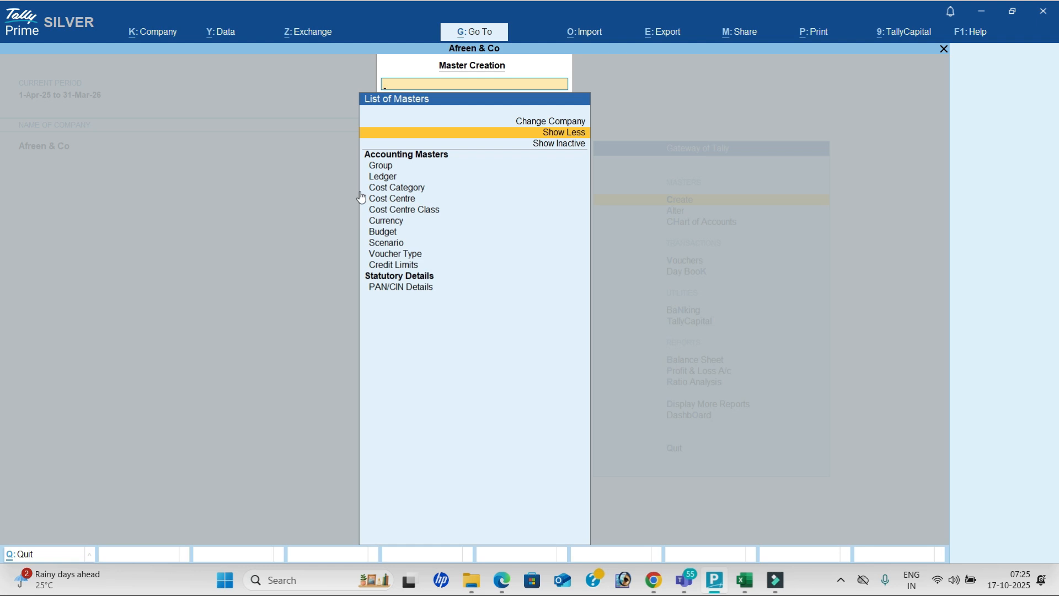
key(Down)
key(Down)
key(Down)
key(Down)
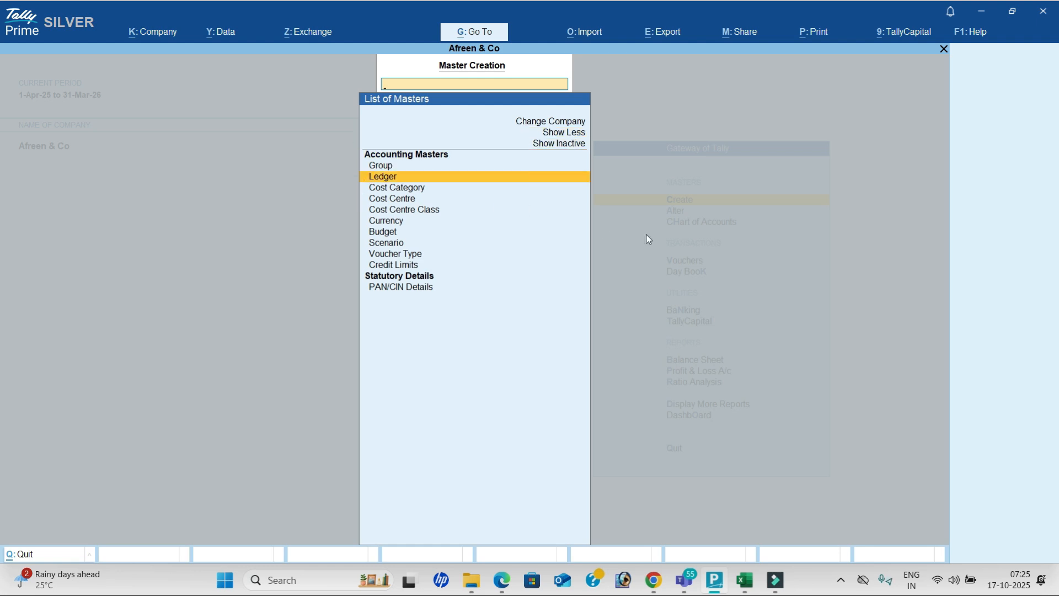
key(Return)
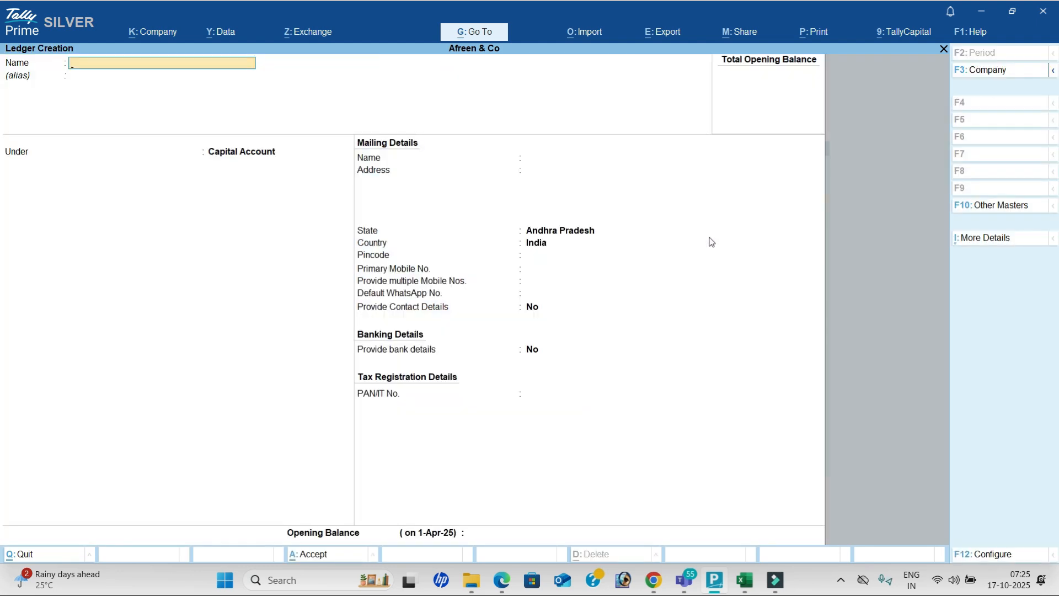
- Check the capital entry in the PDF exercise and create the ledger "Capital" under Capital Account in TallyPrime
key(alt+Tab)
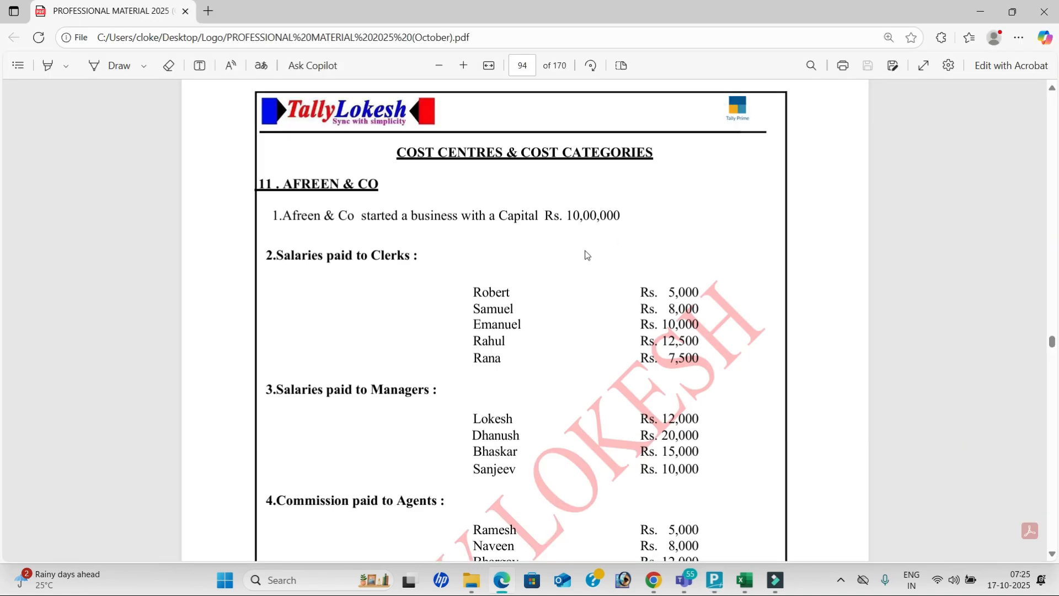
key(alt+Tab)
text(Capital)
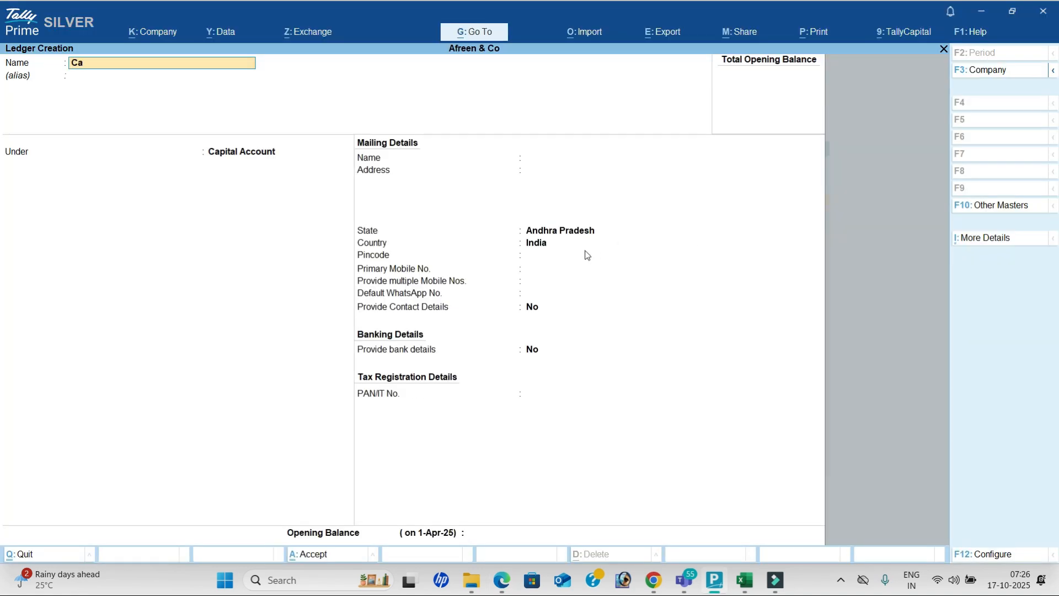
key(Return)
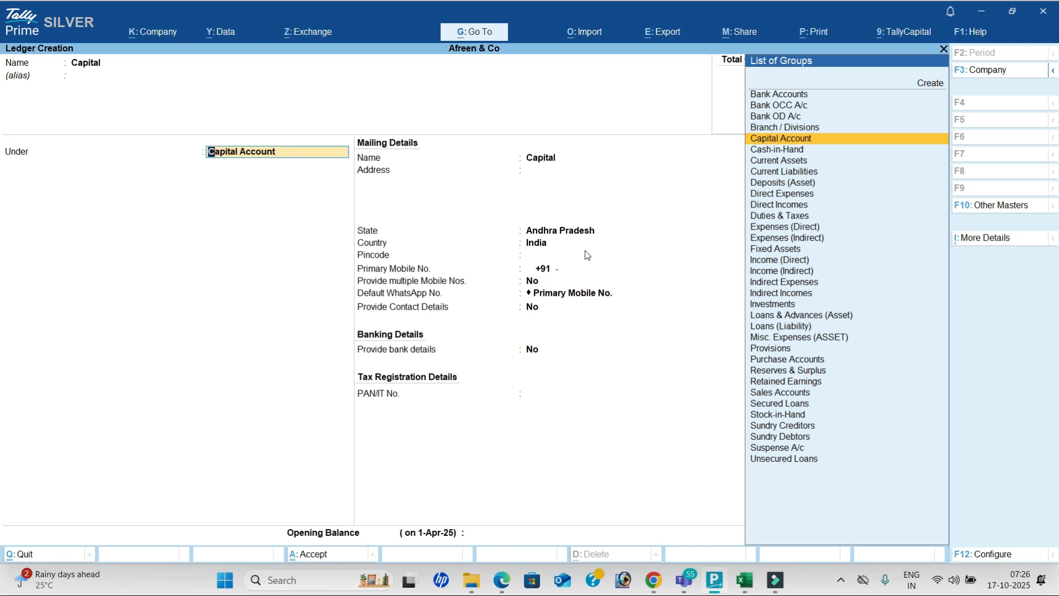
key(Return)
key(ctrl+a)
- Check the expense headings in the PDF exercise and create the ledger "Salaries" under Indirect Expenses in TallyPrime
key(alt+Tab)
scroll(563, 272, down, 4)
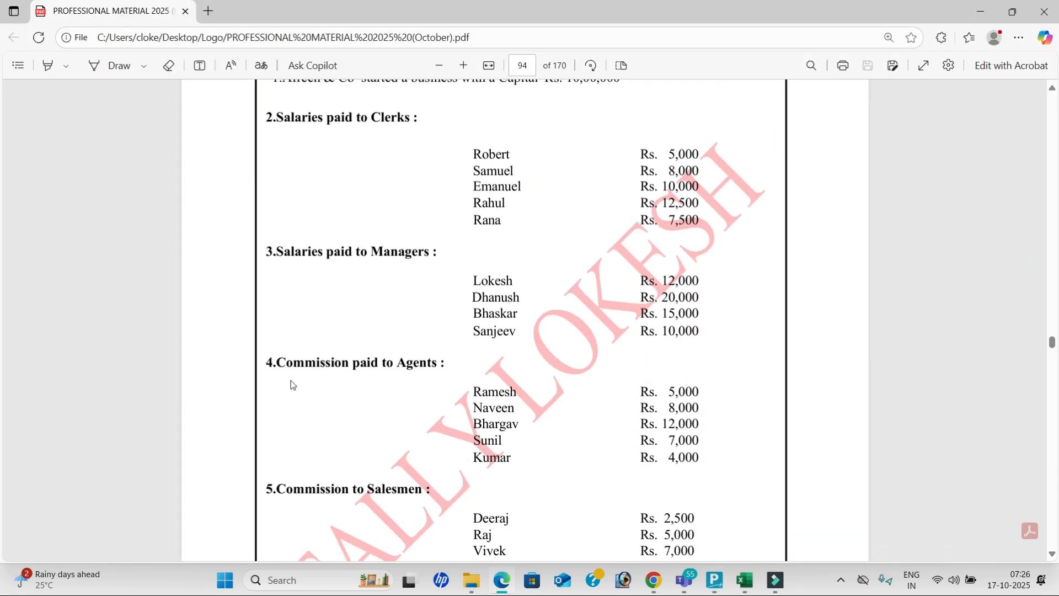
scroll(333, 421, down, 3)
key(alt+Tab)
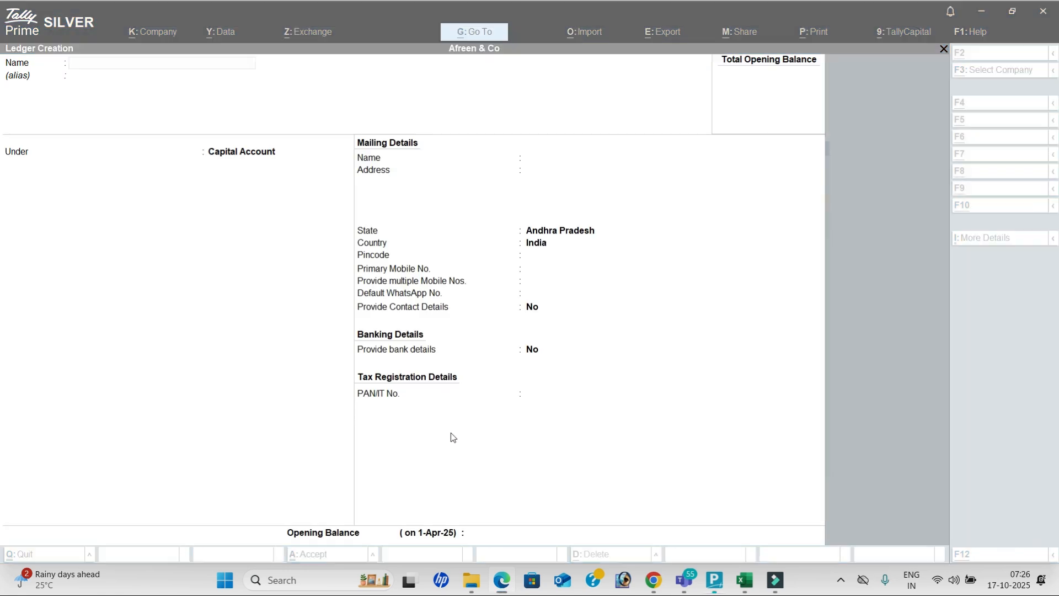
text(Salaries)
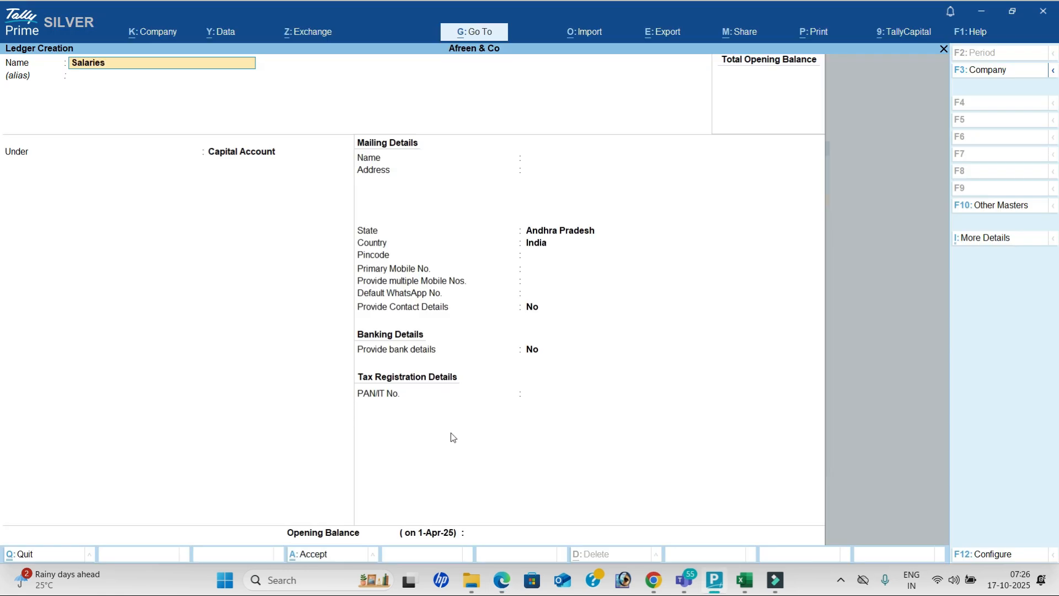
key(Return)
text(Ind)
key(Return)
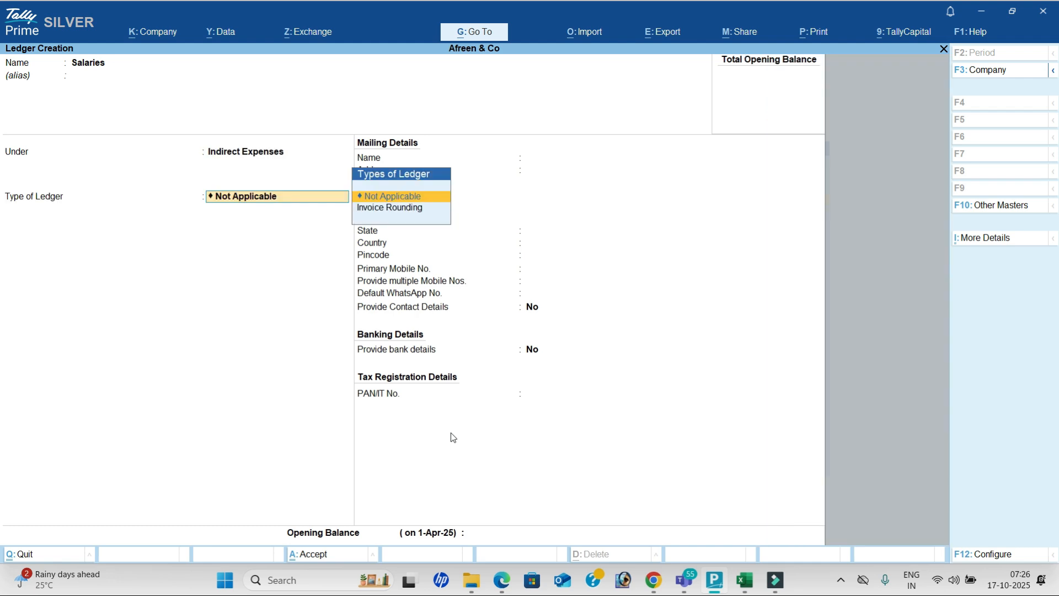
key(ctrl+a)
- Create the ledger "Commission" under Indirect Expenses
text(Commission)
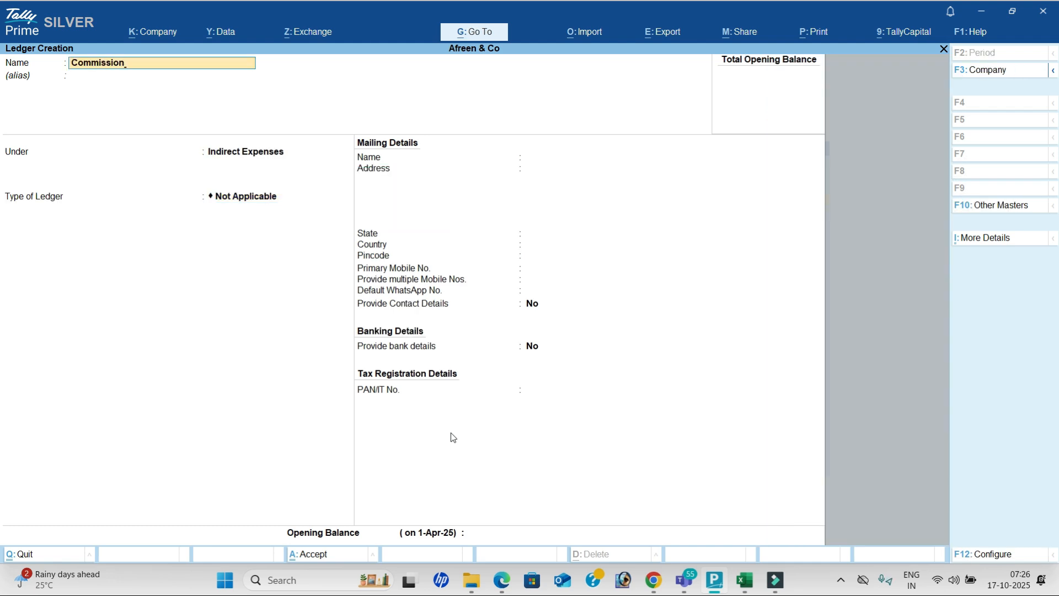
key(Return)
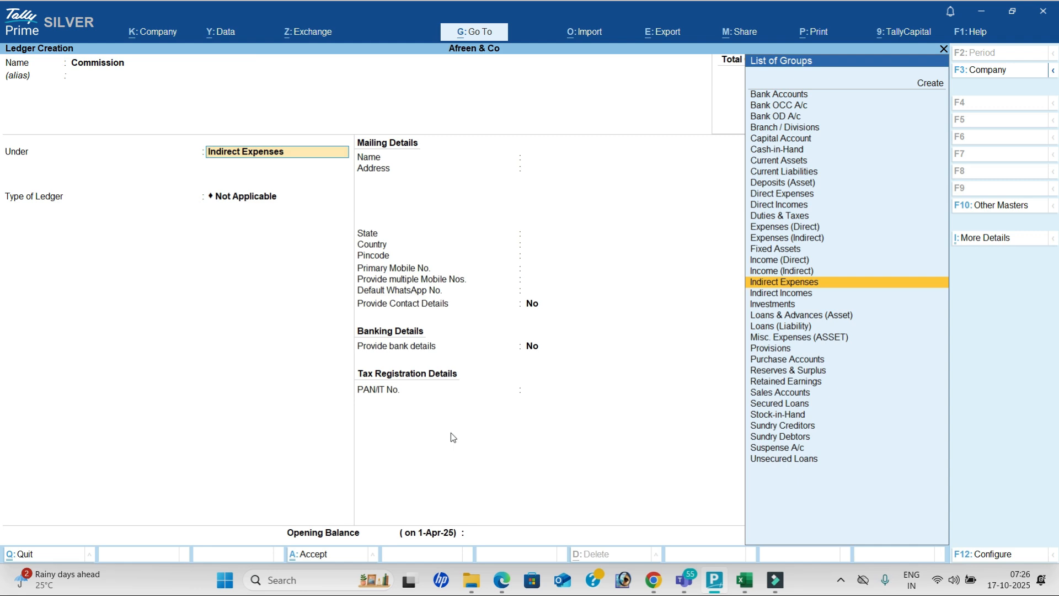
key(Return)
key(ctrl+a)
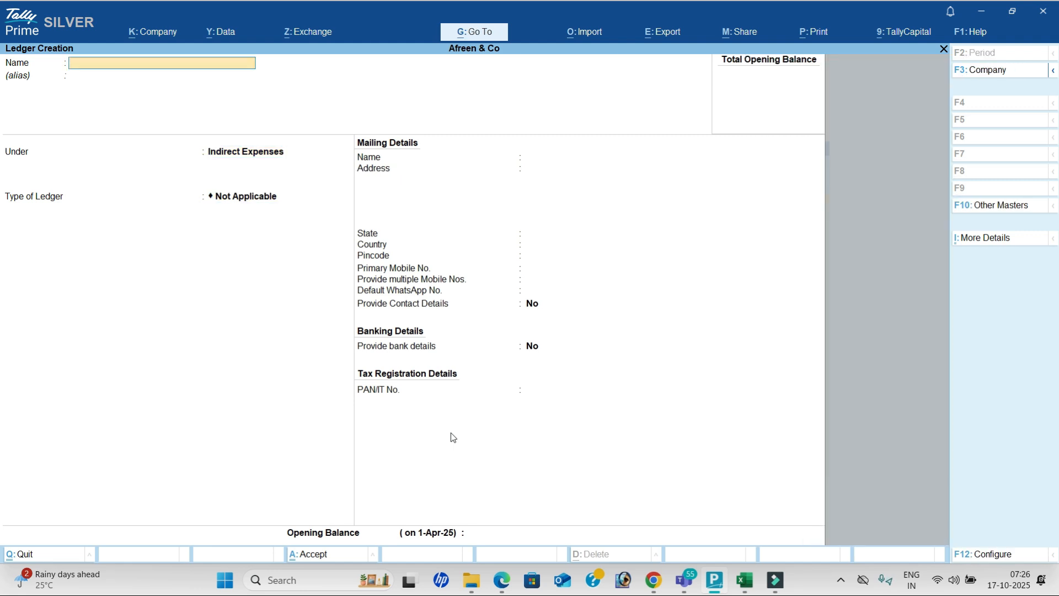
- Create the ledger "Wages" under Direct Expenses with the ledger type left as Not Applicable
text(Wages)
key(Return)
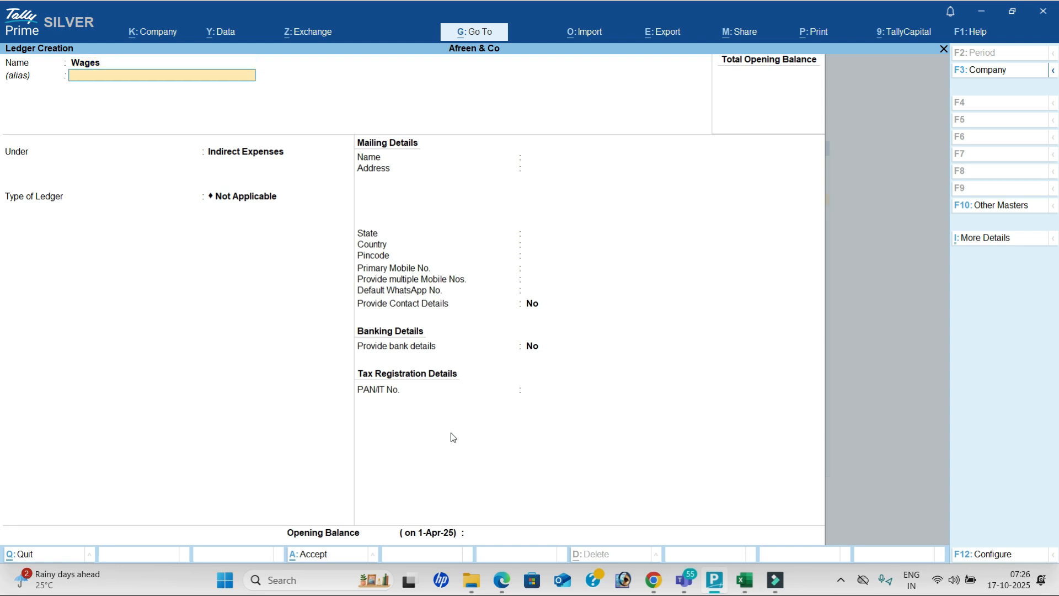
key(Return)
text(Dir)
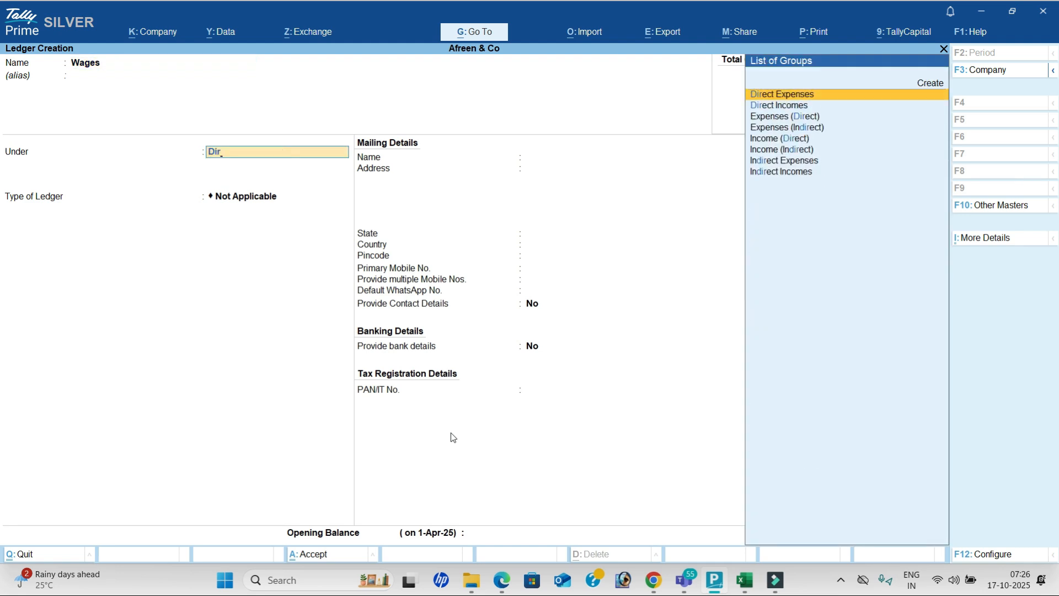
key(Return)
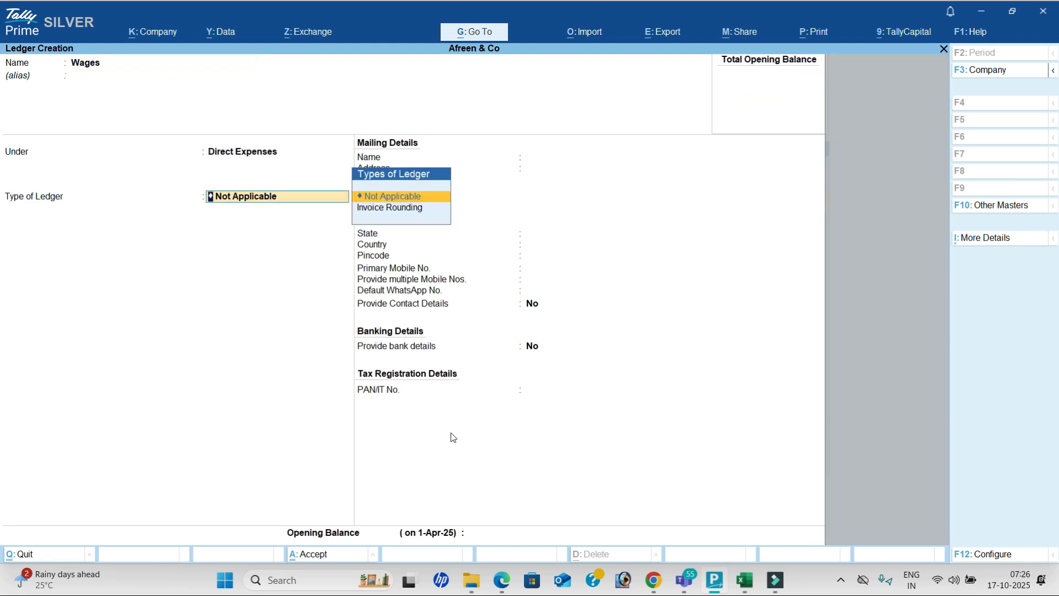
key(ctrl+a)
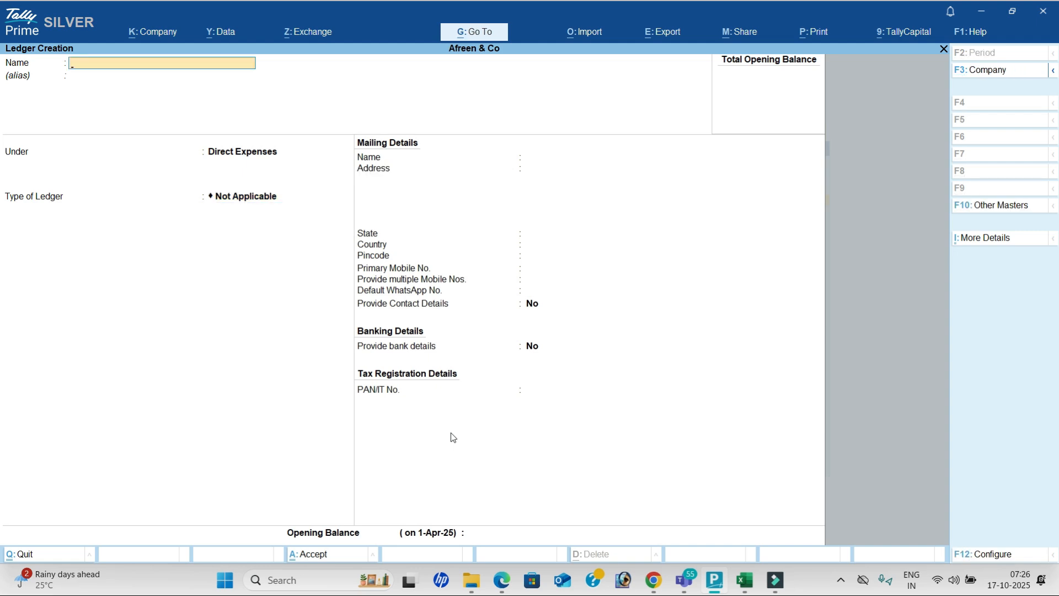
- Leave ledger creation and open the cost category creation form
key(Escape)
key(y)
key(Down)
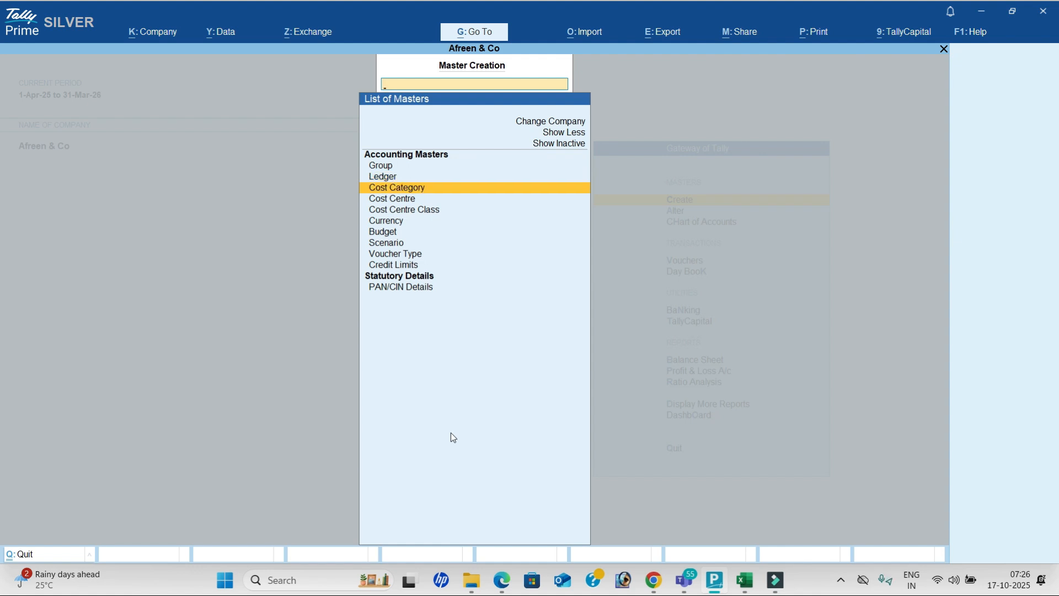
key(Return)
key(Return)
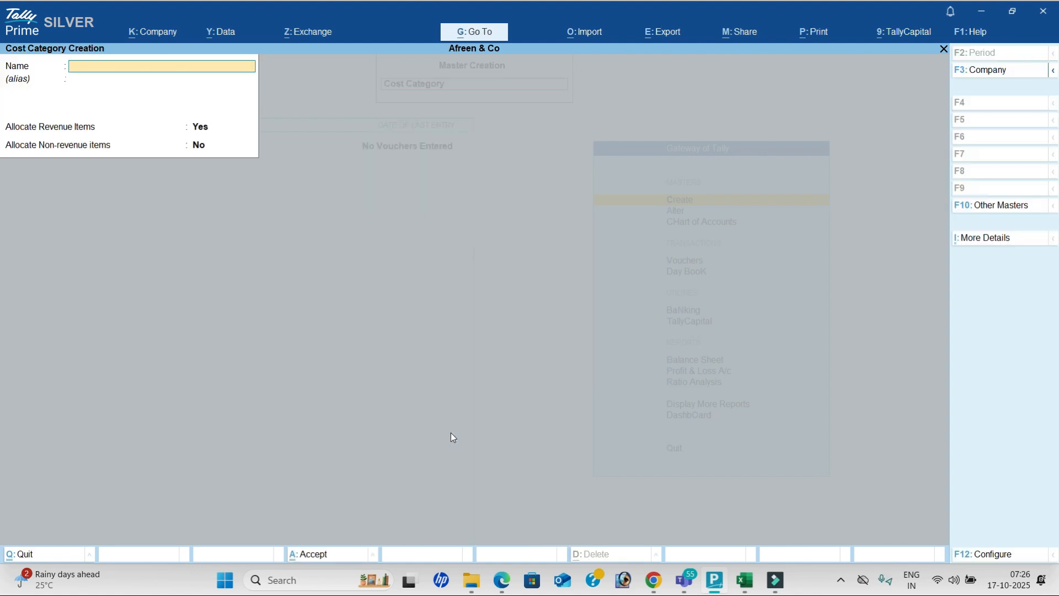
- Switch to the PDF exercise and examine which staff groups receive salaries, commission and wages in items 2 to 6
key(alt+Tab)
scroll(456, 349, up, 2)
scroll(420, 234, up, 4)
drag(371, 257, 415, 264)
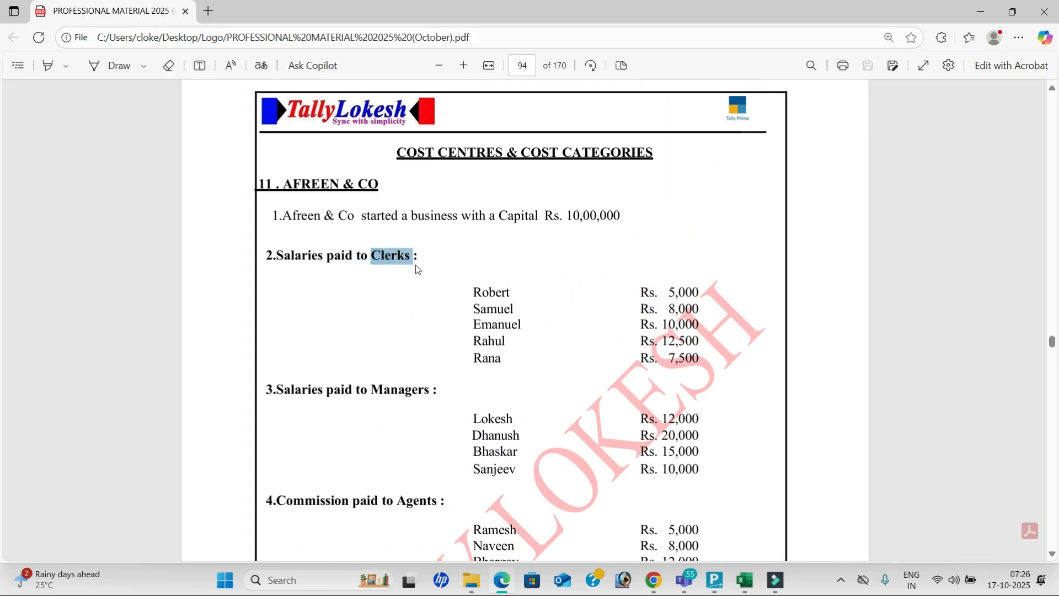
scroll(415, 265, down, 1)
drag(371, 334, 425, 331)
scroll(428, 330, down, 2)
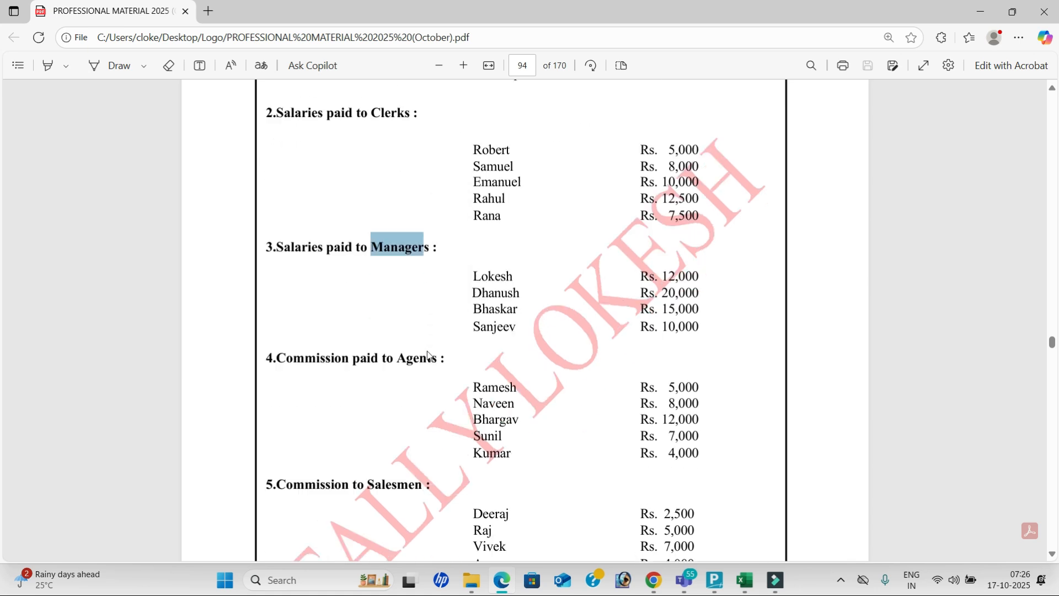
scroll(428, 355, down, 1)
drag(397, 292, 431, 292)
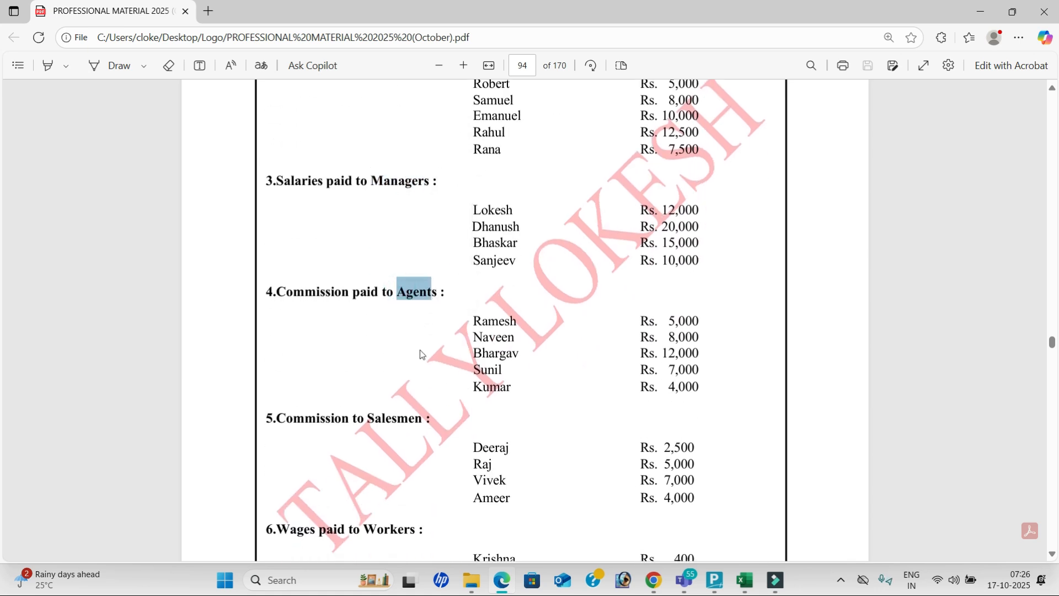
scroll(420, 354, down, 1)
drag(375, 351, 420, 331)
scroll(408, 364, down, 2)
scroll(481, 376, up, 5)
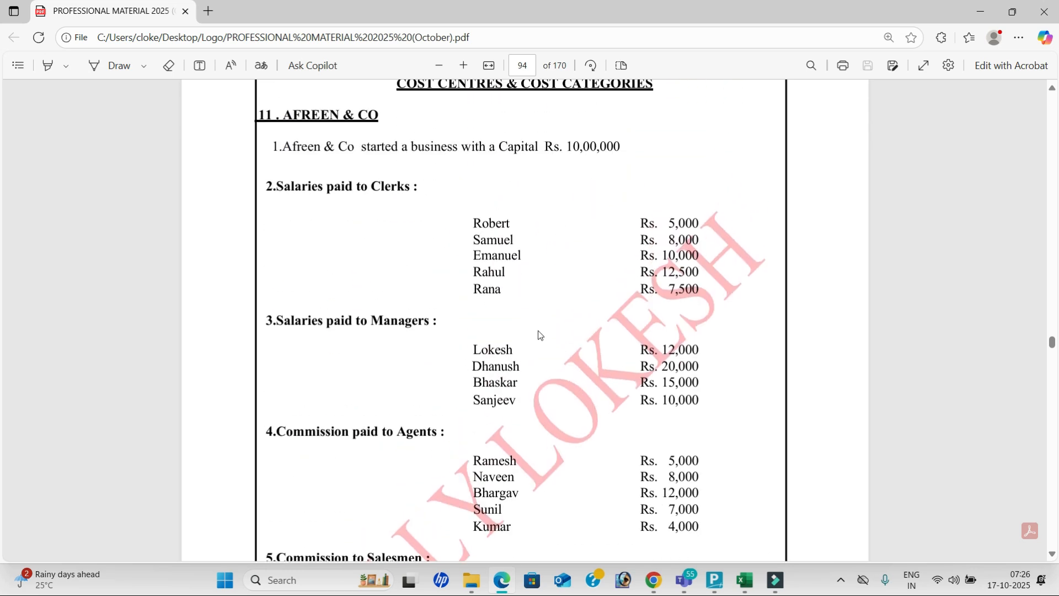
- Switch back to TallyPrime and create the cost category "Clerks" with the default allocation settings
key(alt+Tab)
text(Cler)
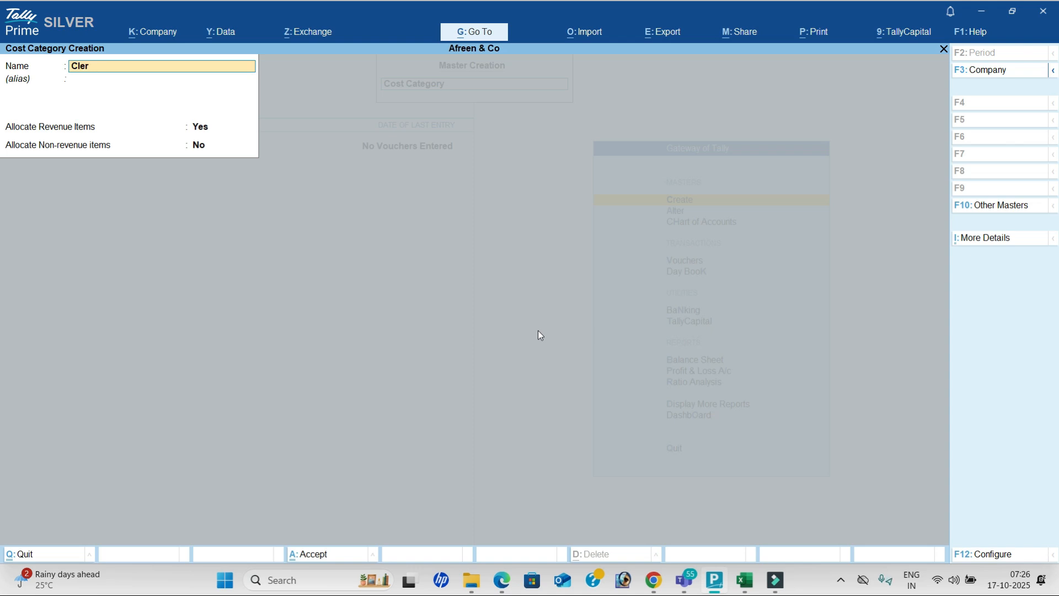
text(tks)
key(Return)
key(Return)
key(Return)
- Create the cost category "Managers" with the default allocation settings
text(Managers)
key(Return)
key(Return)
key(Return)
key(Return)
key(Return)
- Create the cost category "Agents", allocating revenue items but not non-revenue items
text(Agents)
key(Return)
key(Return)
key(Return)
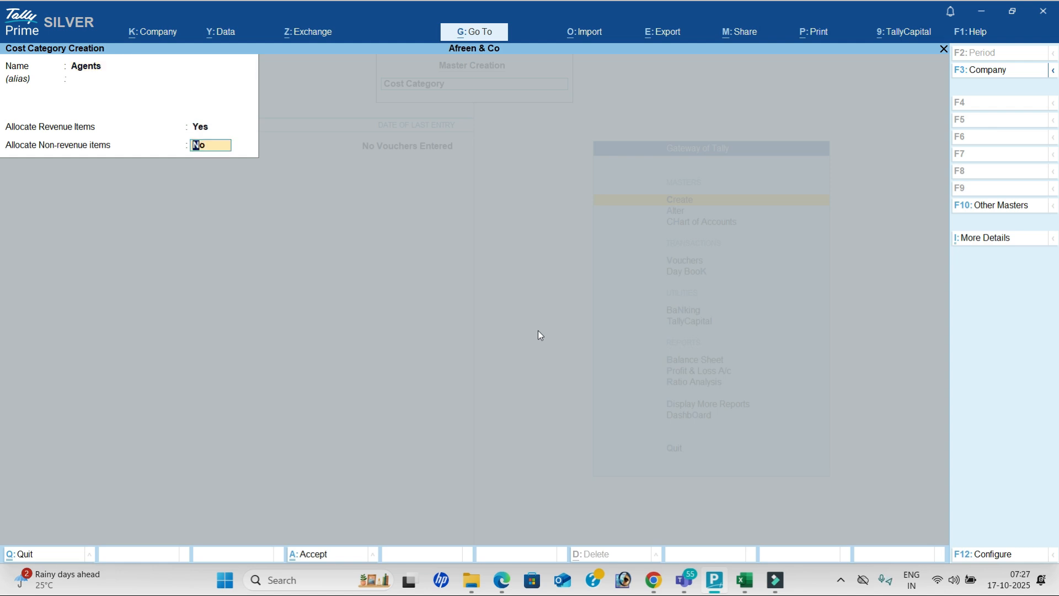
key(Return)
key(Return)
- Create the cost category "Salesmen" with the default allocation settings
text(Salesma)
key(BackSpace)
text(e)
key(Return)
key(Return)
key(Return)
key(Return)
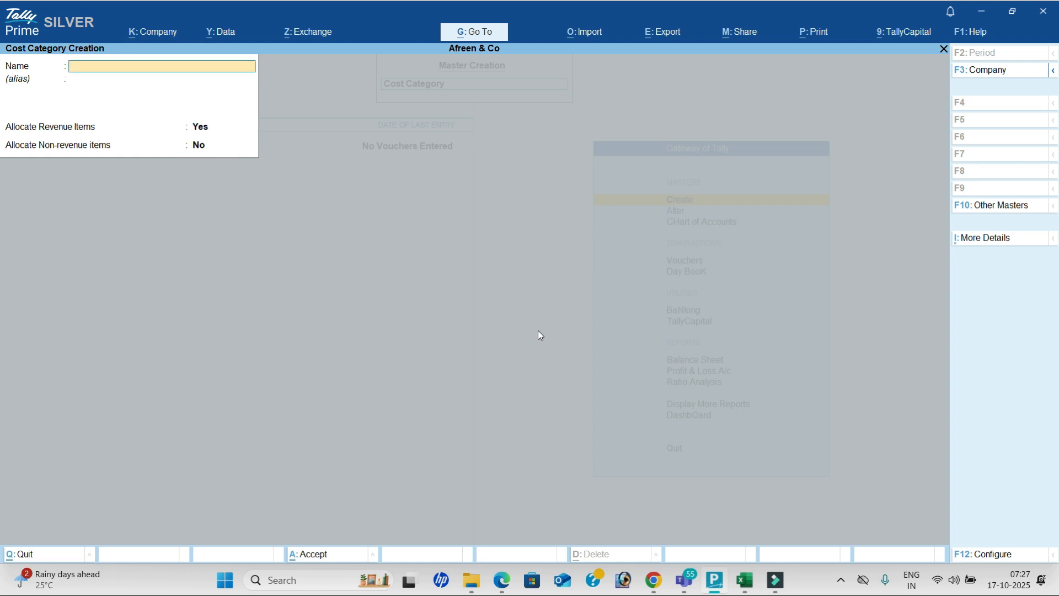
- Create the cost category "Workers" with the default allocation settings
text(Workers)
key(Return)
key(Return)
key(Return)
key(Return)
- Switch to the PDF exercise and examine the clerks' names and salaries listed under item 2
key(alt+Tab)
scroll(406, 284, down, 5)
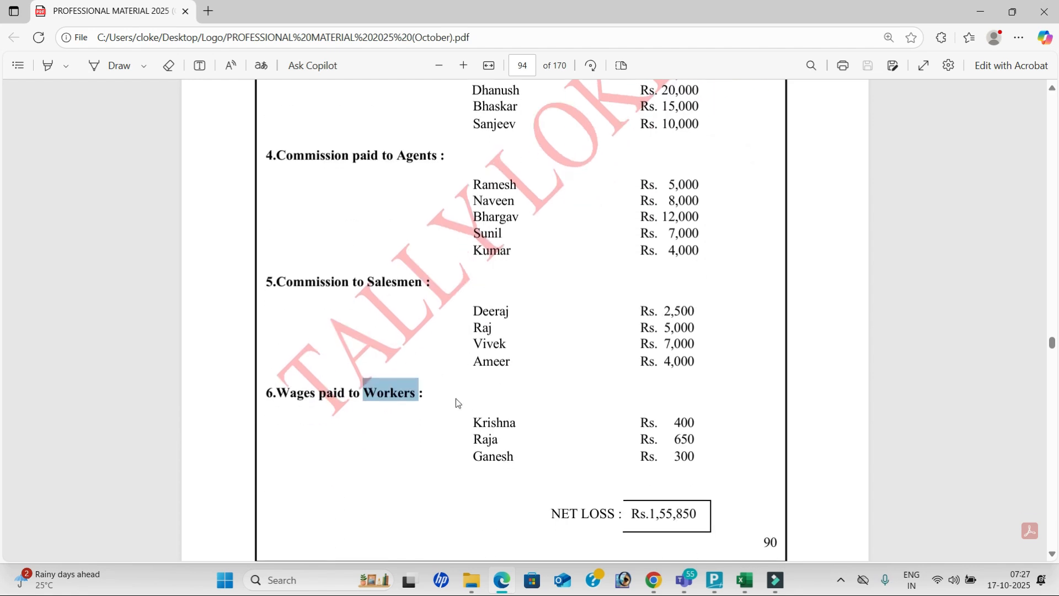
scroll(456, 399, up, 6)
drag(480, 293, 721, 363)
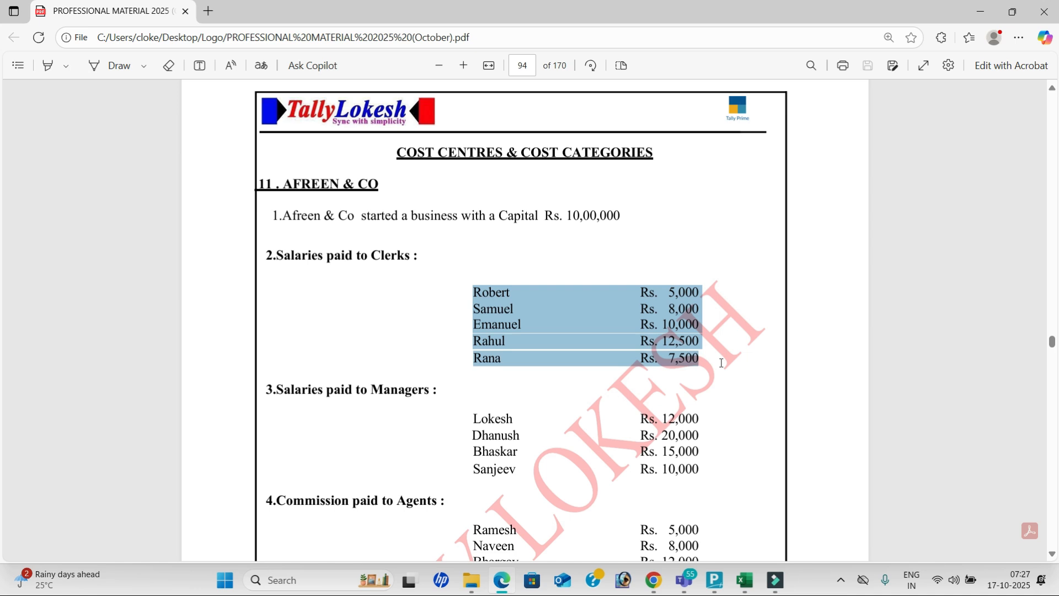
- Switch back to TallyPrime and start a new cost centre in the "Clerks" category
key(alt+Tab)
key(Escape)
key(y)
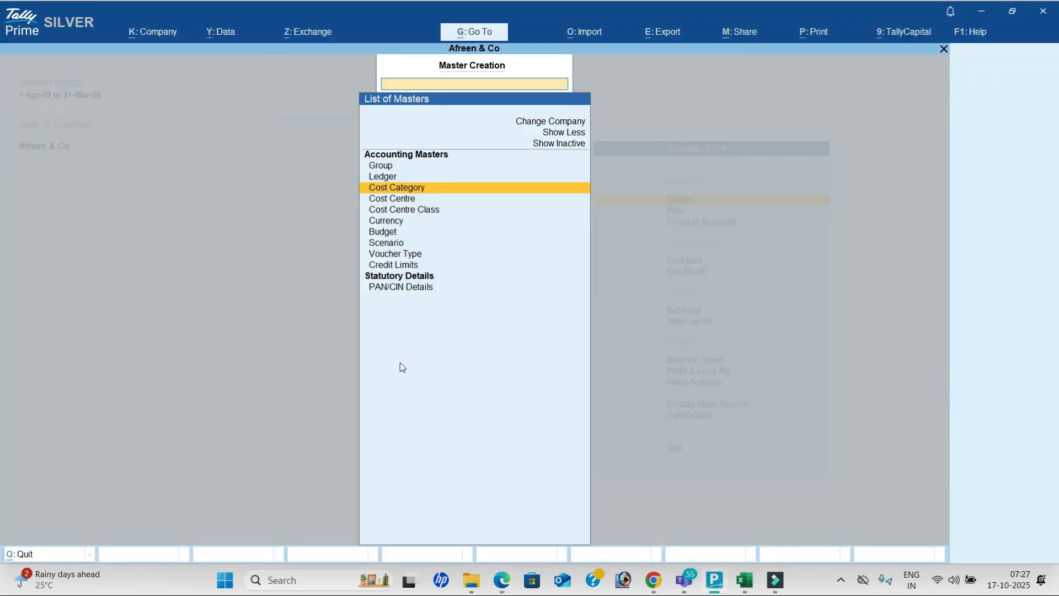
key(Down)
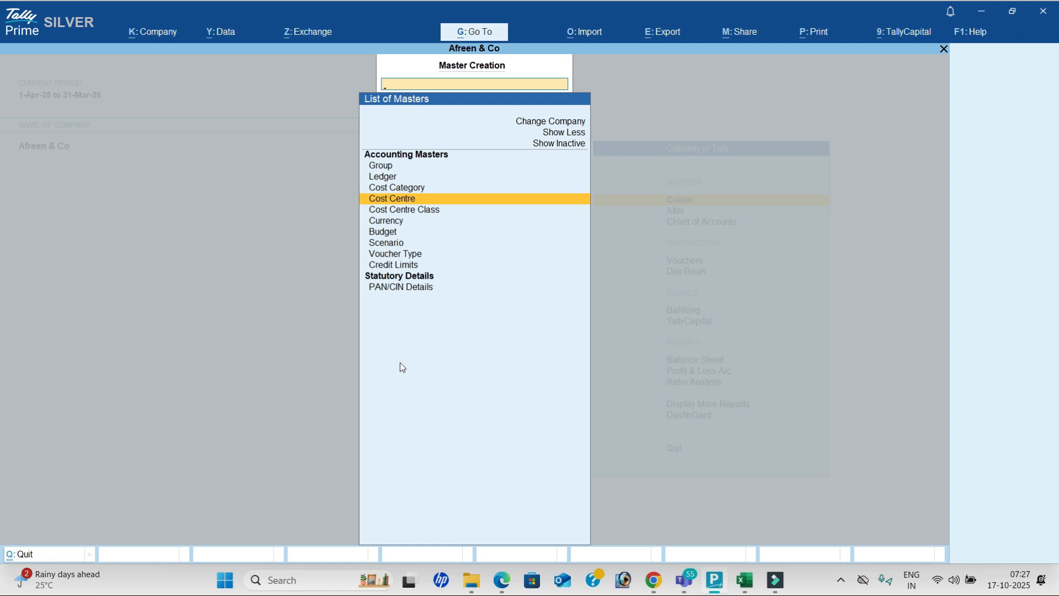
key(Return)
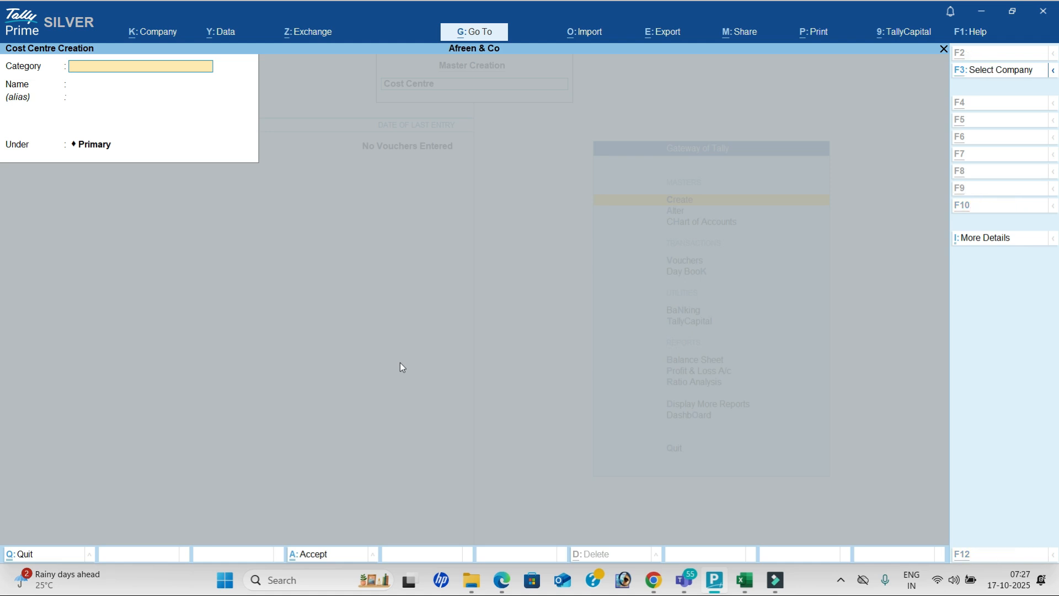
key(alt+Tab)
key(alt+Tab)
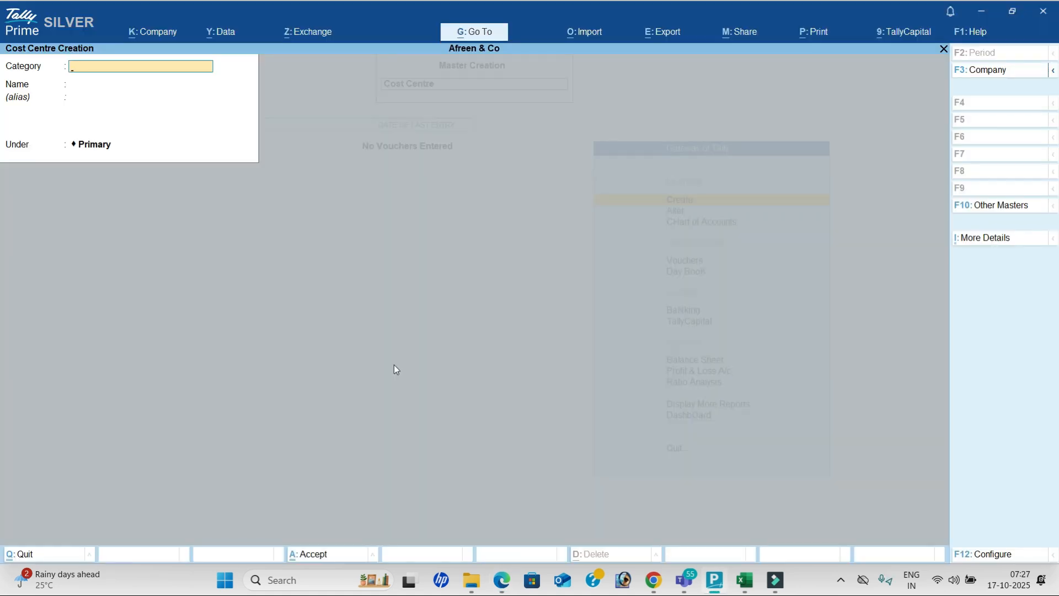
text(C)
key(BackSpace)
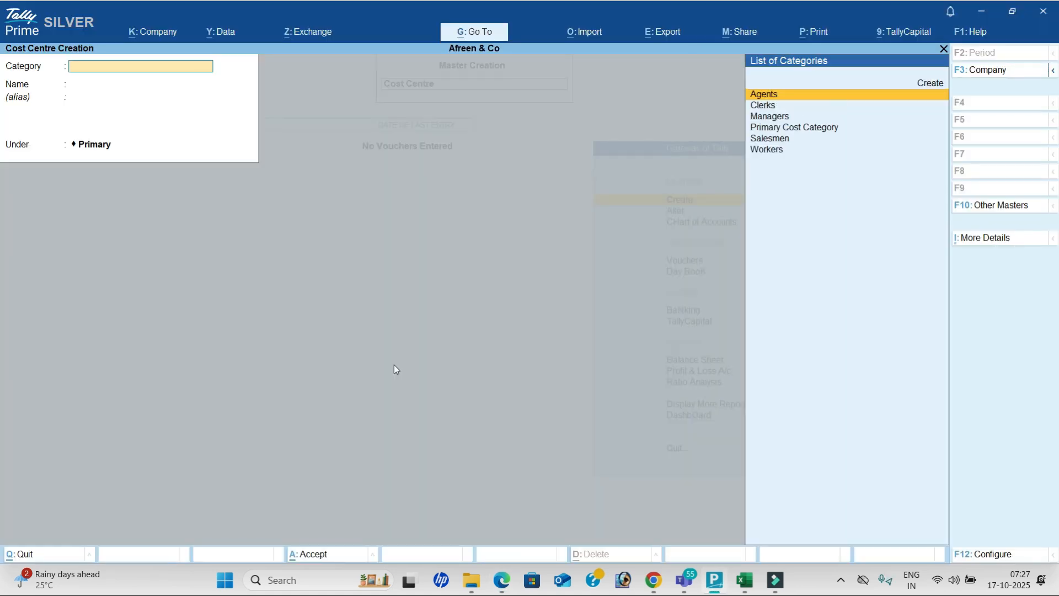
key(Down)
key(Return)
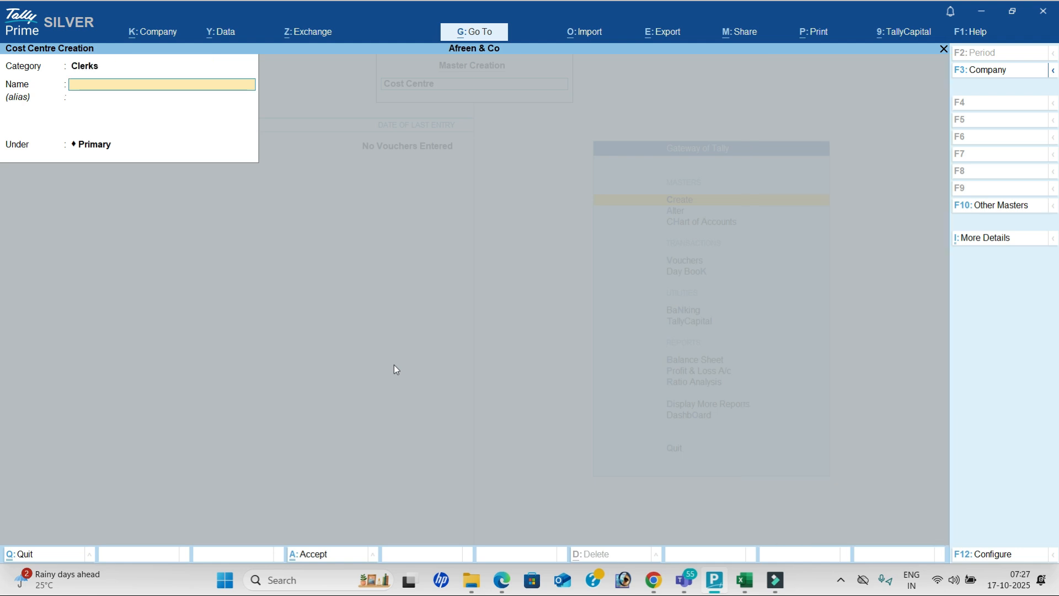
- Create the cost centre for the first clerk in item 2 of the PDF exercise, under Primary
key(alt+Tab)
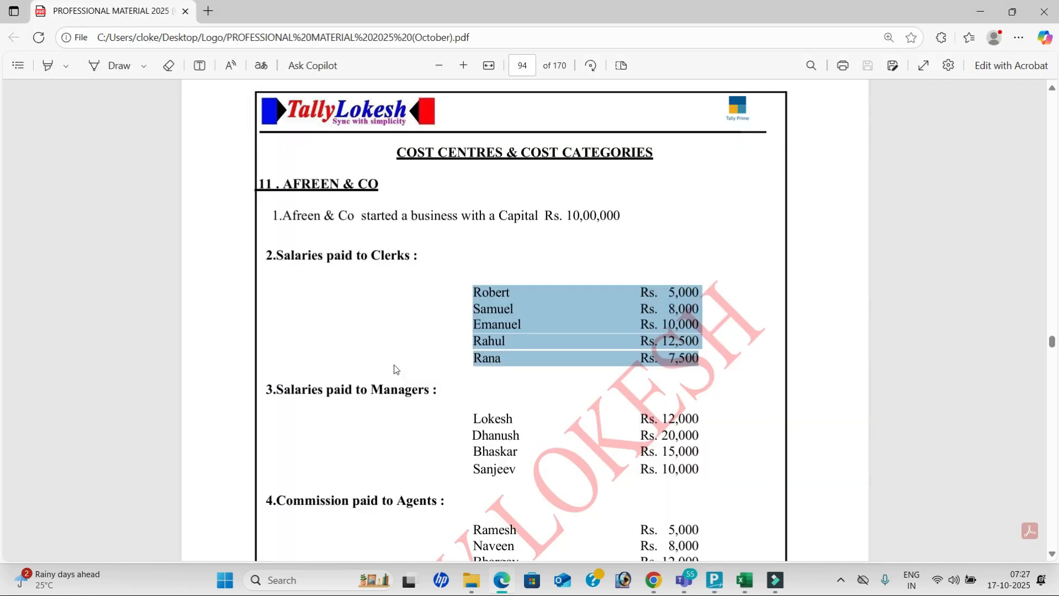
key(alt+Tab)
text(Robe)
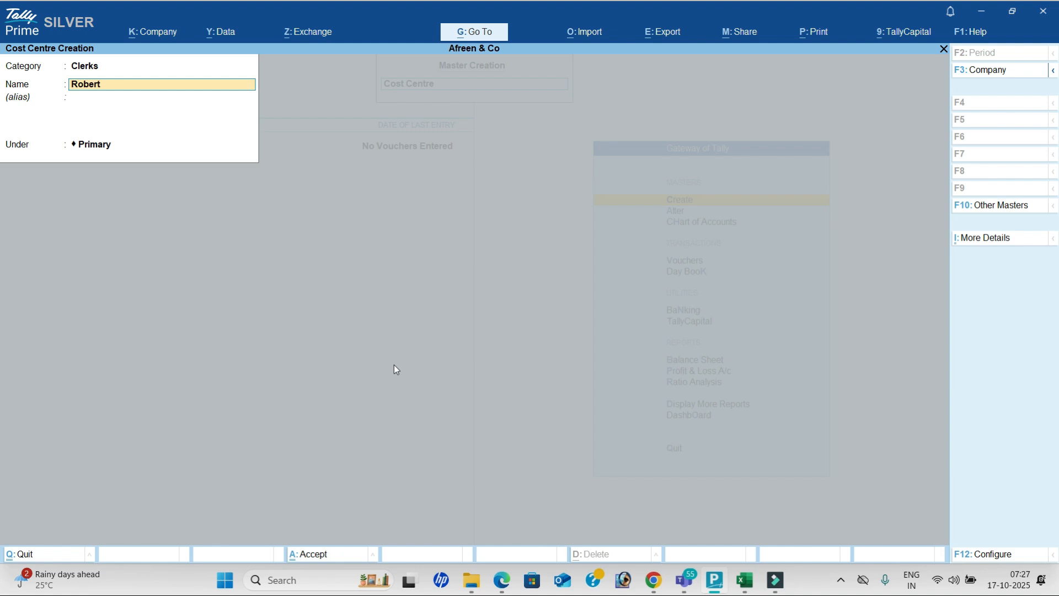
key(Return)
key(Return)
key(Return)
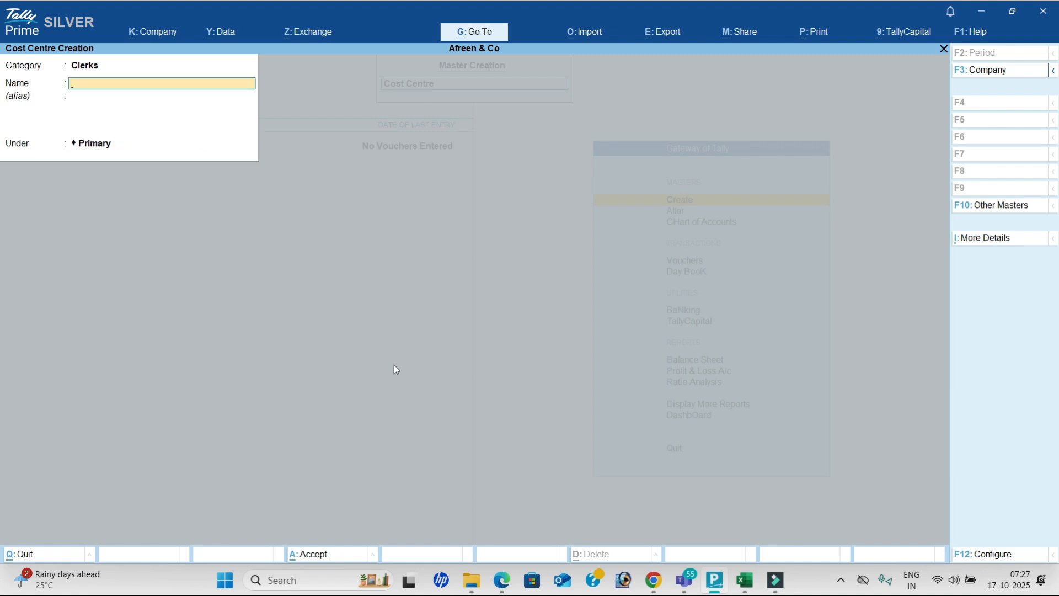
- Create the second listed clerk's cost centre in the "Clerks" category, under Primary
key(alt+Tab)
key(alt+Tab)
text(Samuel)
key(Return)
key(Return)
key(Return)
key(Return)
- Create the third listed clerk's cost centre in the "Clerks" category, under Primary
key(alt+Tab)
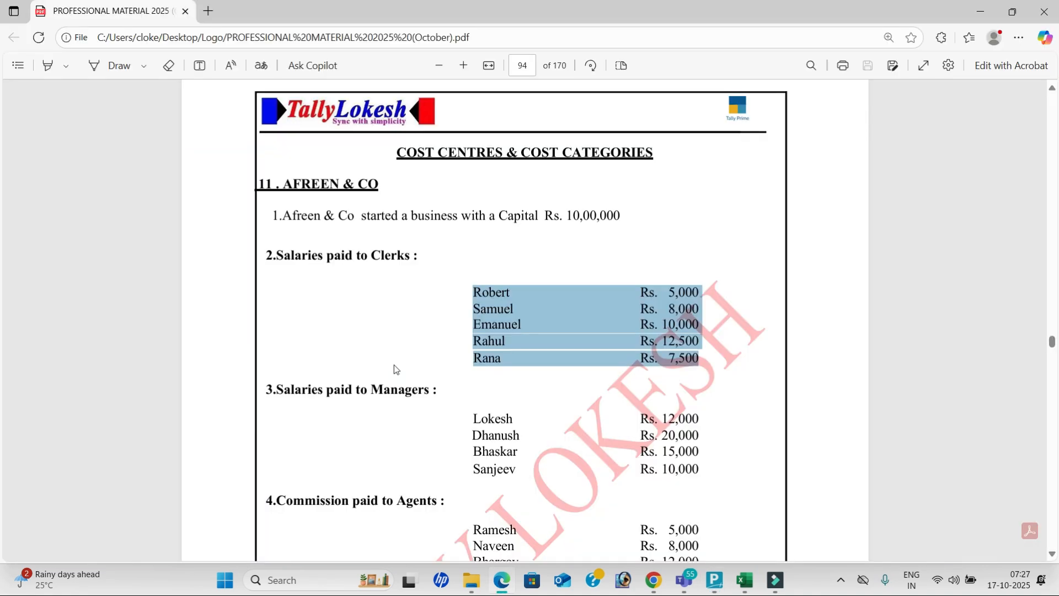
key(alt+Tab)
text(Emanuel)
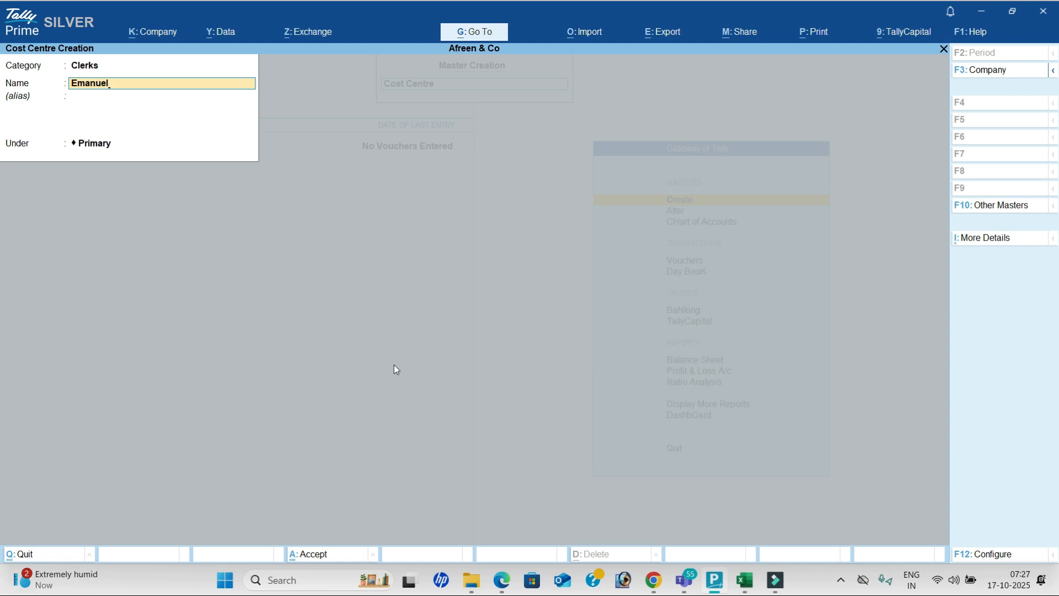
key(Return)
key(Return)
key(Return)
- Create the fourth listed clerk's cost centre in the "Clerks" category, under Primary
key(alt+Tab)
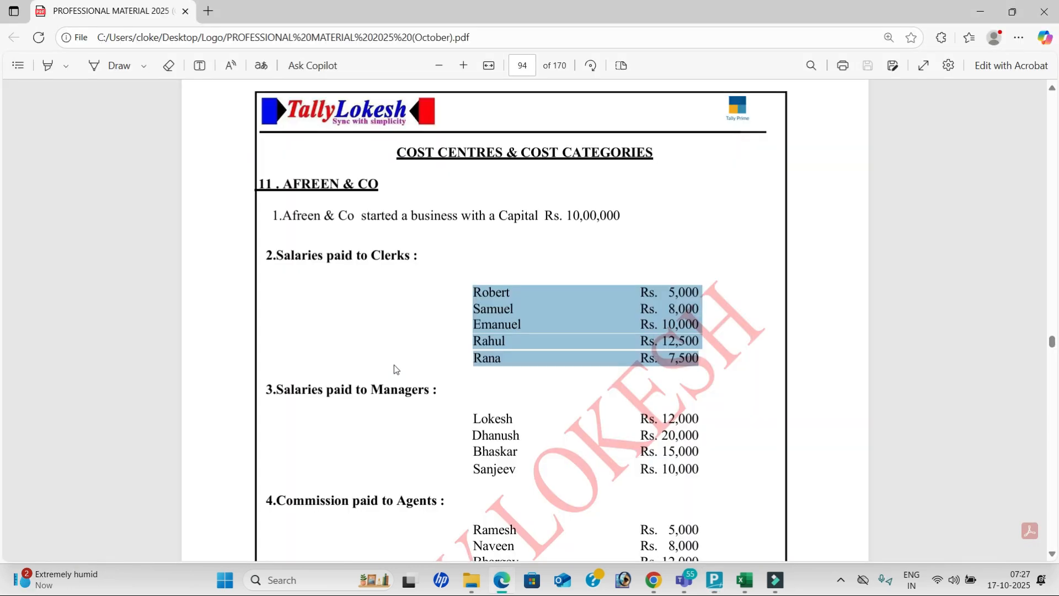
key(alt+Tab)
text(Rahu)
key(Return)
key(Return)
key(Return)
- Create the fifth listed clerk's cost centre in the "Clerks" category, under Primary
text(Rana)
key(Return)
key(Return)
key(Return)
key(Return)
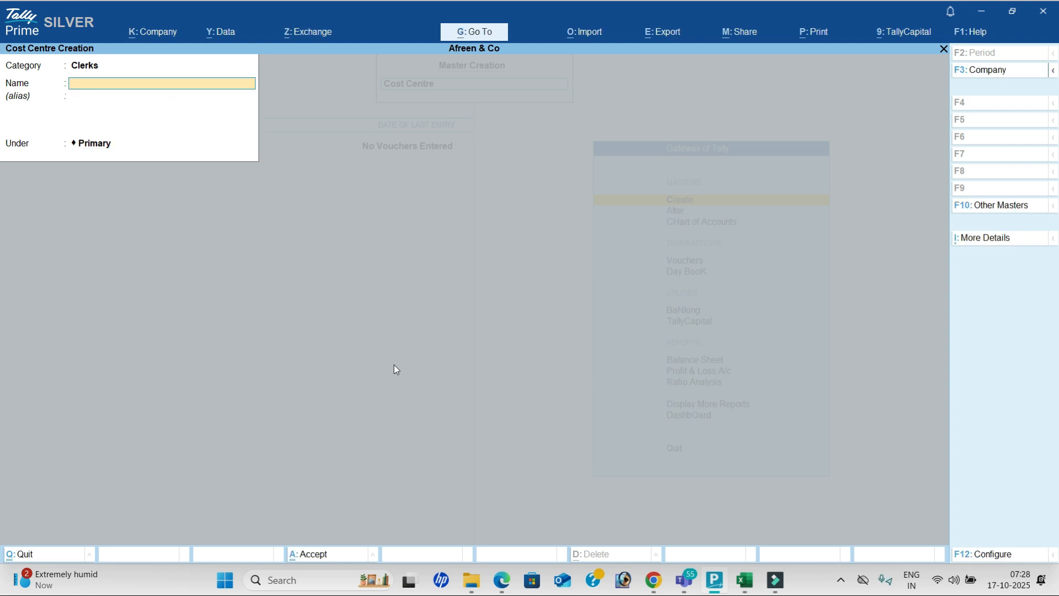
- Change the category to "Managers" and create the cost centre for the first manager in item 3 of the PDF exercise
key(alt+Tab)
scroll(394, 365, down, 2)
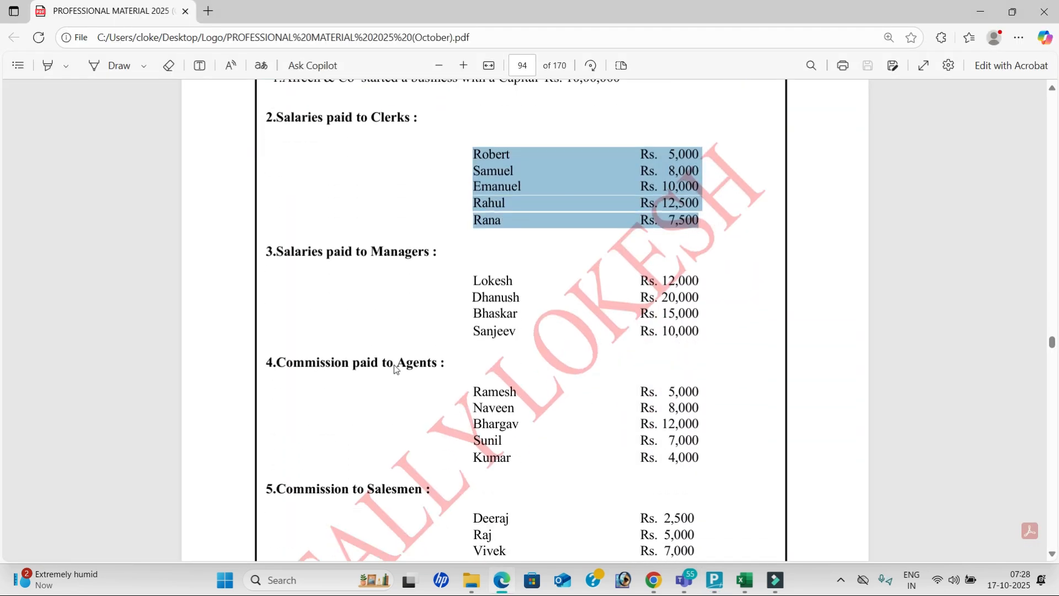
key(alt+Tab)
text(Ma)
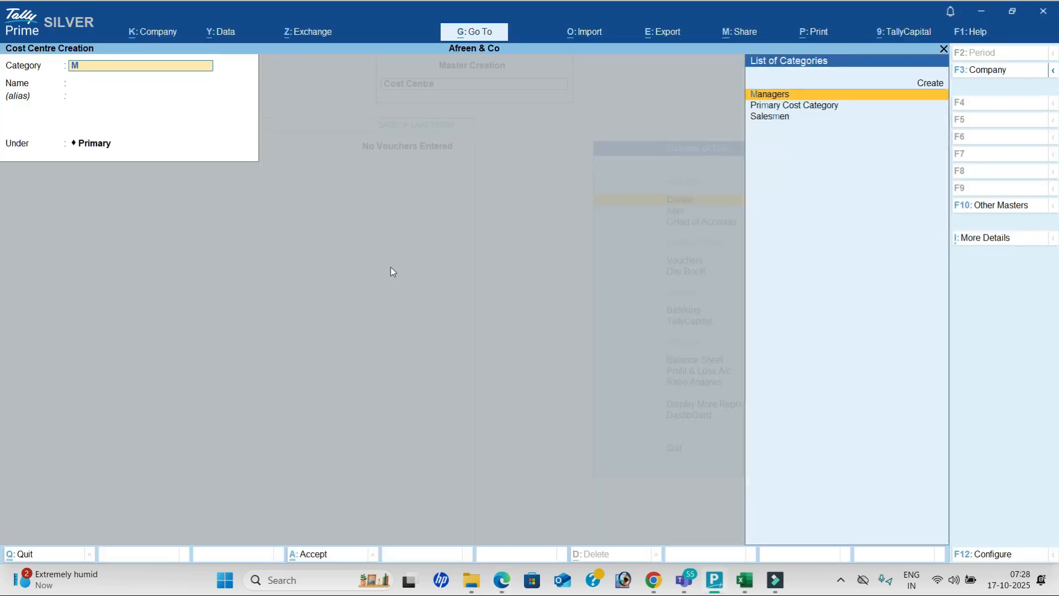
key(Return)
text(Lokeh)
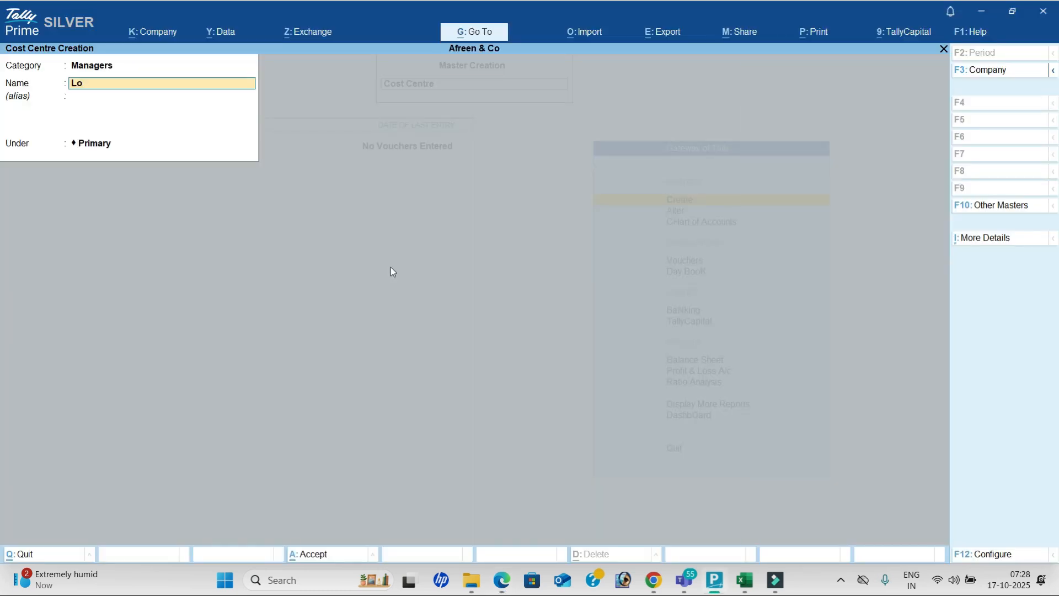
key(BackSpace)
key(Return)
key(Return)
key(Return)
key(Return)
- Create the second listed manager's cost centre in the "Managers" category, under Primary
key(alt+Tab)
key(alt+Tab)
text(Dh)
key(Return)
key(Return)
key(Return)
key(Return)
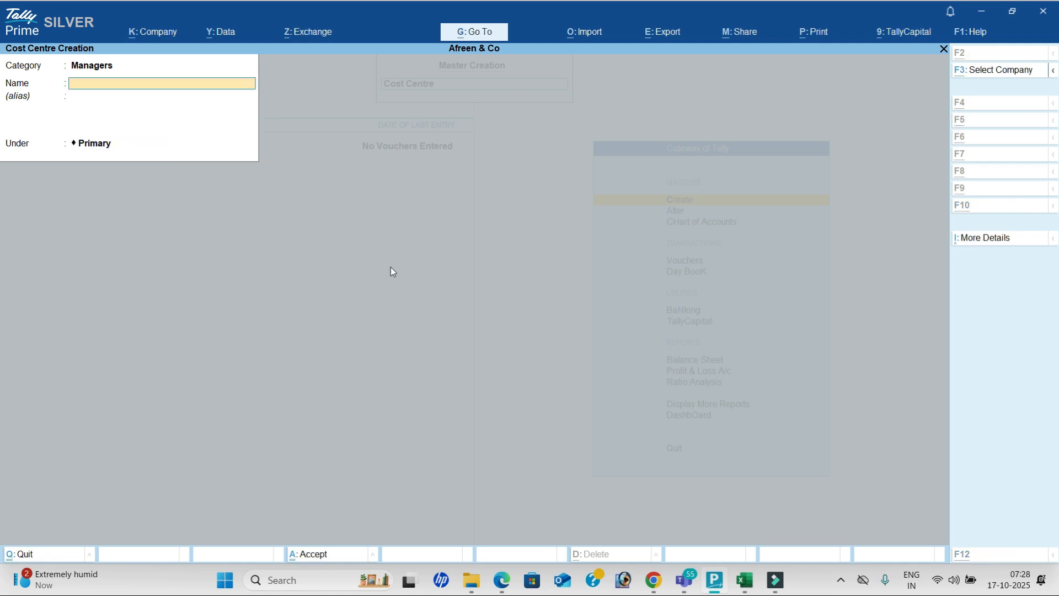
- Create the third listed manager's cost centre in the "Managers" category, under Primary
key(alt+Tab)
key(alt+Tab)
text(Bhaskar)
key(Return)
key(Return)
key(Return)
- Create the fourth listed manager's cost centre in the "Managers" category, under Primary
key(alt+Tab)
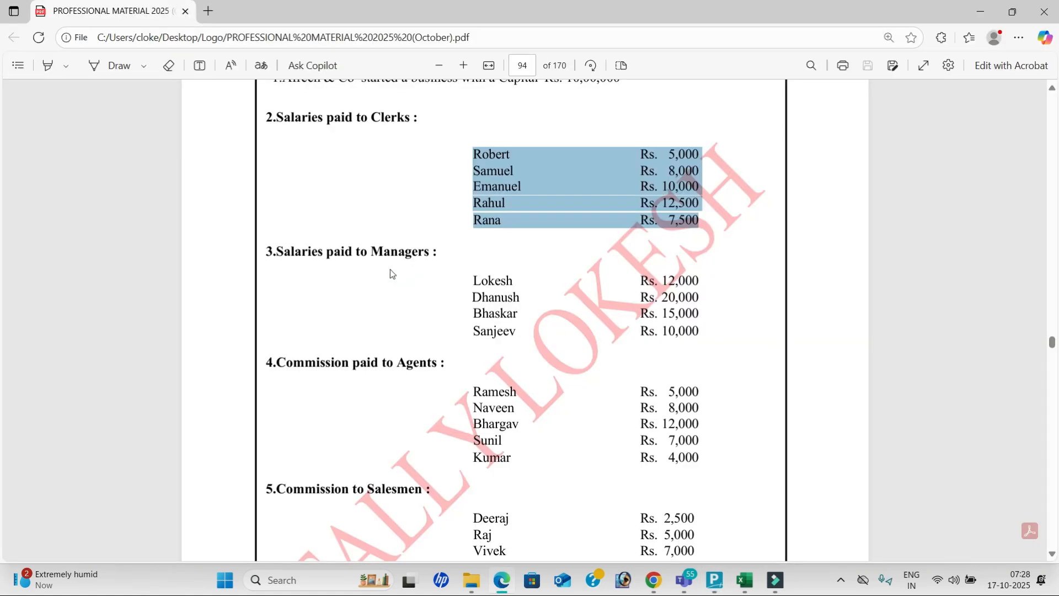
key(alt+Tab)
text(San)
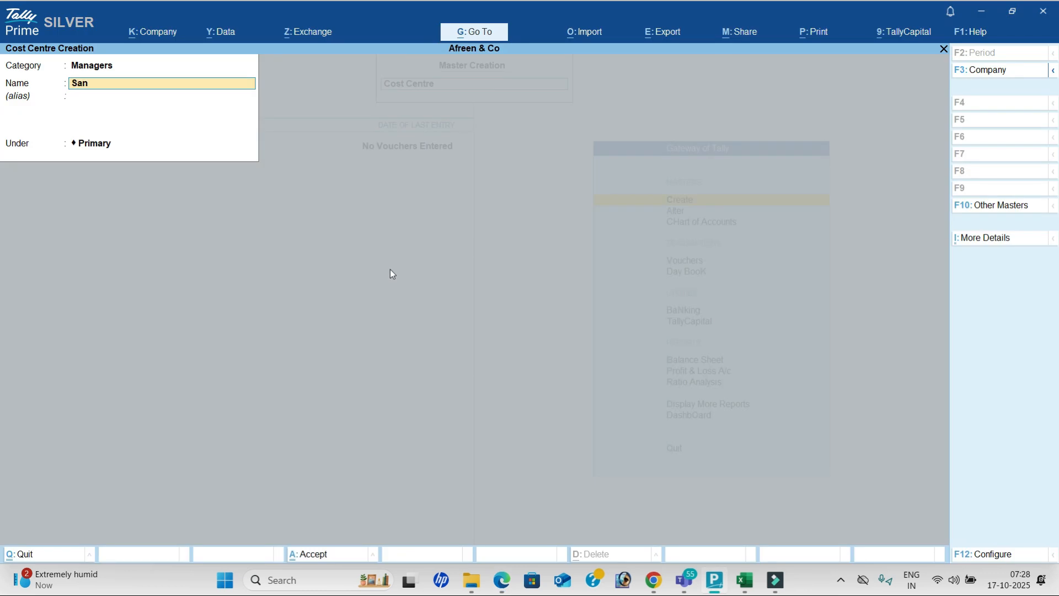
text(jv)
key(Return)
key(Return)
key(Return)
key(Return)
- Change the category to "Agents" and create the cost centre for the first agent in item 4 of the PDF exercise
key(alt+Tab)
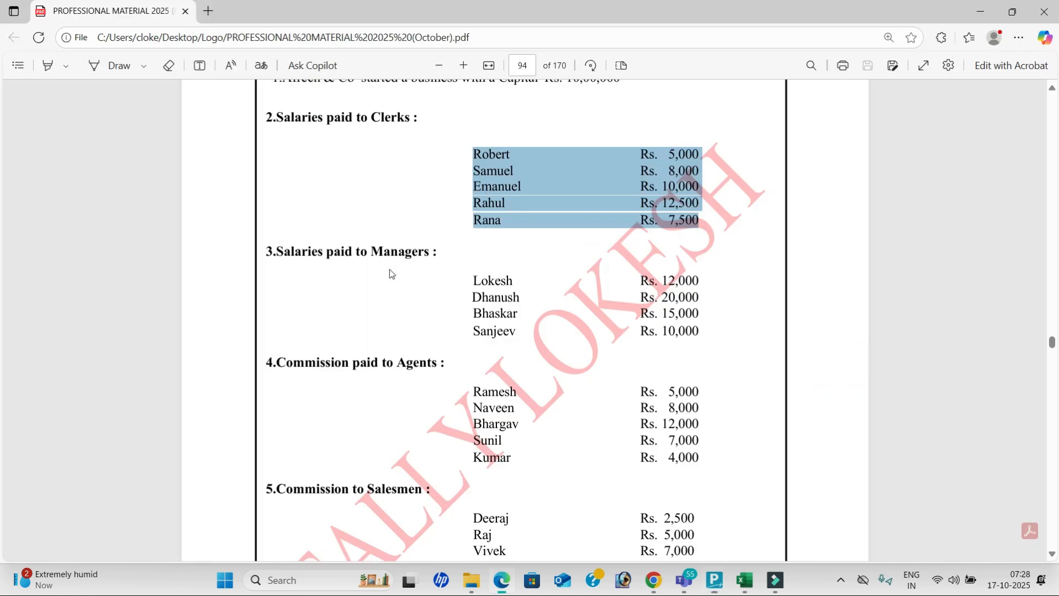
scroll(385, 270, down, 4)
key(alt+Tab)
text(Ag)
key(Return)
text(R)
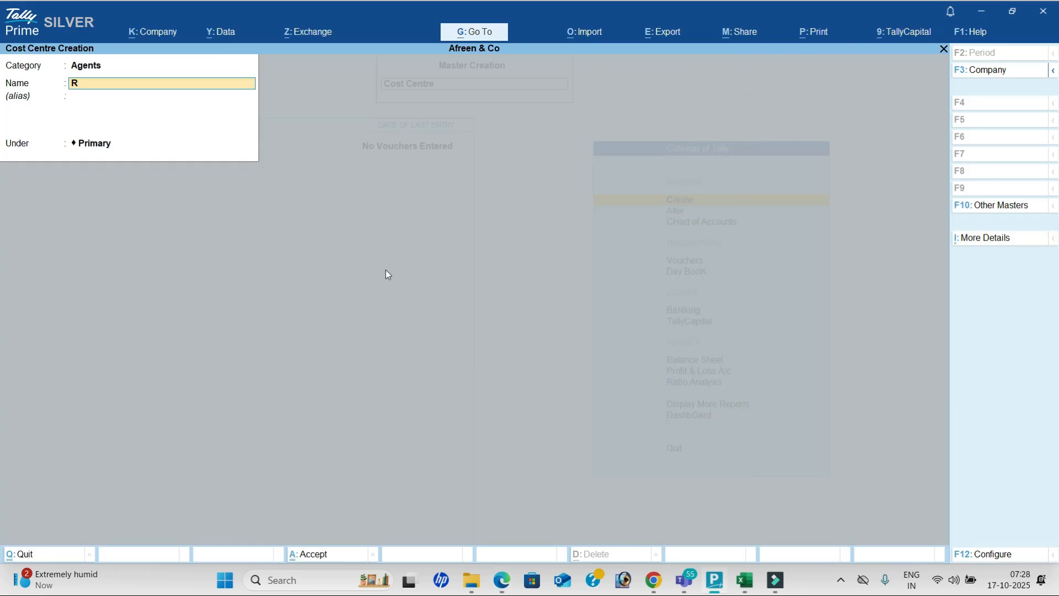
text(amesh)
key(Return)
key(Return)
key(Return)
- Create the second listed agent's cost centre in the "Agents" category, under Primary
key(alt+Tab)
key(alt+Tab)
text(Naveen)
key(Return)
key(Return)
key(Return)
key(Return)
- Create the third listed agent's cost centre in the "Agents" category, under Primary
key(alt+Tab)
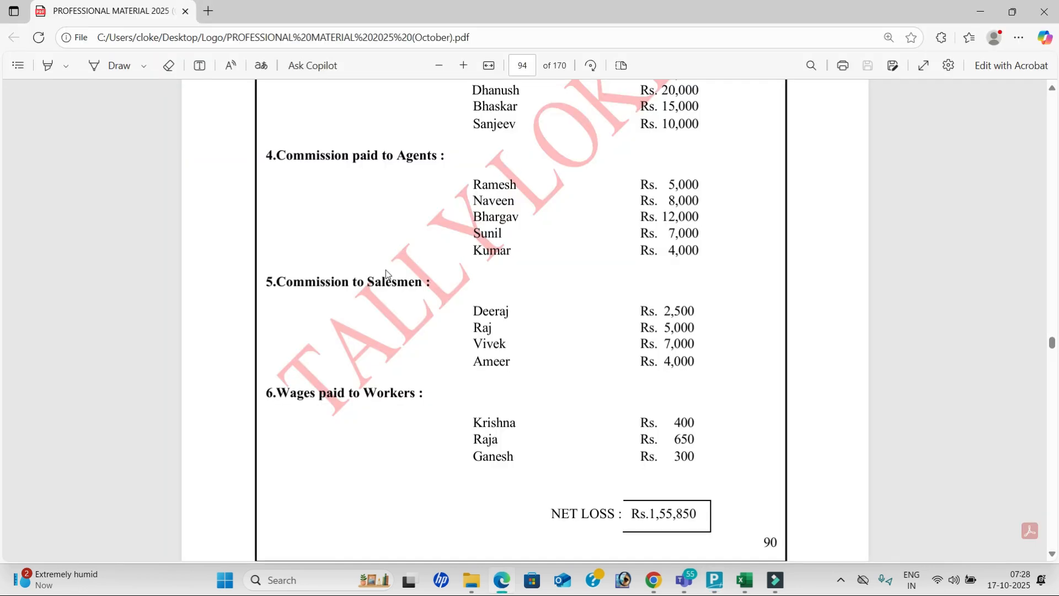
key(alt+Tab)
text(Bharaga)
key(Return)
key(Return)
- Create the fourth listed agent's cost centre in the "Agents" category, under Primary
key(alt+Tab)
key(alt+Tab)
text(Su)
key(Return)
key(Return)
key(Return)
- Create the fifth listed agent's cost centre in the "Agents" category, under Primary
key(alt+Tab)
key(alt+Tab)
text(Kuma)
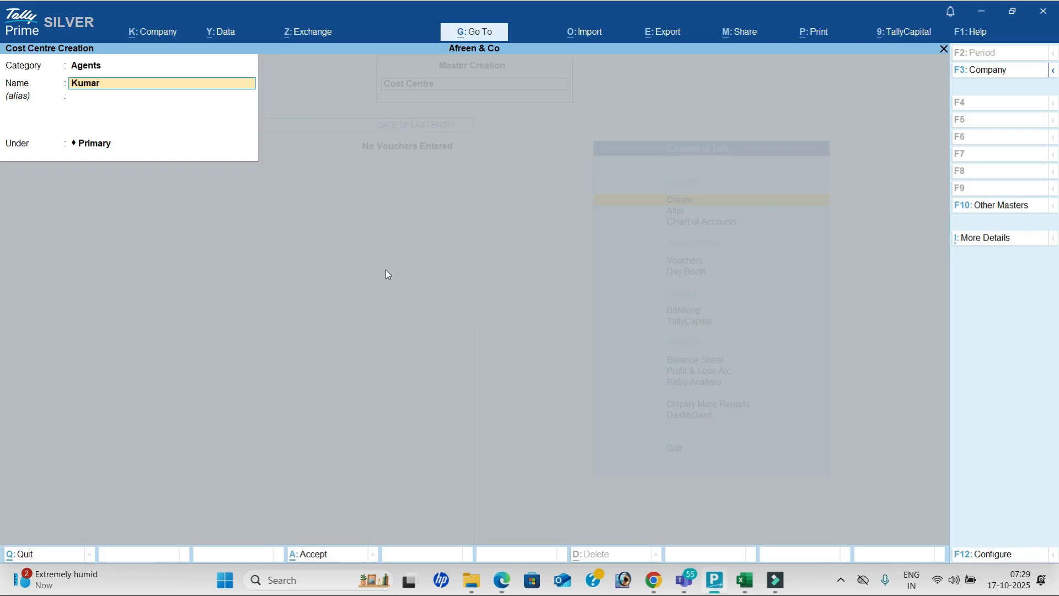
key(Return)
key(Return)
key(Return)
- Change the category to "Salesmen" and create the cost centre for the first salesman in item 5 of the PDF exercise
key(BackSpace)
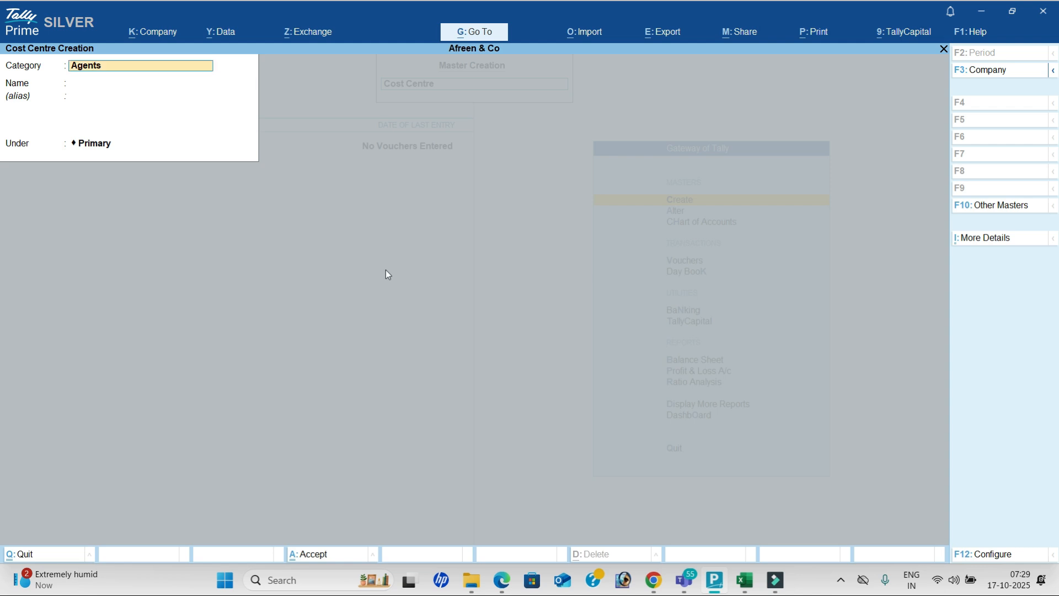
key(alt+Tab)
key(alt+Tab)
text(S)
key(Return)
key(alt+Tab)
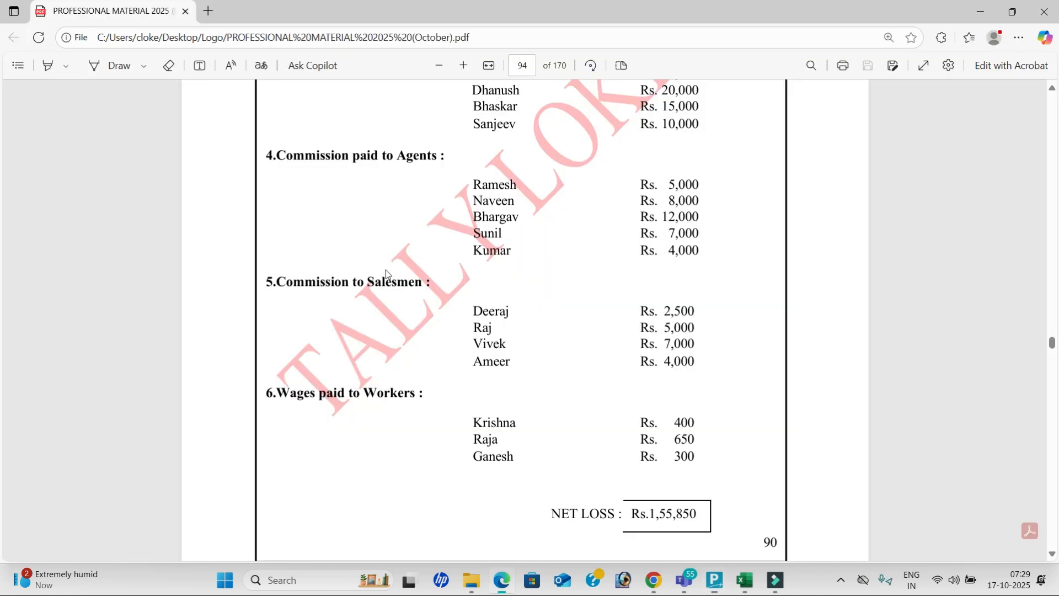
key(alt+Tab)
text(Deeraj)
key(Return)
key(BackSpace)
key(BackSpace)
- Create the second listed salesman's cost centre in the "Salesmen" category, under Primary
text(Ra)
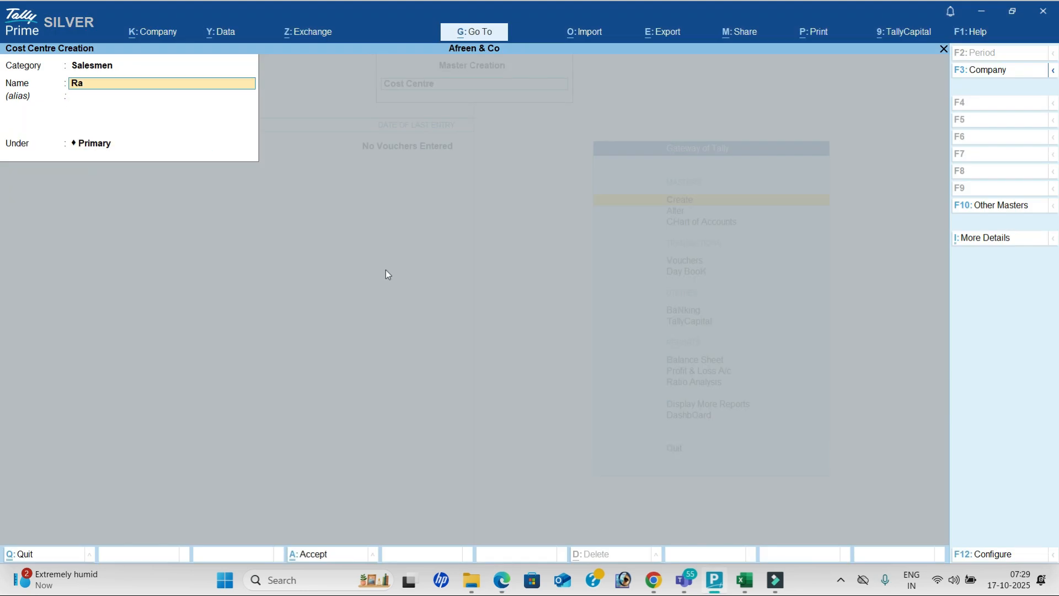
key(Return)
key(Return)
key(Return)
key(Return)
- Create the third listed salesman's cost centre in the "Salesmen" category, under Primary
key(alt+Tab)
key(alt+Tab)
text(Vivek)
key(Return)
key(Return)
key(Return)
key(Return)
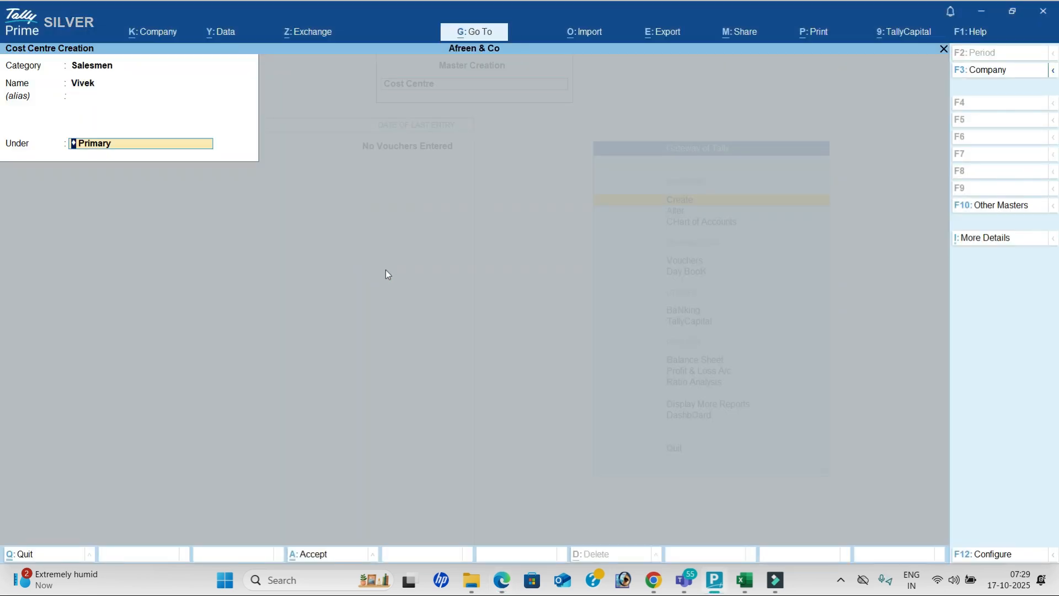
- Create the fourth listed salesman's cost centre in the "Salesmen" category, under Primary
key(alt+Tab)
key(alt+Tab)
text(Ameer)
key(Return)
key(Return)
key(Return)
- Change the category to "Workers" and create the cost centre for the first worker in item 6 of the PDF exercise
key(BackSpace)
key(alt+Tab)
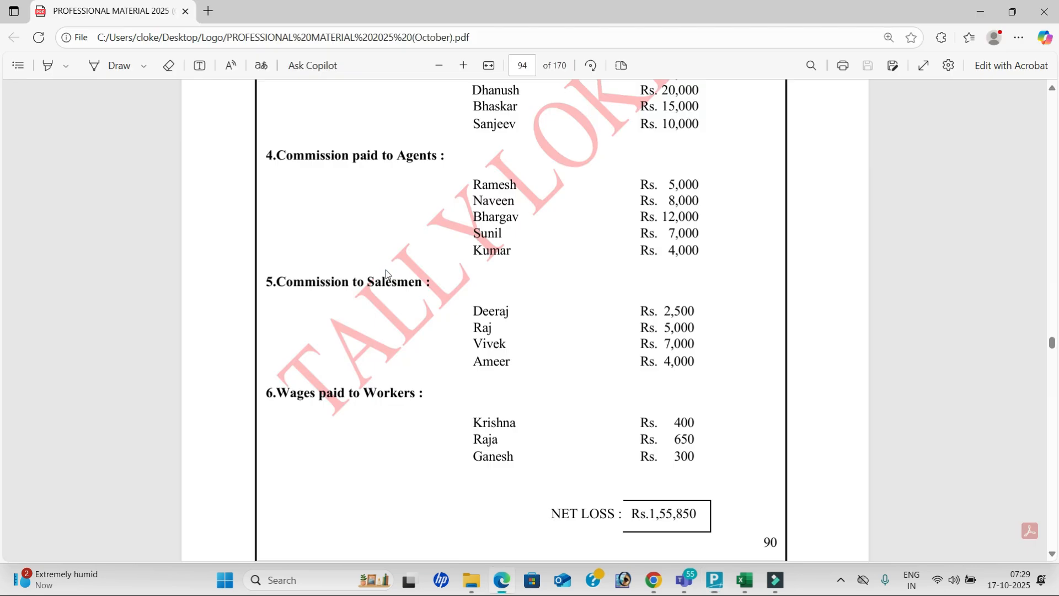
key(alt+Tab)
text(W)
key(Return)
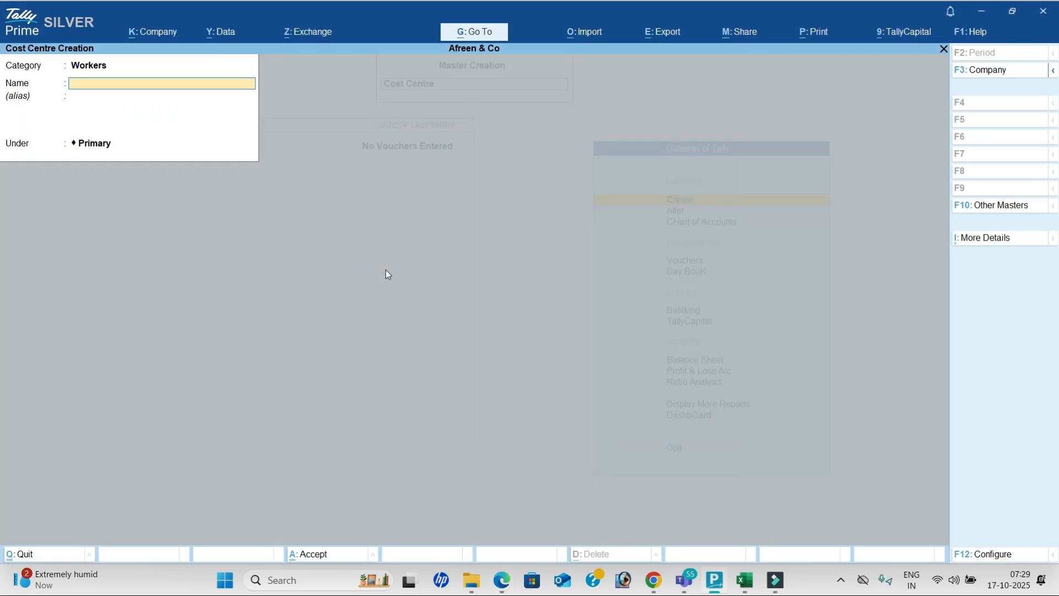
key(alt+Tab)
key(alt+Tab)
text(Krishn)
key(Return)
key(Return)
- Create the cost centre for the second worker in item 6 of the PDF exercise, in the "Workers" category, under Primary
key(alt+Tab)
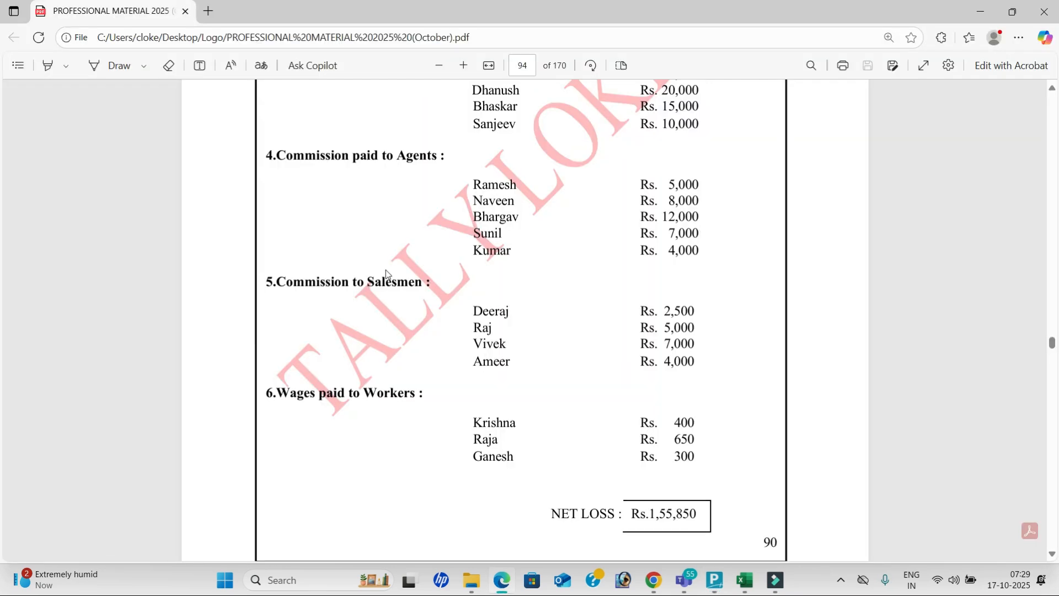
key(alt+Tab)
text(Raj)
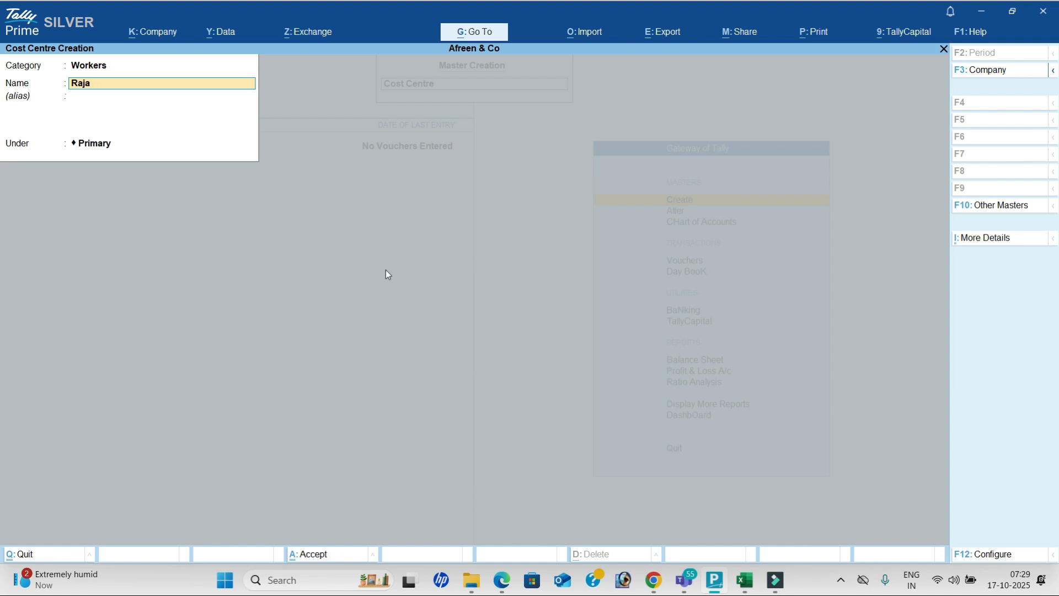
text(a)
key(Return)
key(Return)
key(Return)
- Create the third listed worker's cost centre in the "Workers" category, under Primary, and leave cost centre creation
key(alt+Tab)
key(alt+Tab)
text(G)
key(BackSpace)
text(nesh)
key(Return)
key(Return)
key(Return)
key(Return)
key(Escape)
key(y)
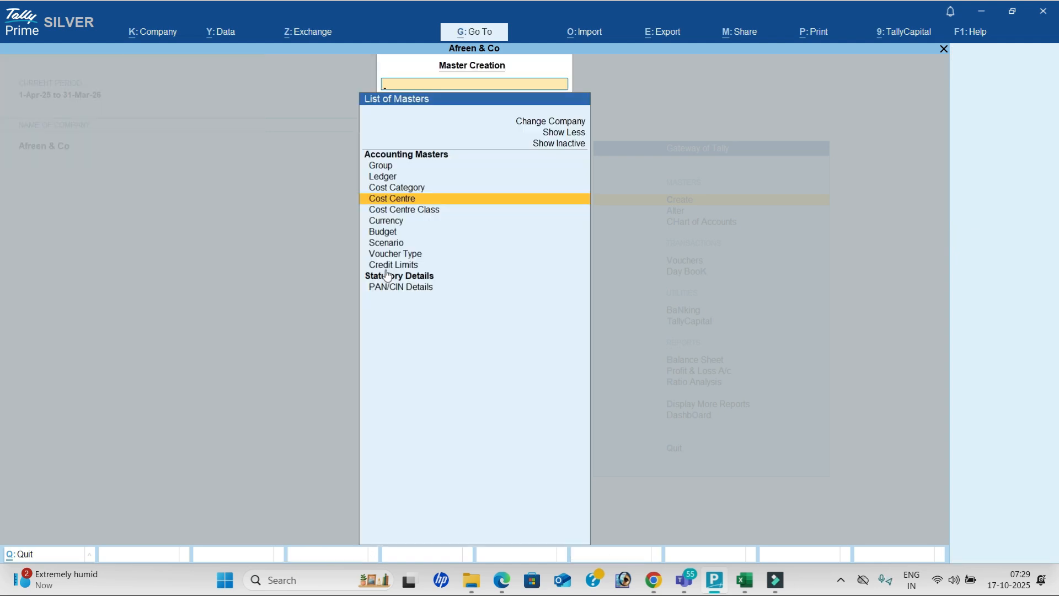
- Open voucher entry from the Gateway of Tally and switch the voucher type to Receipt
key(Escape)
key(Down)
key(Down)
key(Down)
key(Down)
key(Up)
key(Return)
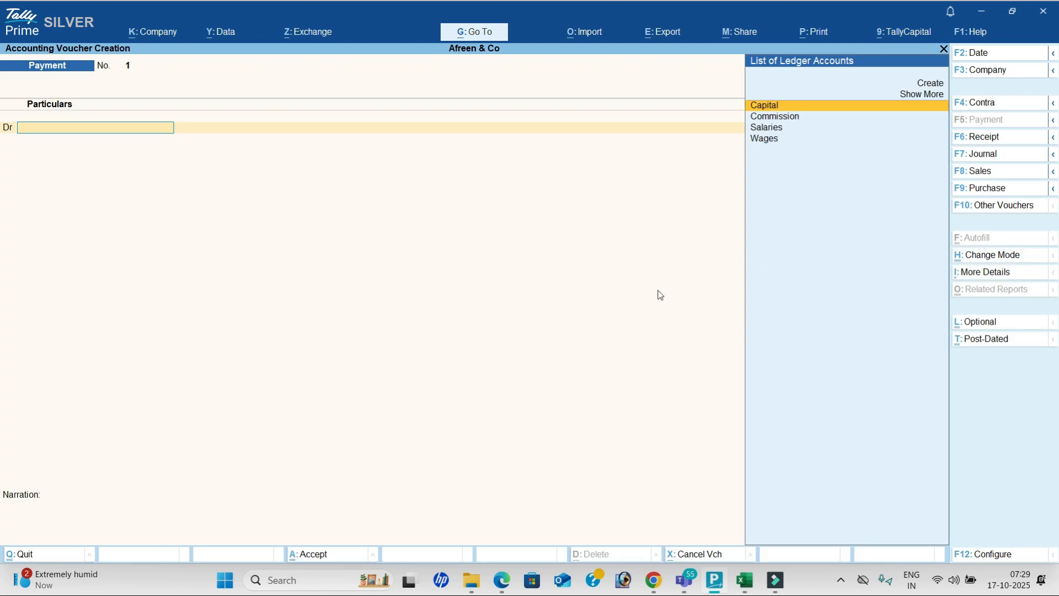
click(992, 138)
- Credit the Capital ledger with the 10,00,000 given in item 1 of the PDF exercise in the receipt voucher
key(alt+Tab)
scroll(689, 204, up, 5)
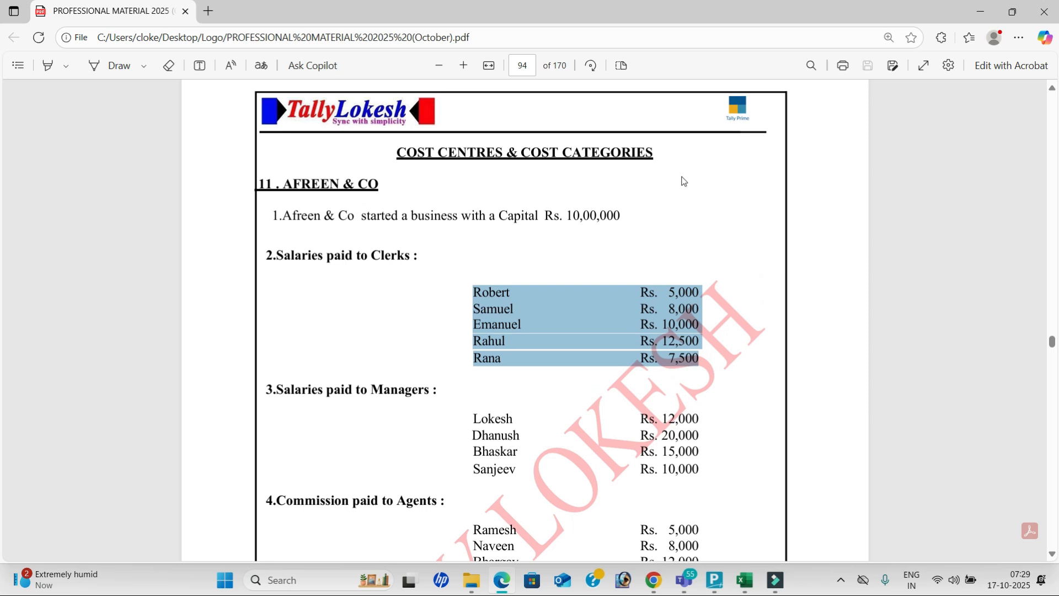
key(alt+Tab)
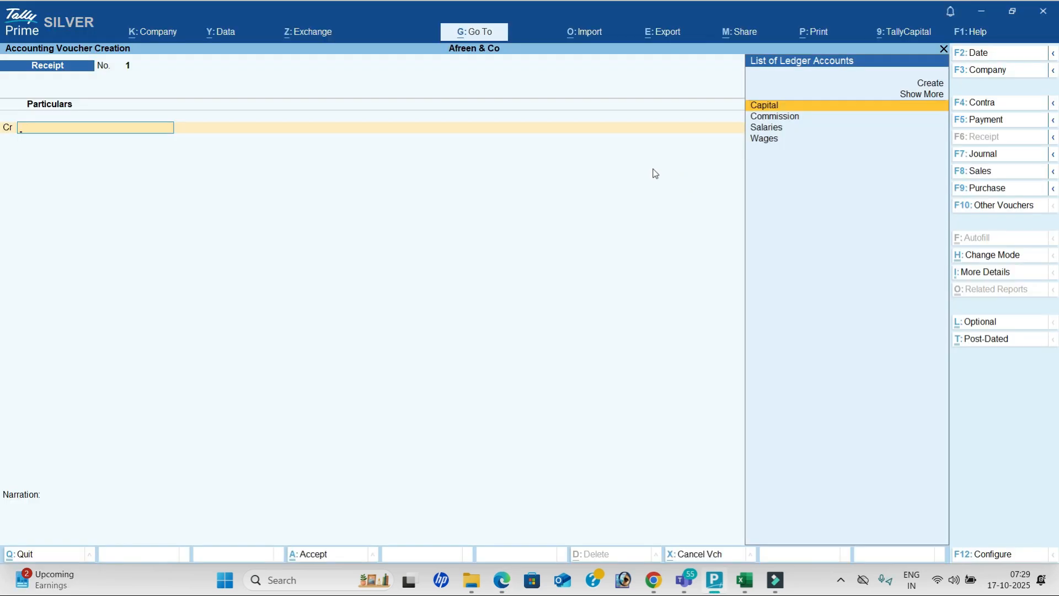
key(Return)
key(alt+Tab)
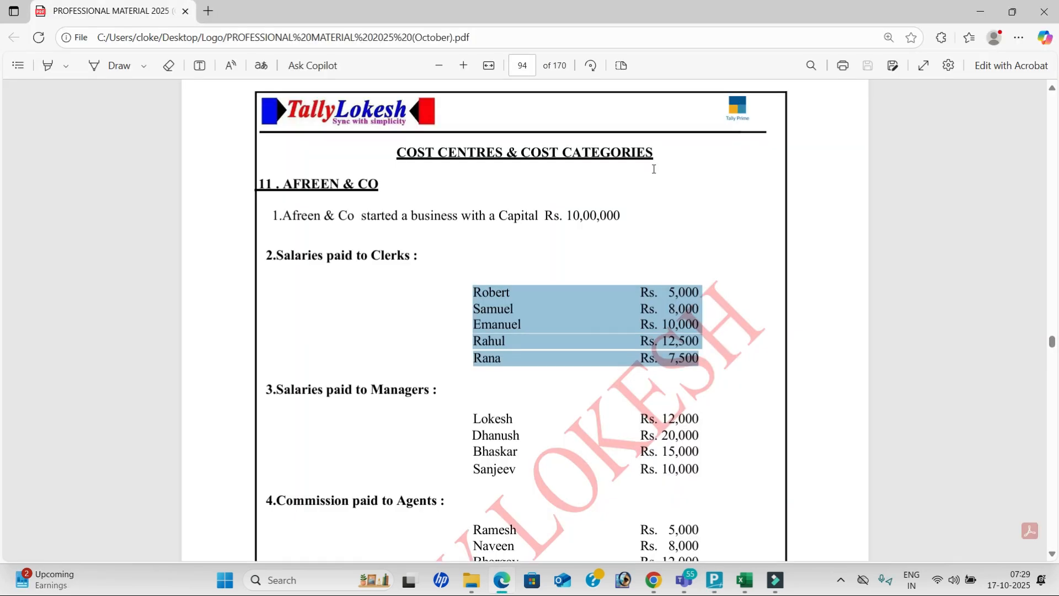
key(alt+Tab)
text(100000)
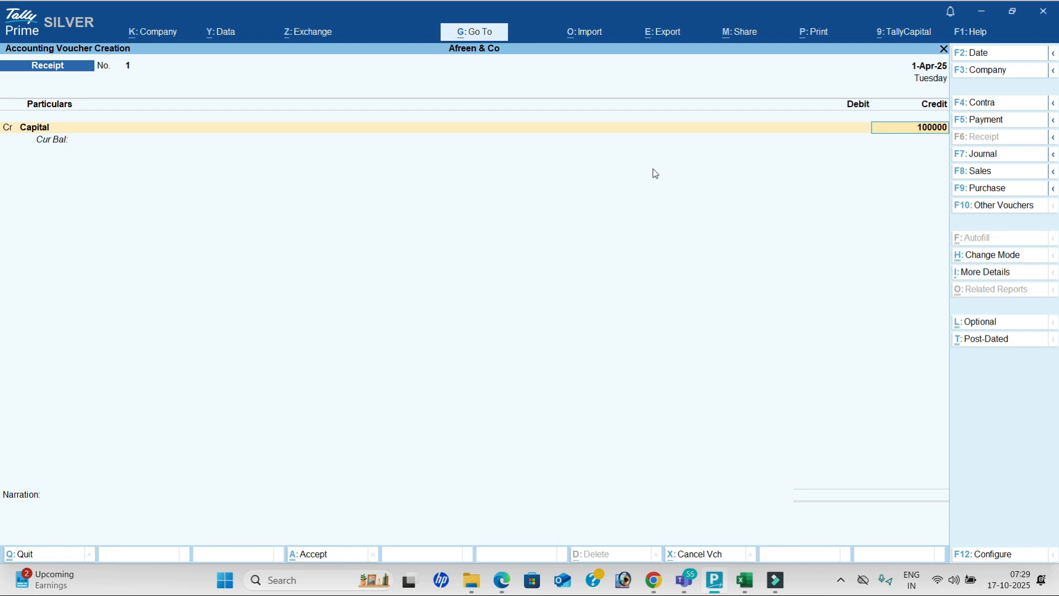
key(Return)
- Debit the Cash ledger with 10,00,000 and save the capital receipt voucher without a narration
key(Down)
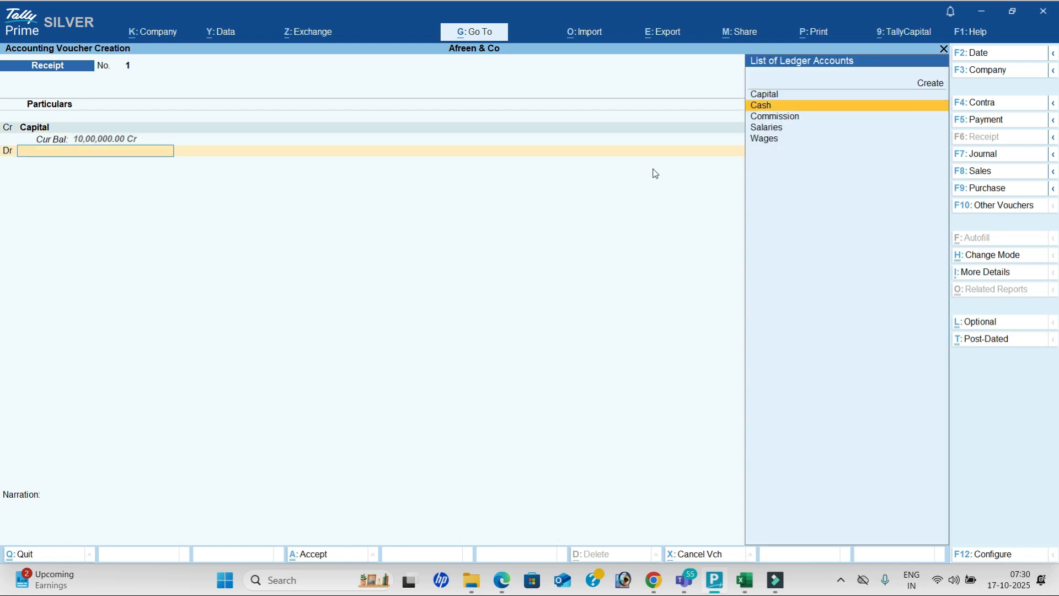
key(Return)
key(Return)
key(Return)
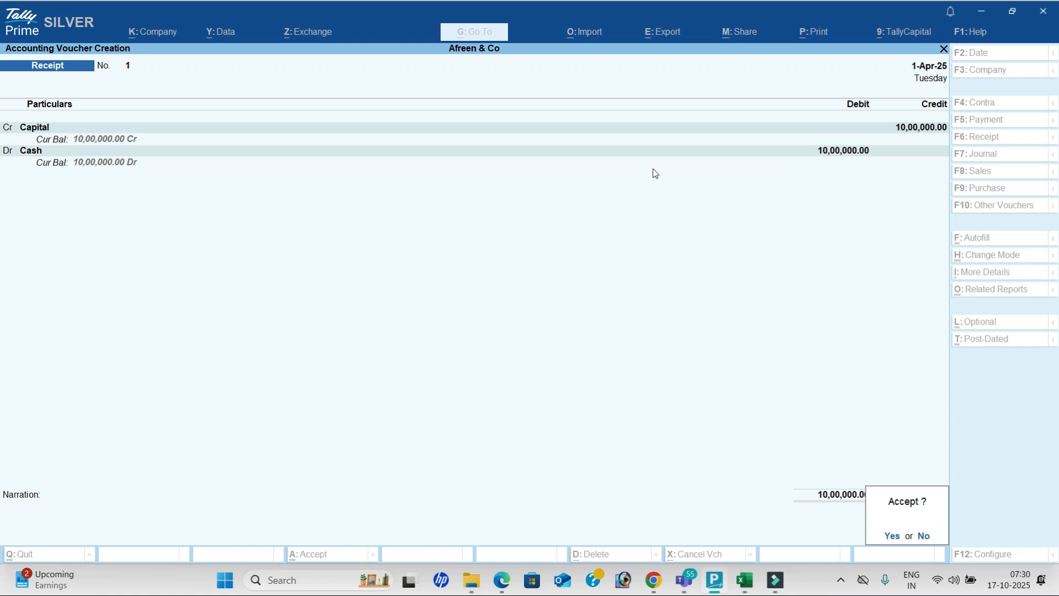
key(Return)
- Start a Payment voucher and debit the Salaries ledger for item 2 of the PDF exercise
click(992, 120)
text(Sa)
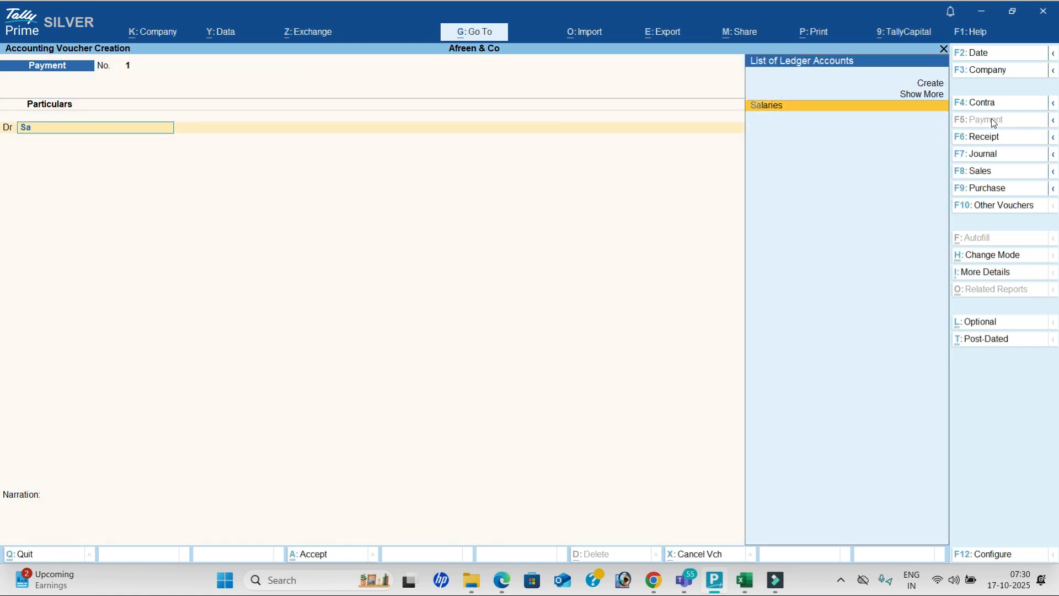
key(Return)
key(alt+Tab)
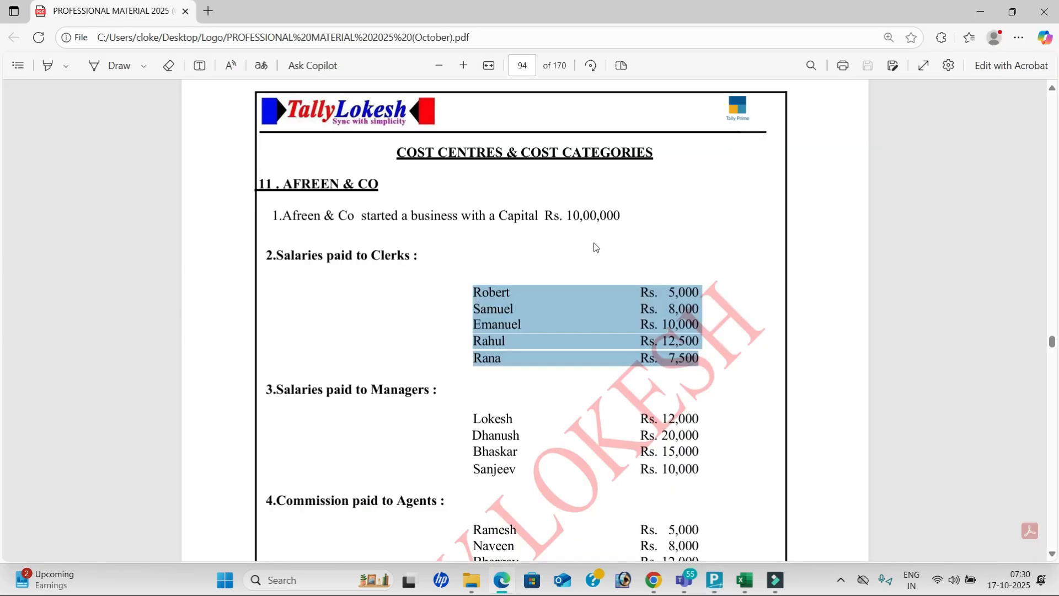
click(571, 278)
key(alt+Tab)
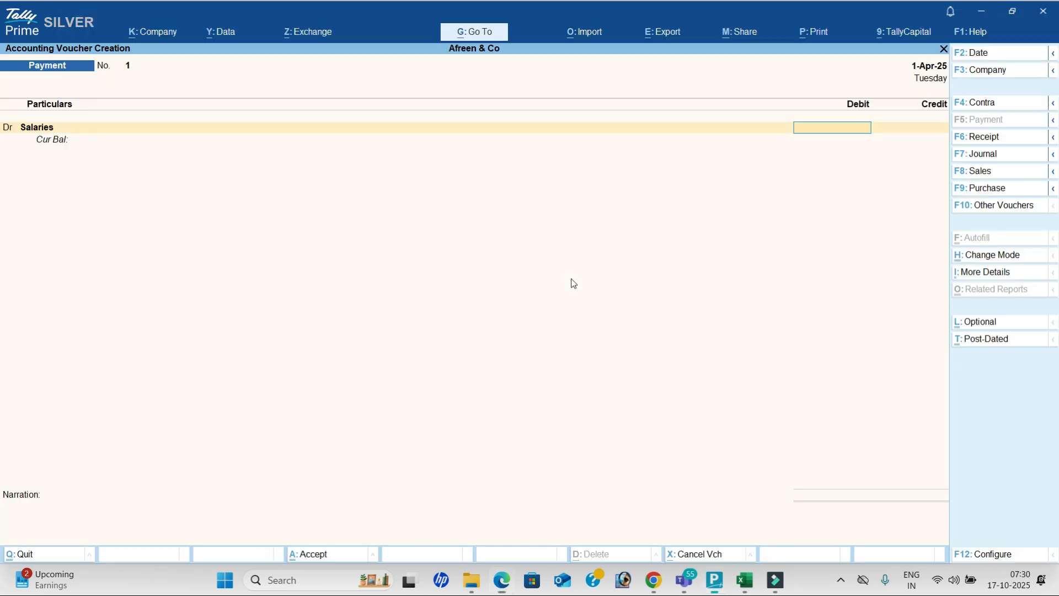
- Add up the clerks' salaries from the PDF in Tally's calculator as 5000+8000+10000+12500+7500
key(ctrl+n)
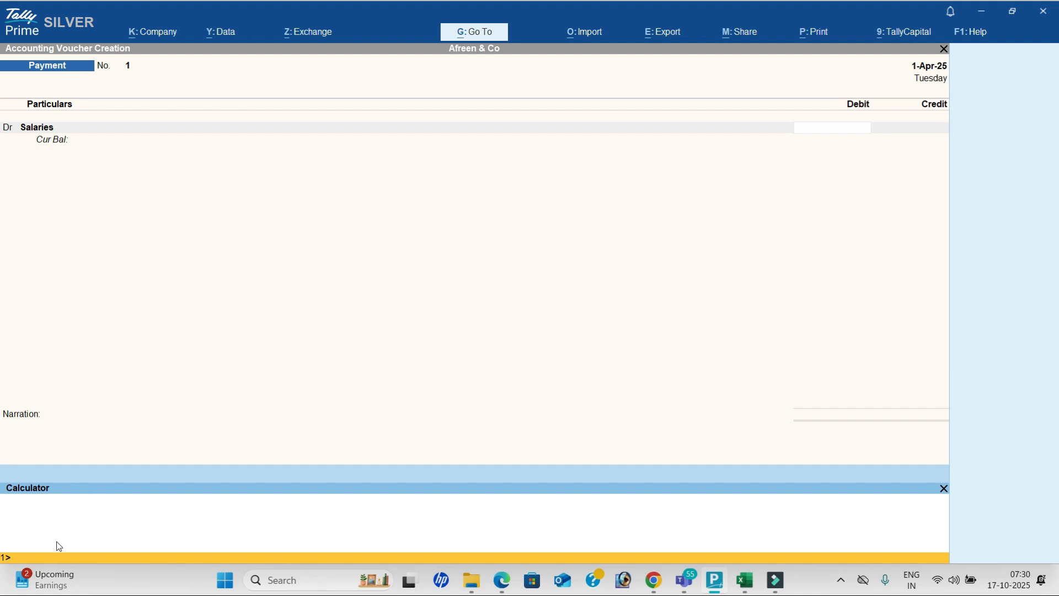
key(alt+Tab)
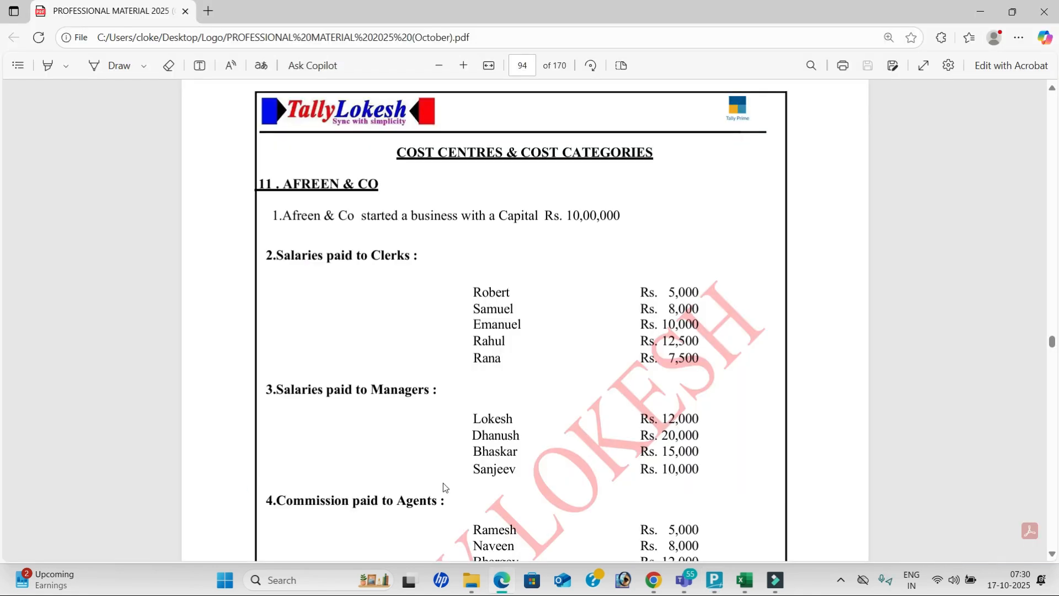
key(alt+Tab)
text(5000+8000+)
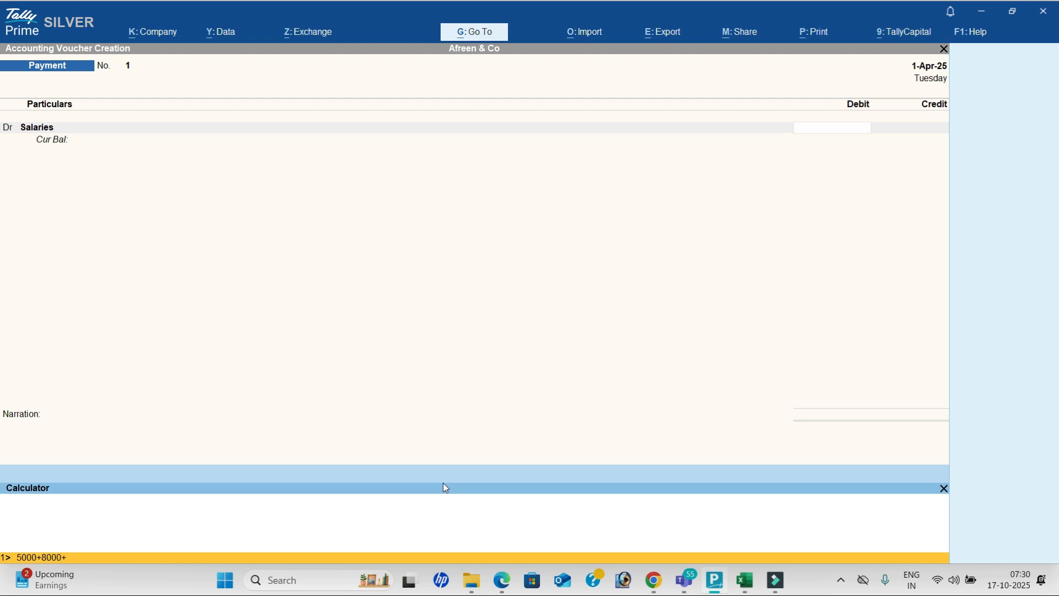
key(alt+Tab)
key(alt+Tab)
text(000+10000+12500+)
key(alt+Tab)
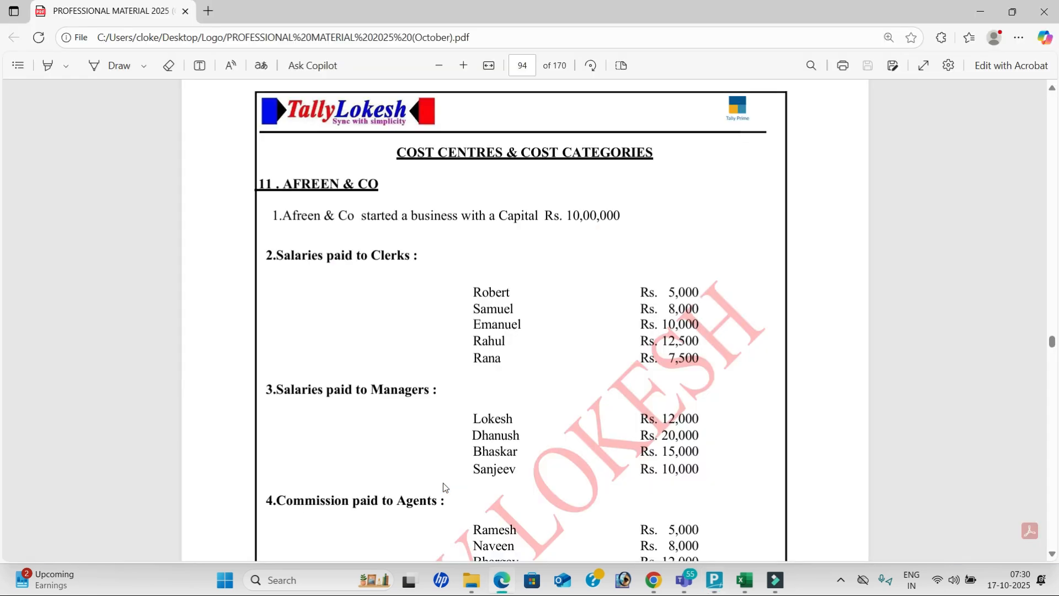
key(alt+Tab)
text(75)
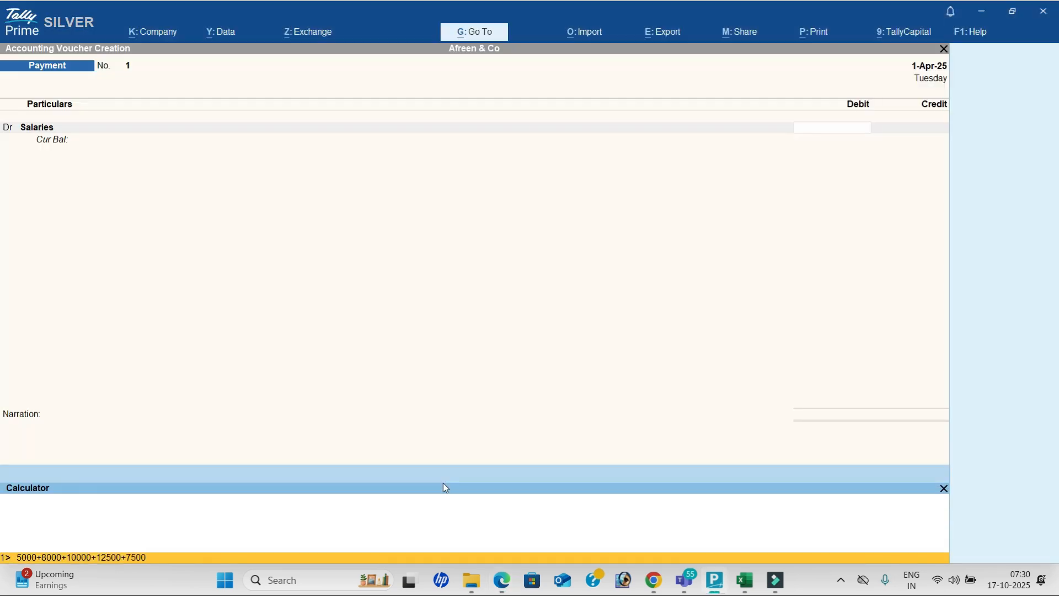
key(Return)
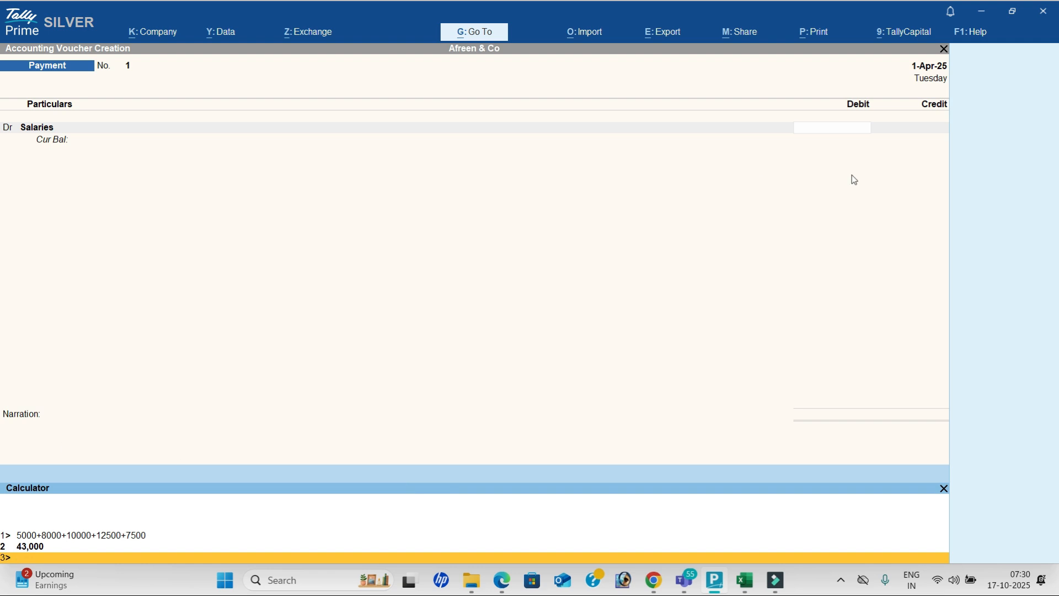
- Set the Salaries debit amount to 43,000 in the payment voucher
click(838, 131)
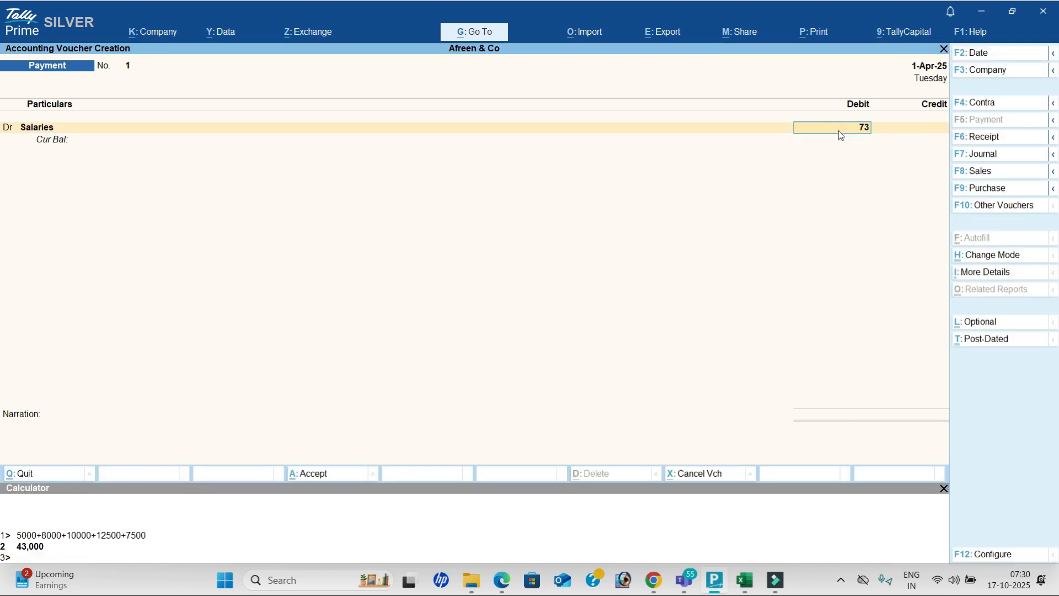
text(43000)
key(Return)
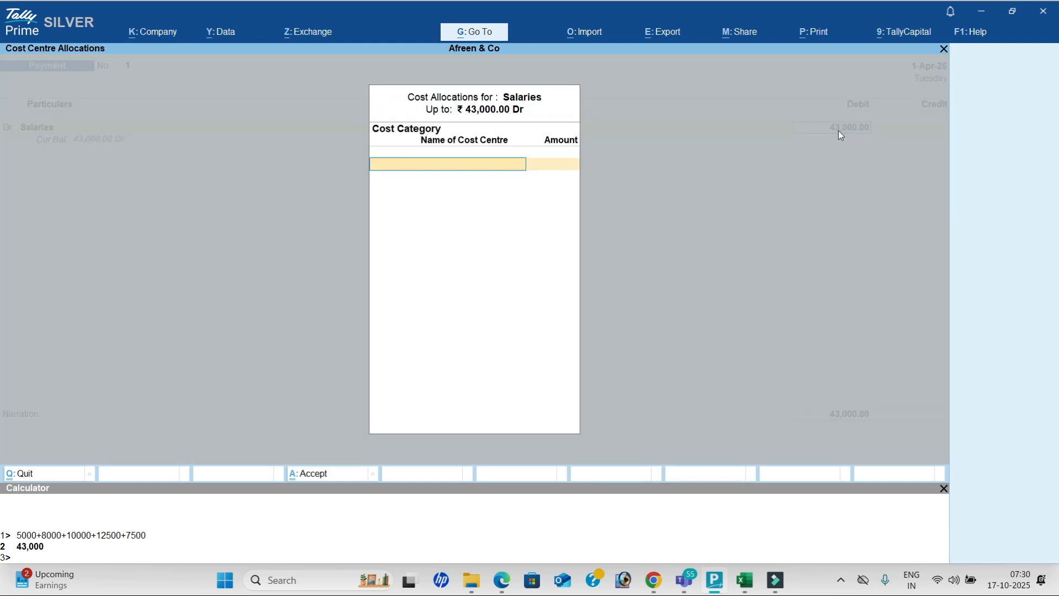
- Choose the "Clerks" cost category for the Salaries allocation and allocate 5,000 to the first listed clerk
text(c)
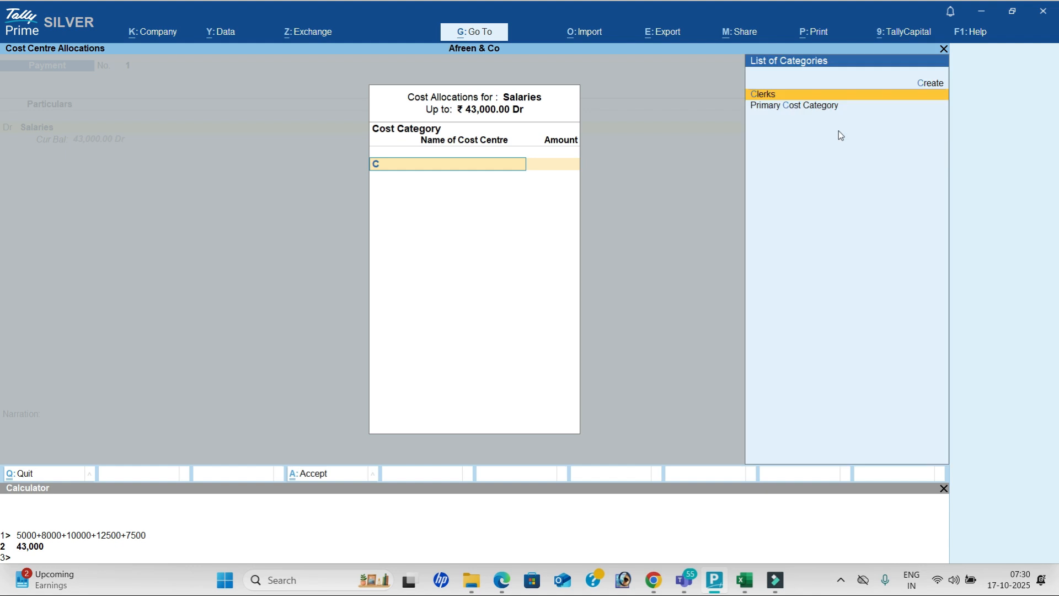
key(Return)
key(alt+Tab)
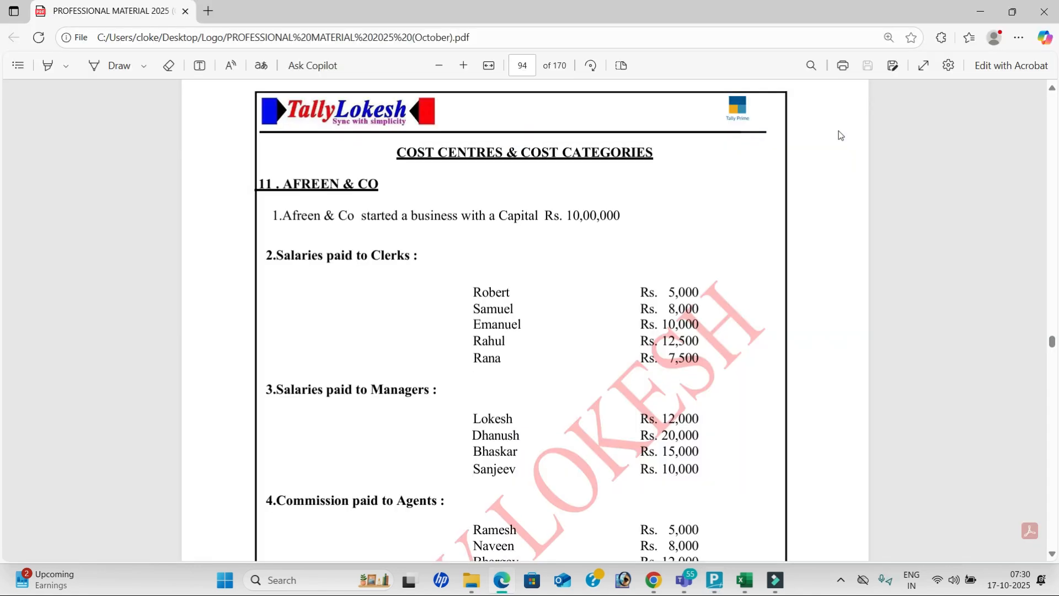
key(alt+Tab)
text(r)
key(Down)
key(Down)
key(Return)
key(alt+Tab)
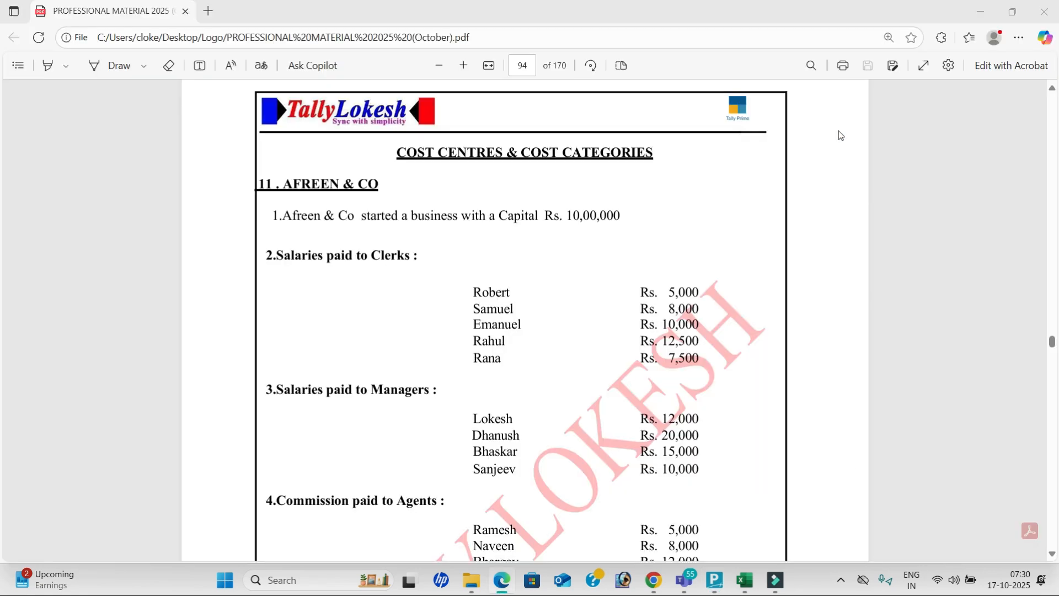
key(alt+Tab)
text(5000)
key(Return)
- Allocate 8,000 of the Salaries amount to the second listed clerk
key(alt+Tab)
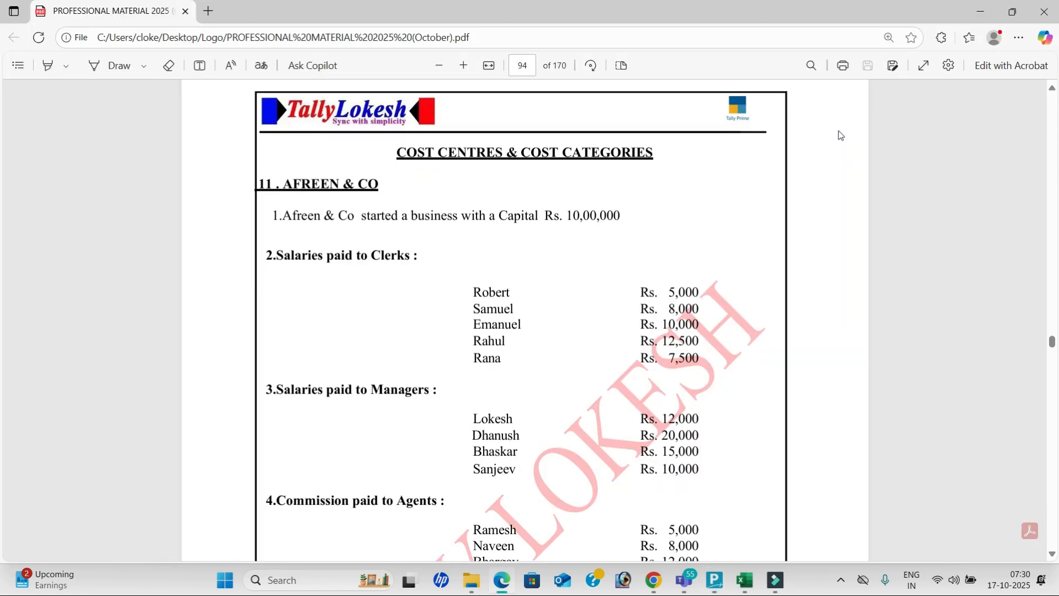
key(alt+Tab)
text(S)
key(Return)
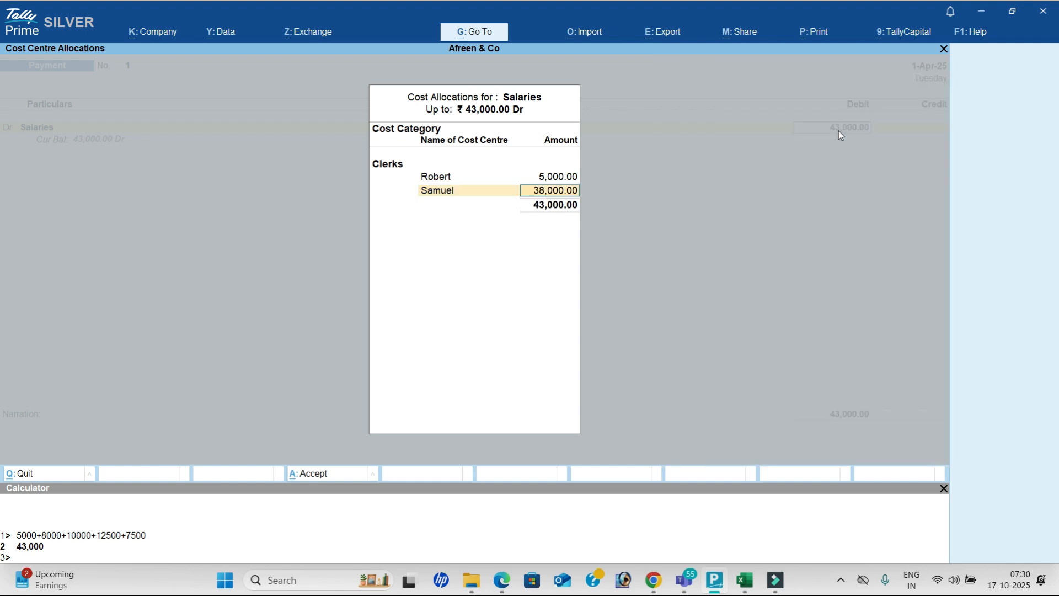
key(alt+Tab)
key(alt+Tab)
text(8000)
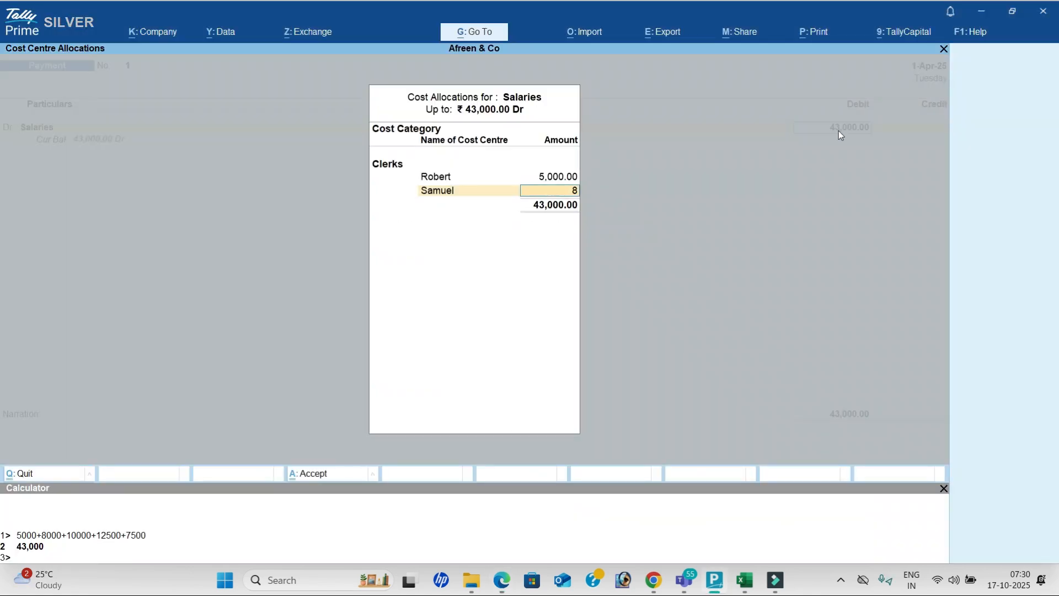
key(Return)
- Allocate 10,000 of the Salaries amount to the third listed clerk
key(alt+Tab)
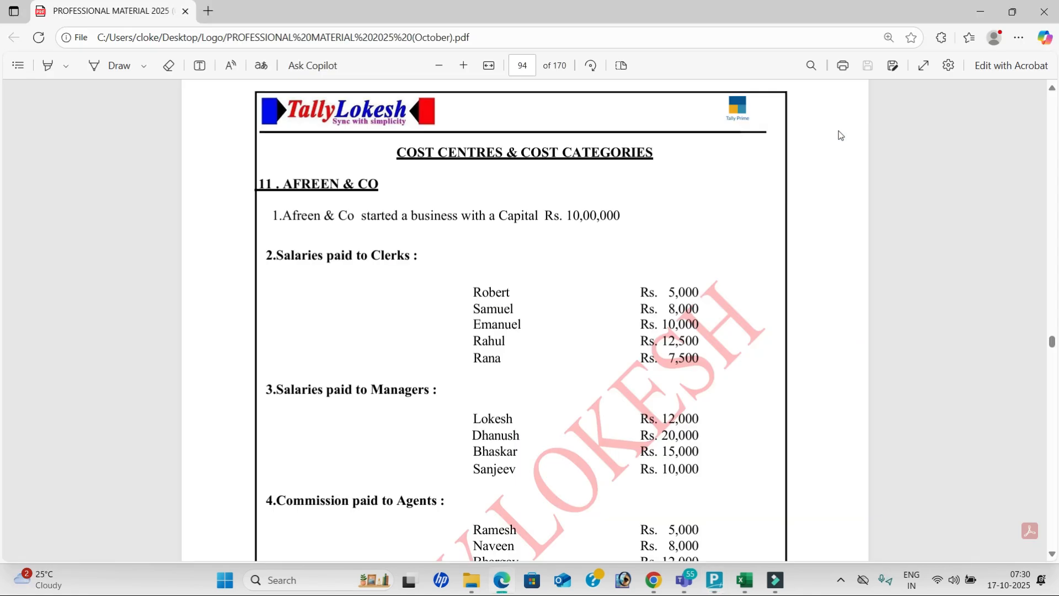
key(alt+Tab)
text(Em)
key(Return)
key(alt+Tab)
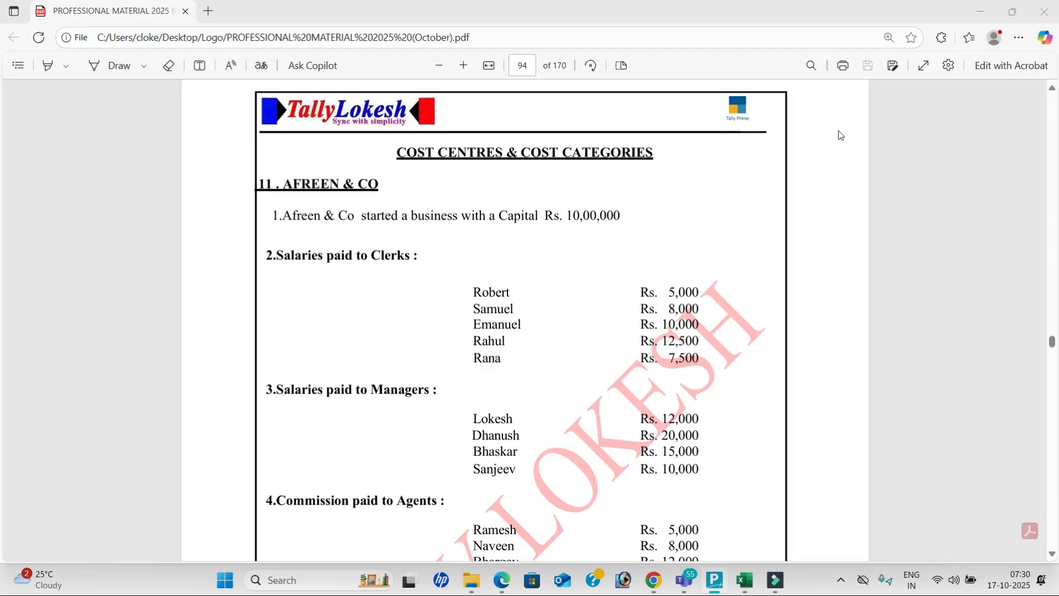
key(alt+Tab)
text(10000)
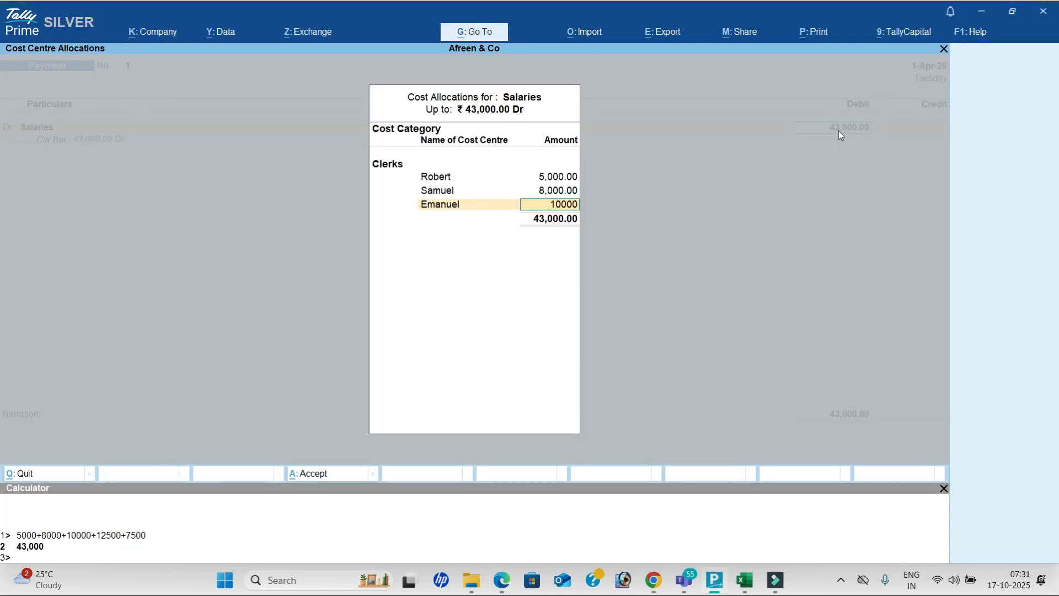
key(Return)
- Allocate 12,500 of the Salaries amount to the fourth listed clerk
key(alt+Tab)
key(alt+Tab)
text(Ra)
key(Return)
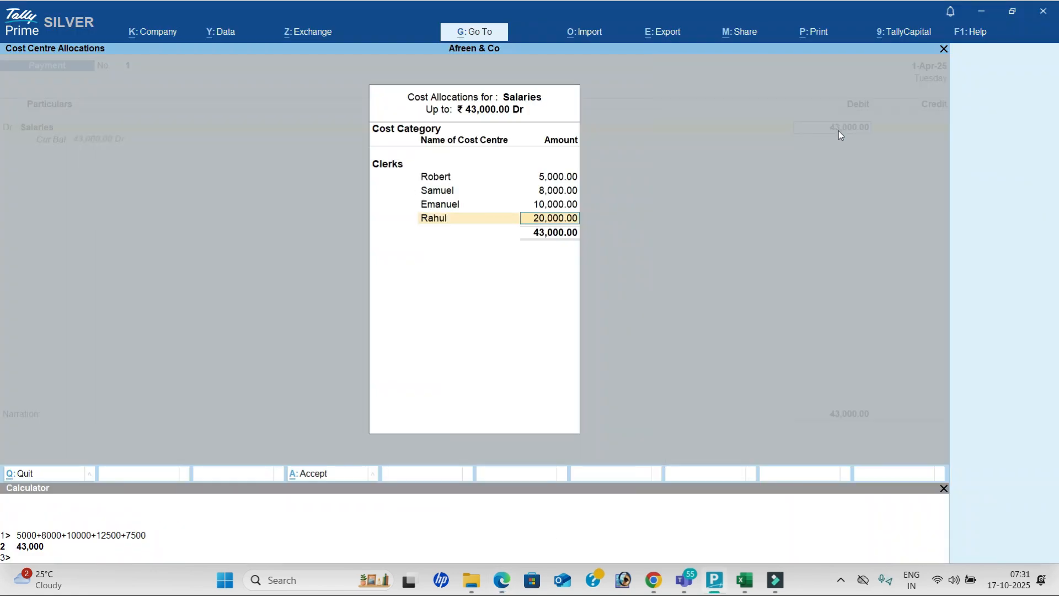
key(alt+Tab)
key(alt+Tab)
text(12500)
key(Return)
- Allocate the remaining 7,500 to the fifth listed clerk and finish the Salaries cost allocation
key(alt+Tab)
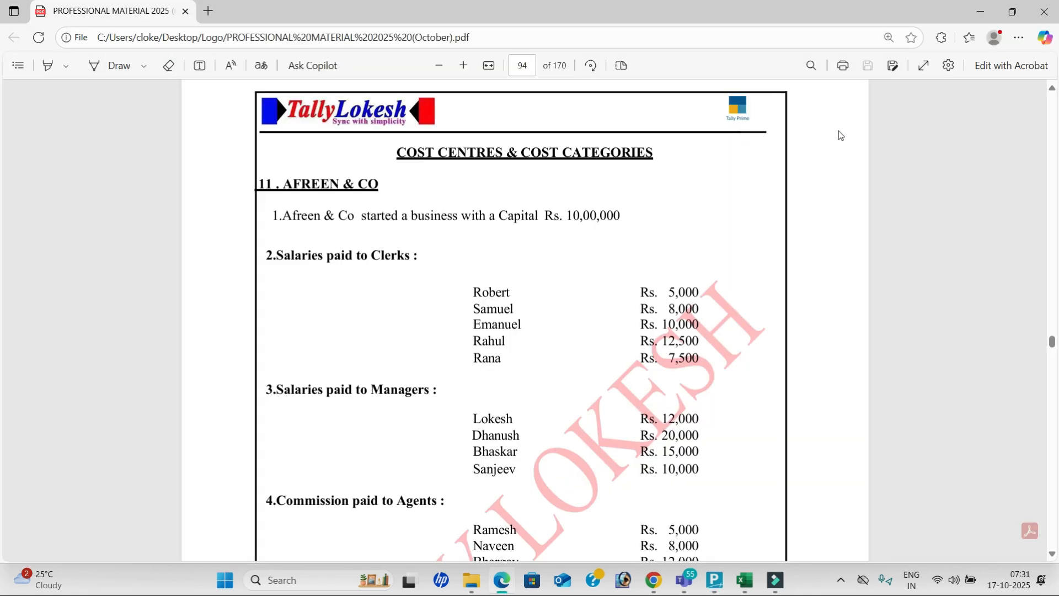
key(alt+Tab)
text(Ra)
key(Down)
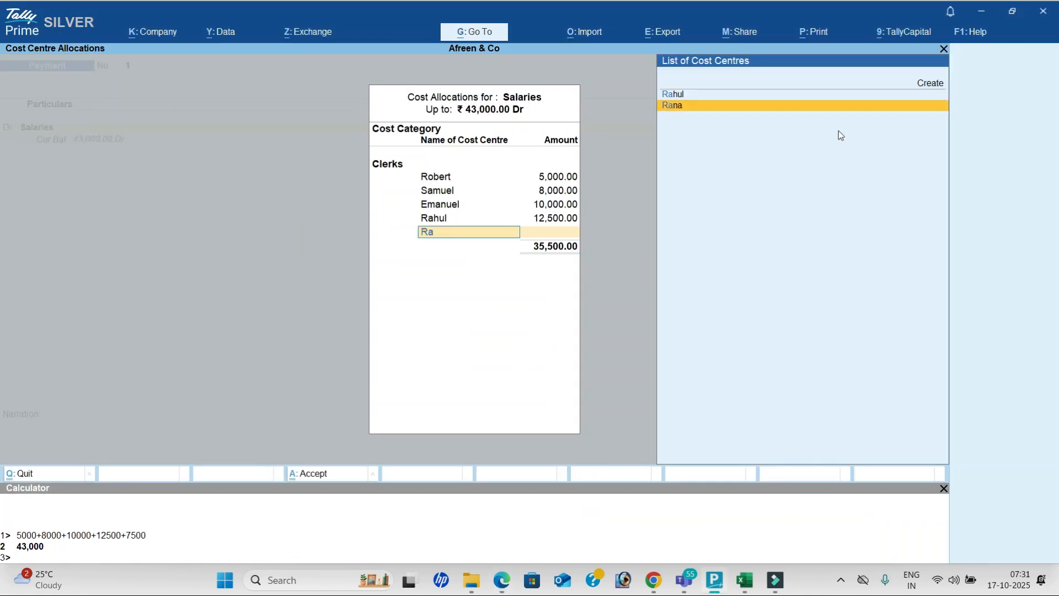
key(Return)
key(Return)
key(Return)
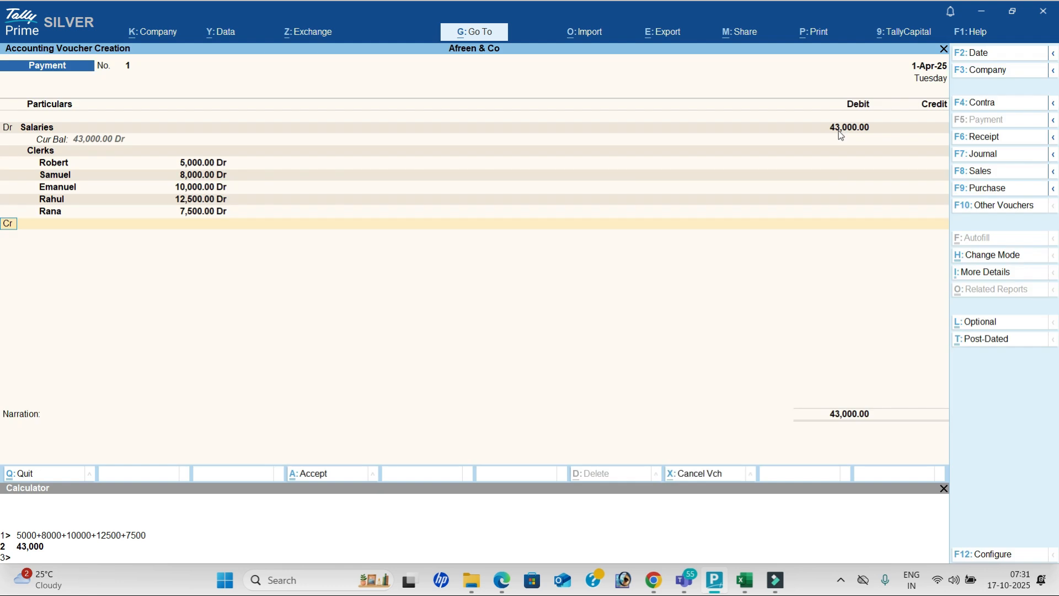
- Credit Cash with 43,000 and save the clerks' salary payment voucher
key(Down)
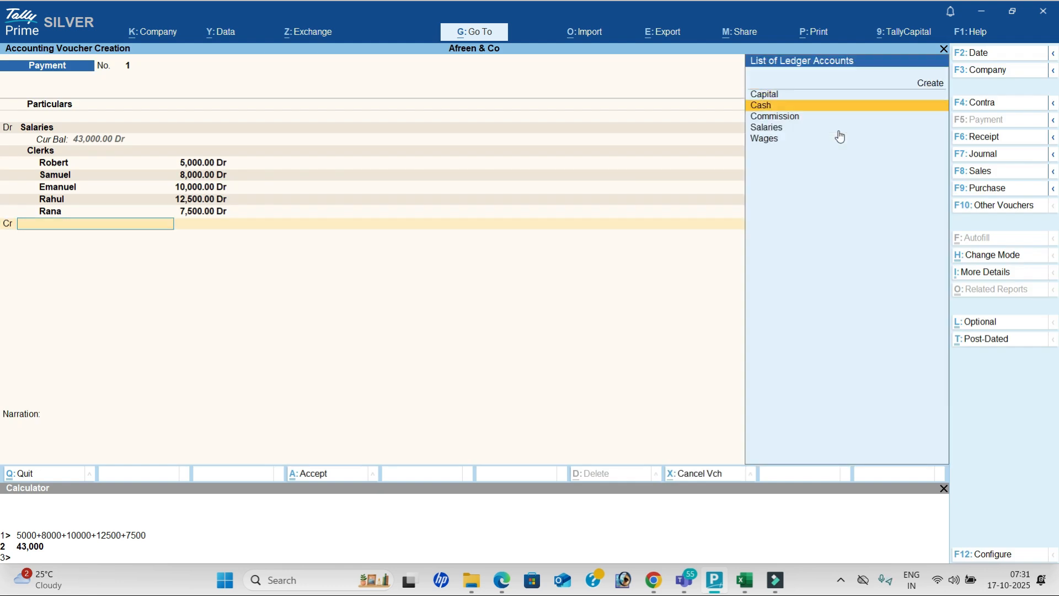
key(Return)
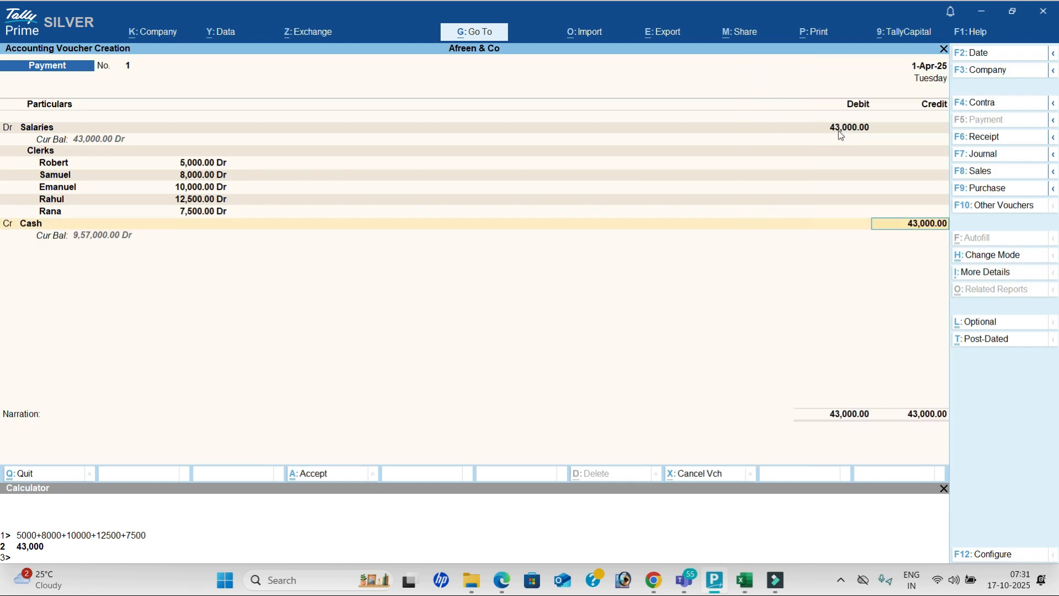
key(Return)
key(Return)
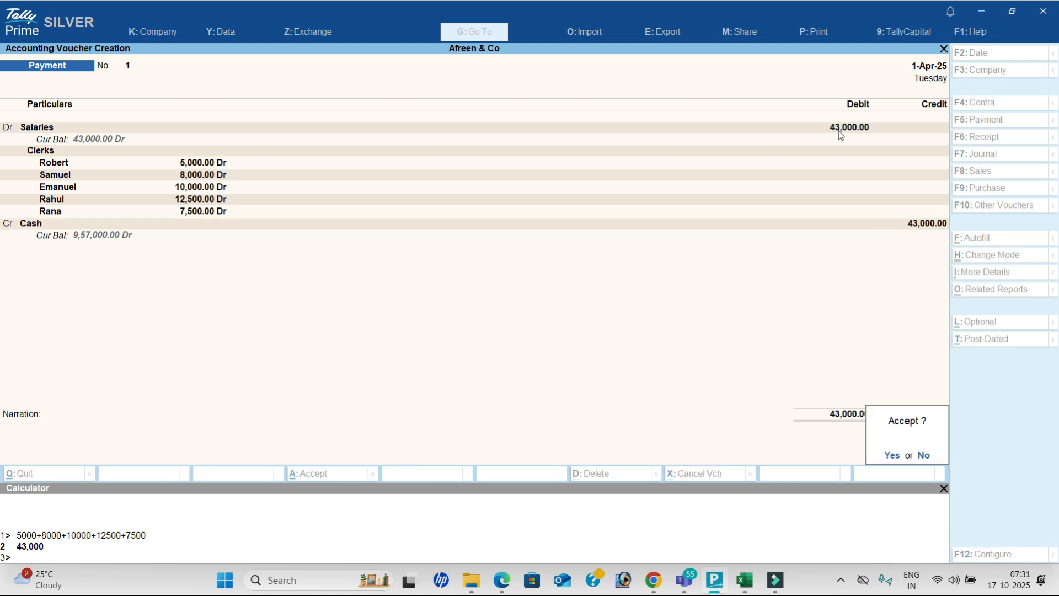
key(Return)
- Choose Salaries as the debit ledger in payment voucher 2 and consult the managers' salaries in the PDF exercise
text(Sa)
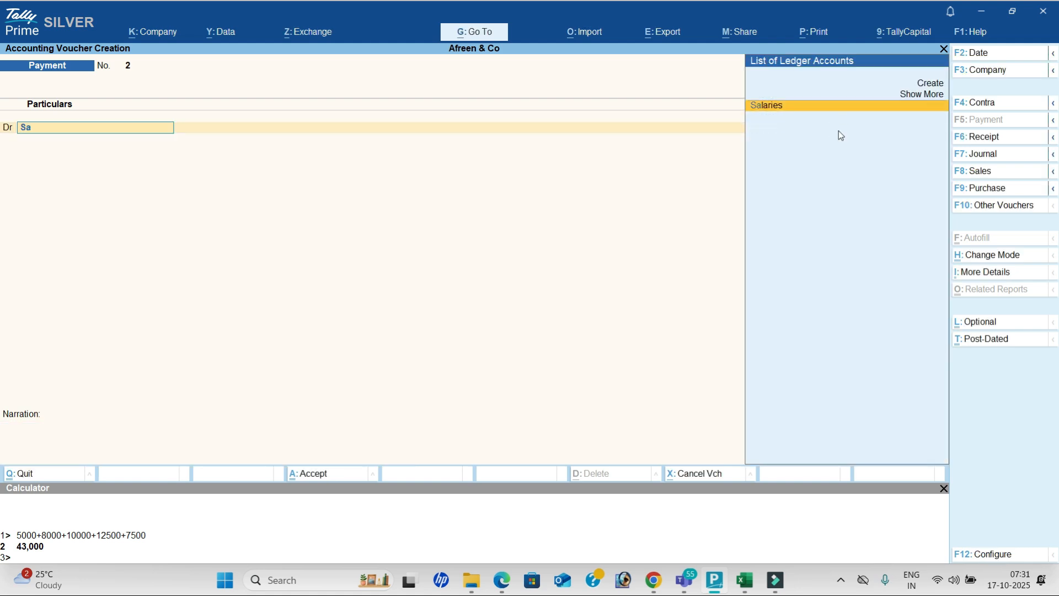
key(Return)
key(alt+Tab)
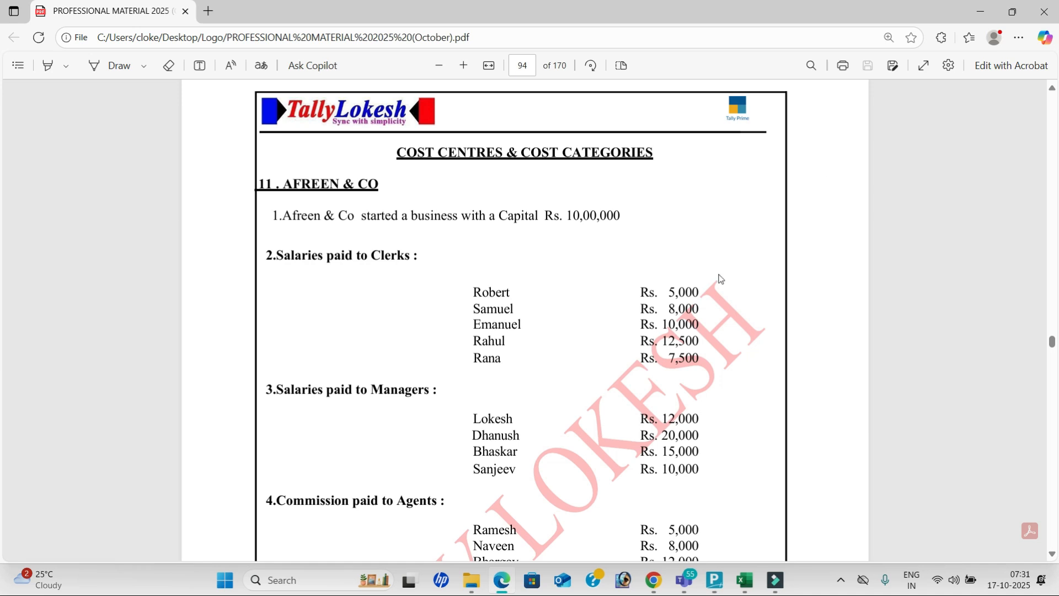
scroll(590, 328, down, 3)
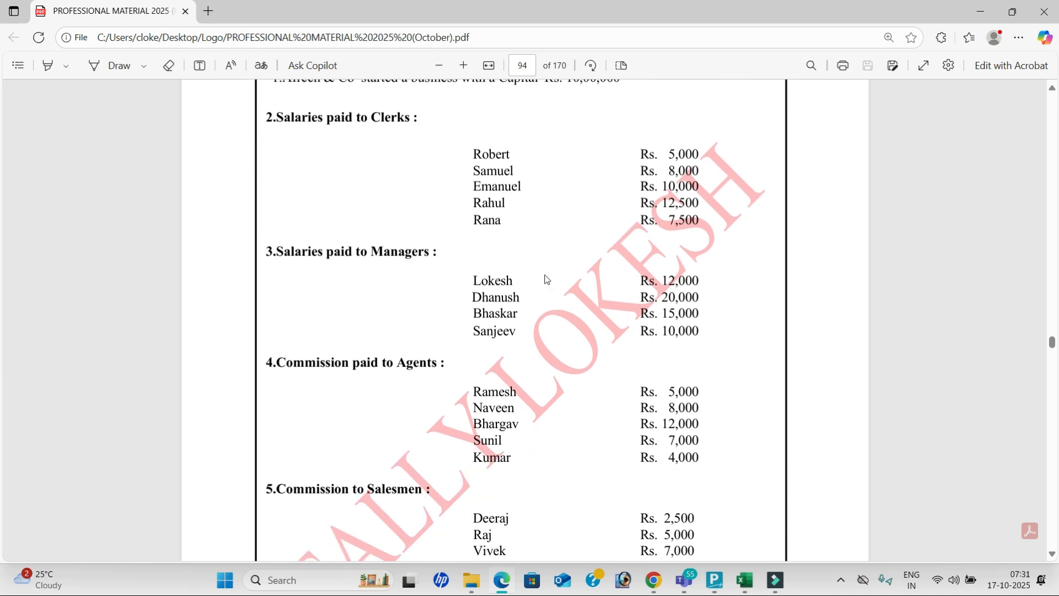
scroll(544, 276, down, 2)
key(alt+Tab)
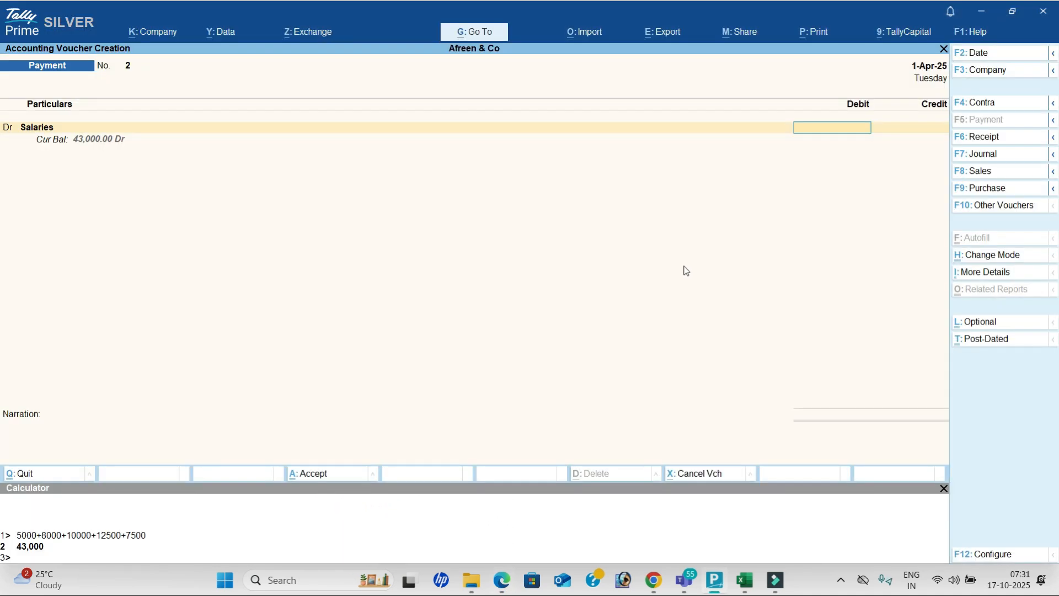
- Add up the managers' salaries from the PDF in the calculator as 12000+20000+15000+10000
click(35, 558)
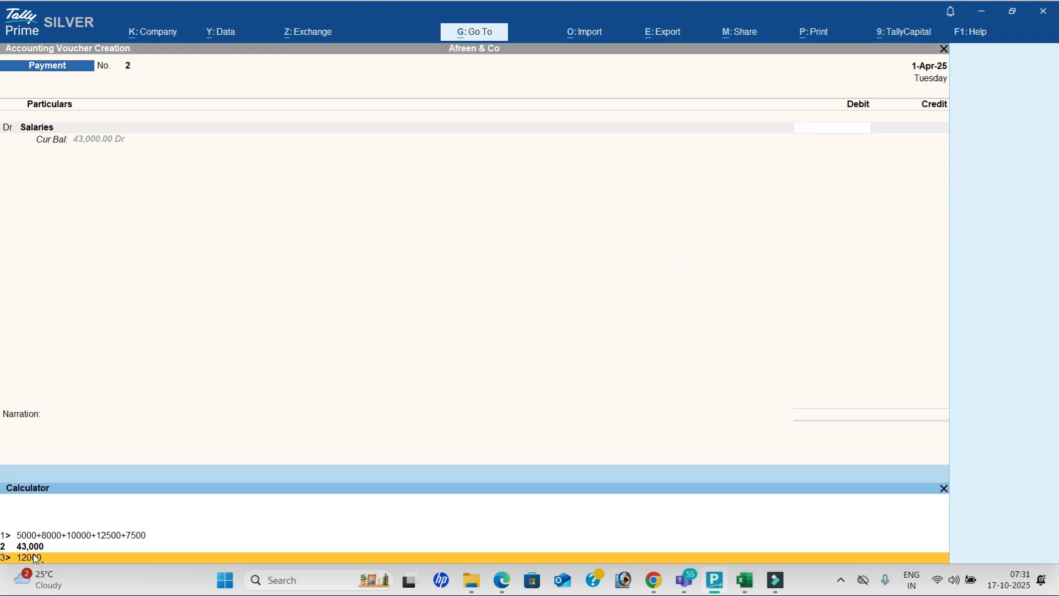
key(alt+Tab)
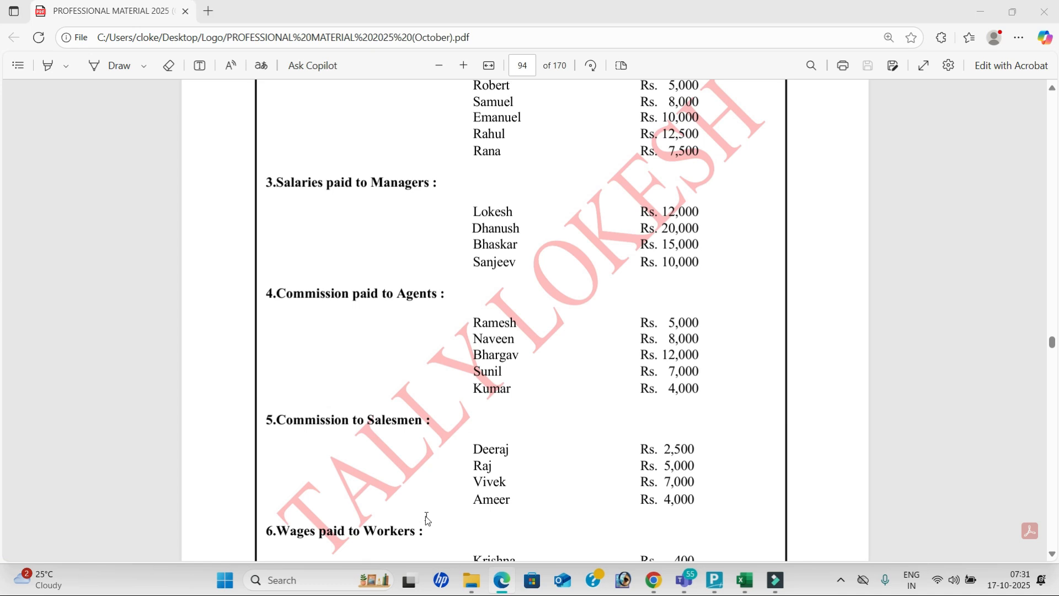
key(alt+Tab)
text(20000+)
key(alt+Tab)
key(alt+Tab)
text(15000)
key(alt+Tab)
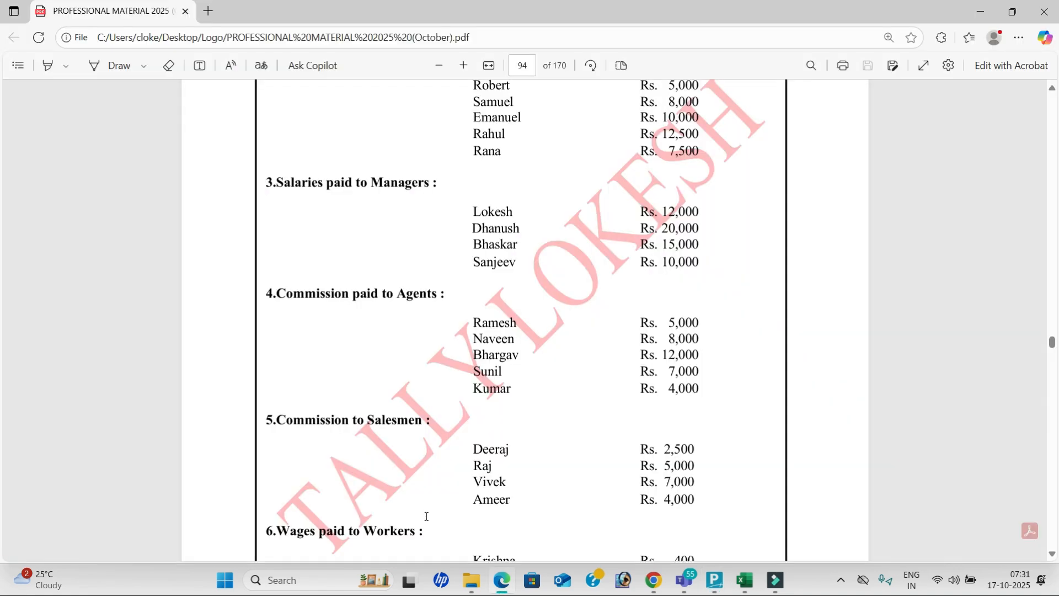
key(alt+Tab)
text(+10000)
key(Return)
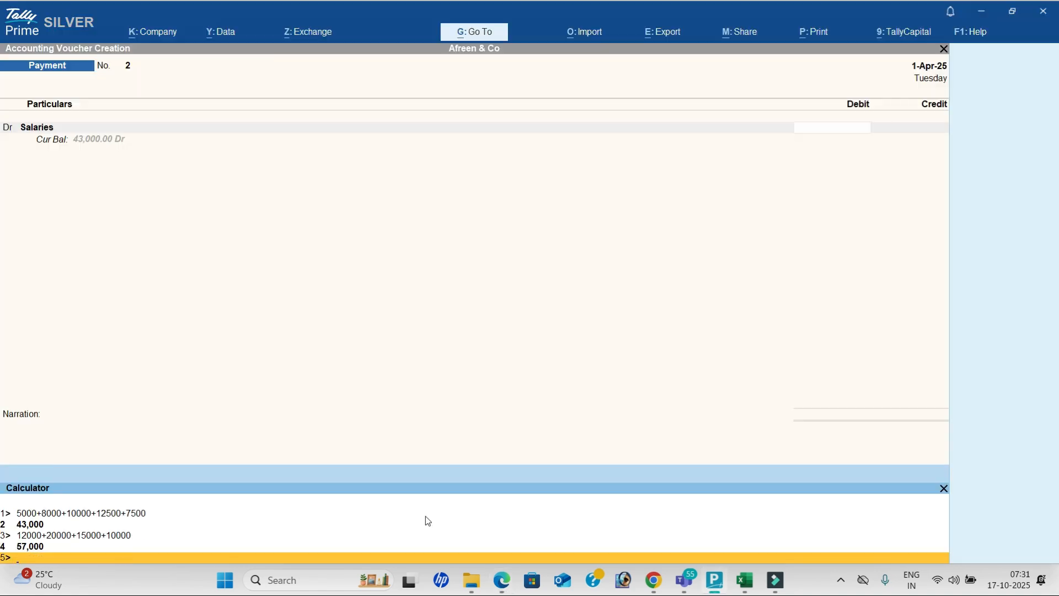
- Enter 57,000 as the Salaries debit amount of payment voucher 2
click(860, 129)
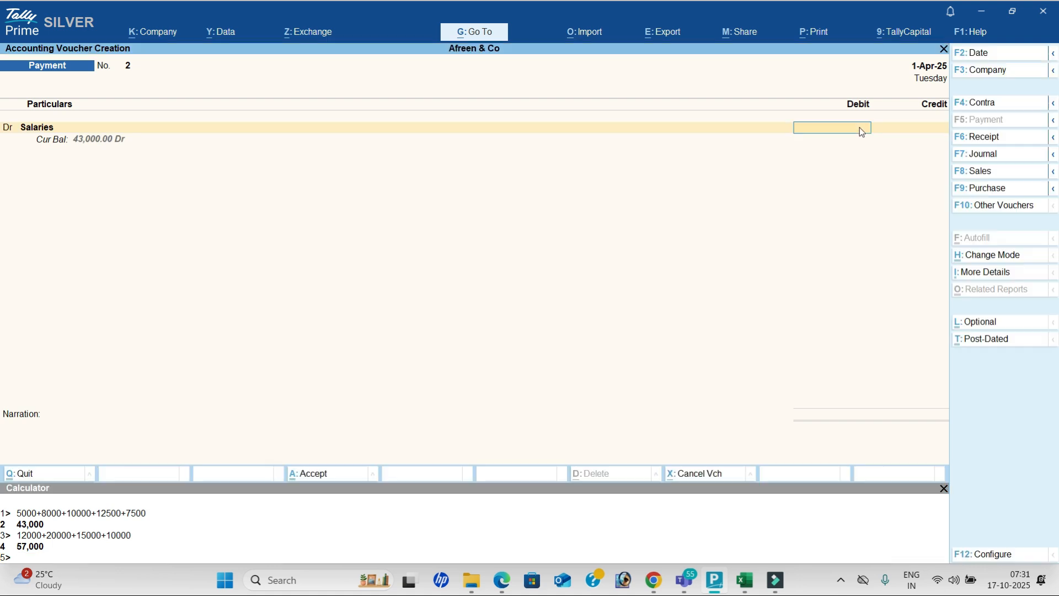
text(57000)
key(Return)
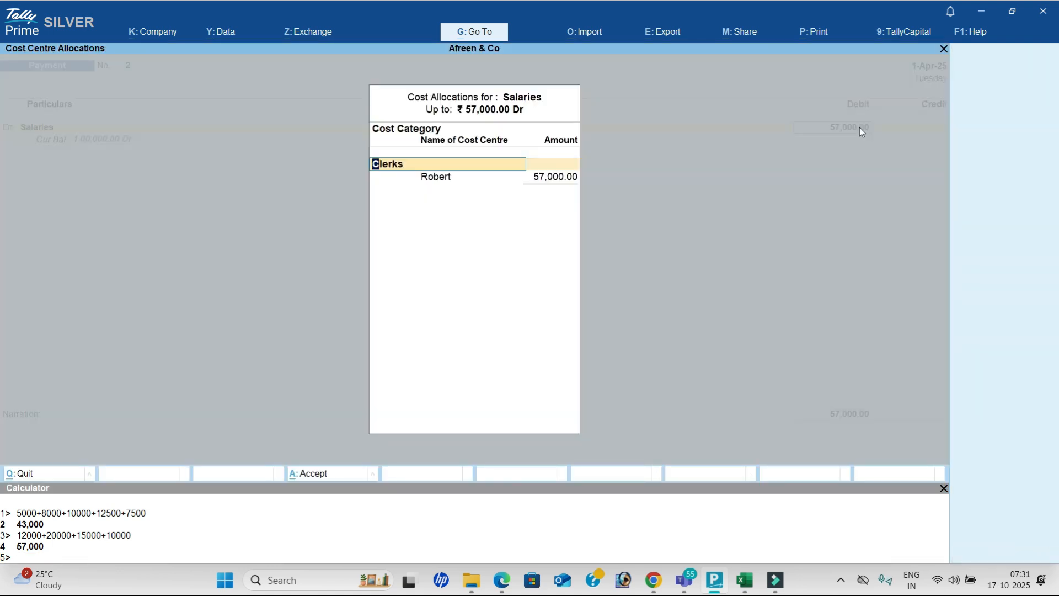
- Choose the Managers cost category for Salaries and allocate 12,000 to the first listed manager in the PDF
text(ma)
key(Return)
key(alt+Tab)
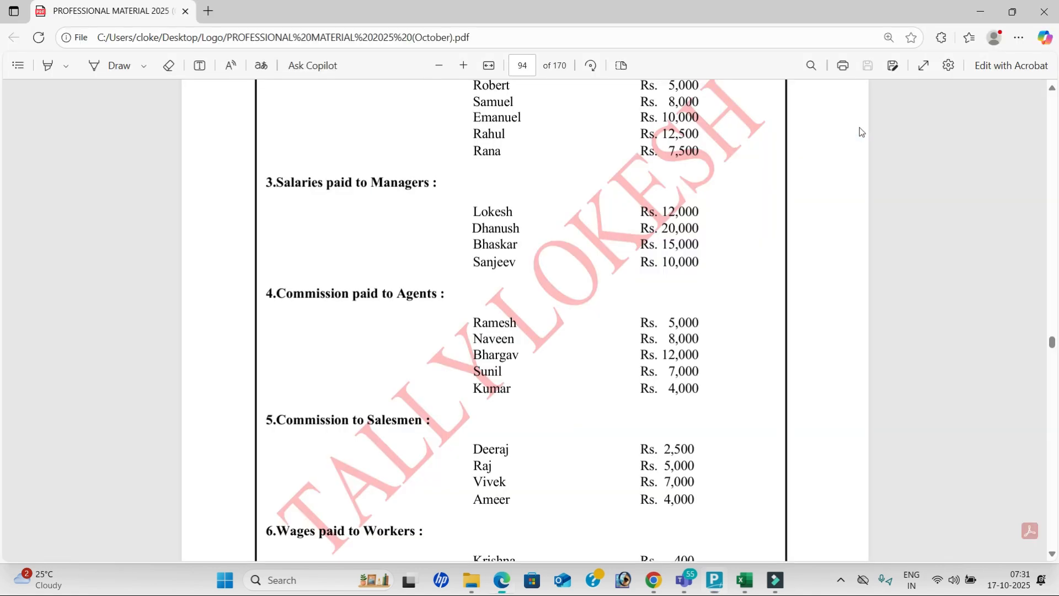
key(alt+Tab)
text(lo)
key(Return)
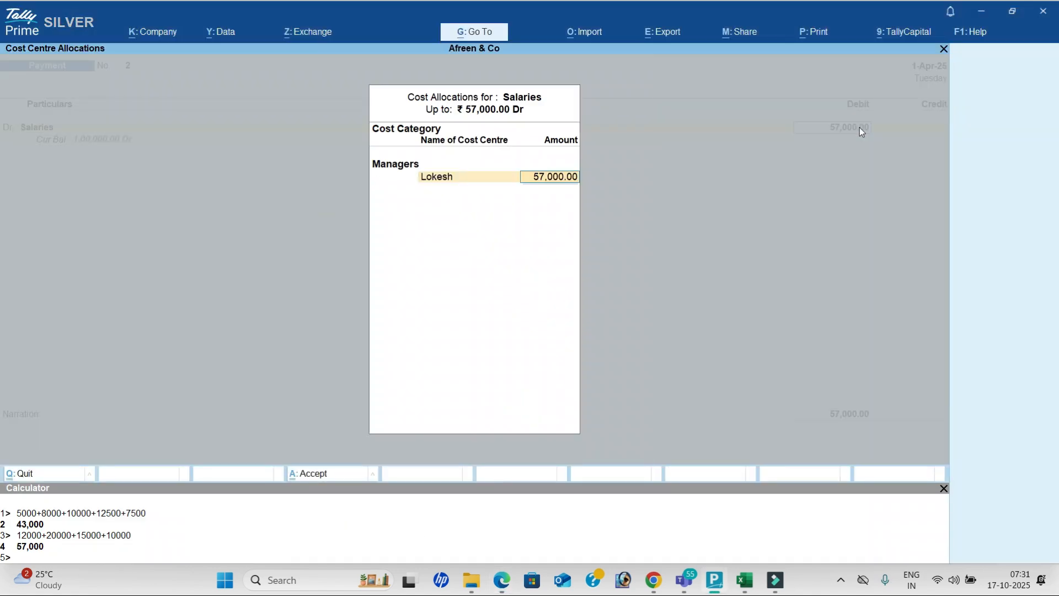
key(alt+Tab)
key(alt+Tab)
text(12,000)
key(Return)
- Allocate 20,000 of the Salaries amount to the second listed manager
key(alt+Tab)
key(alt+Tab)
text(dh)
key(Return)
key(alt+Tab)
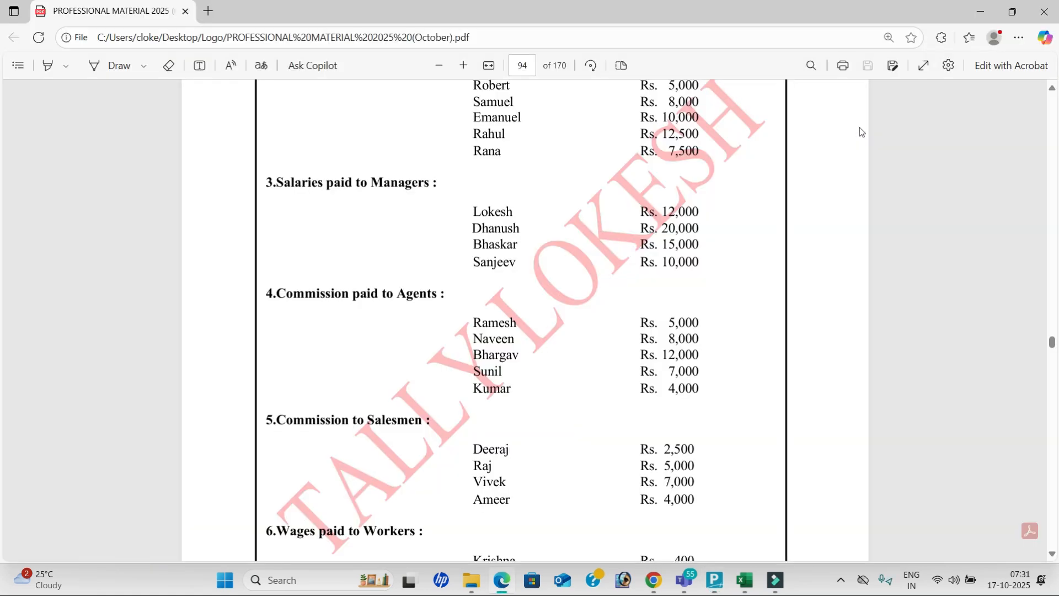
key(alt+Tab)
text(20000)
key(Return)
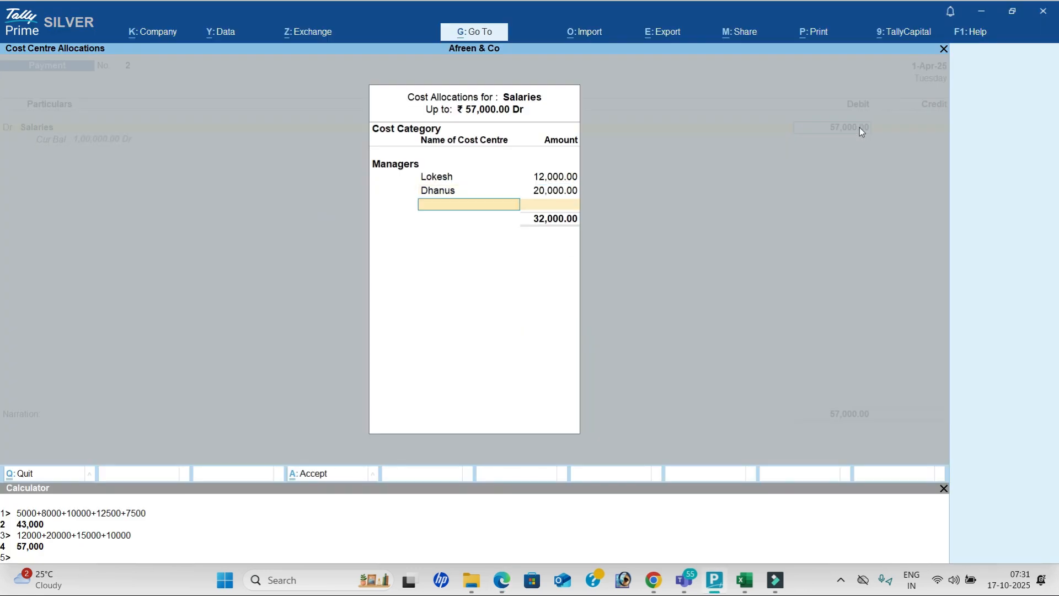
- Allocate 15,000 of the Salaries amount to the third listed manager
key(alt+Tab)
key(alt+Tab)
text(bh)
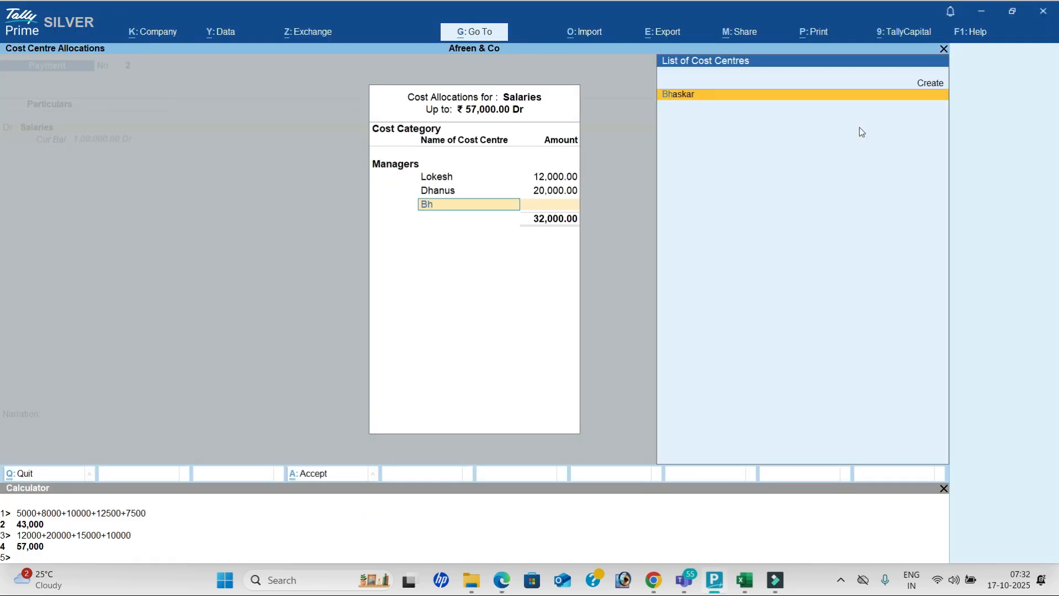
key(Return)
key(alt+Tab)
key(alt+Tab)
text(15000)
key(Return)
- Allocate the remaining 10,000 to the fourth listed manager and finish the Salaries cost allocation
key(alt+Tab)
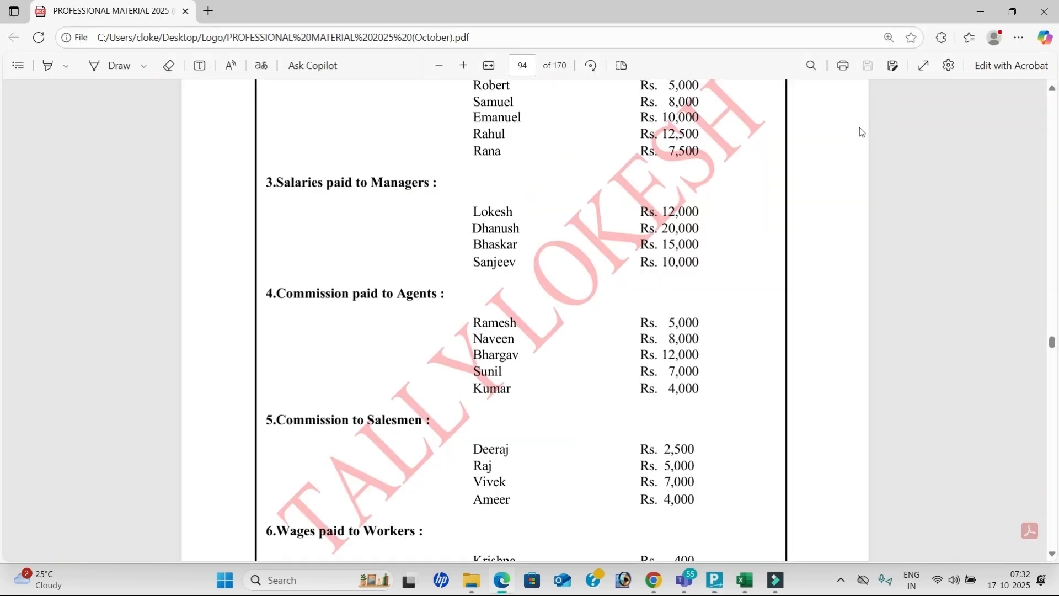
key(alt+Tab)
text(sa)
key(Return)
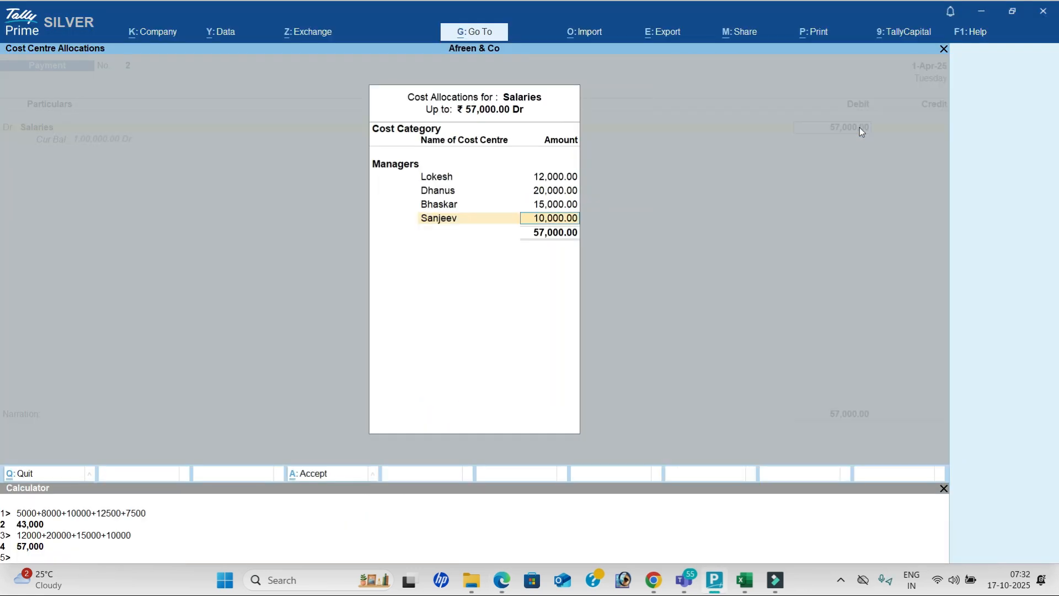
key(Return)
key(Return)
- Credit Cash with 57,000 and save the managers' salary payment voucher
key(Return)
key(Return)
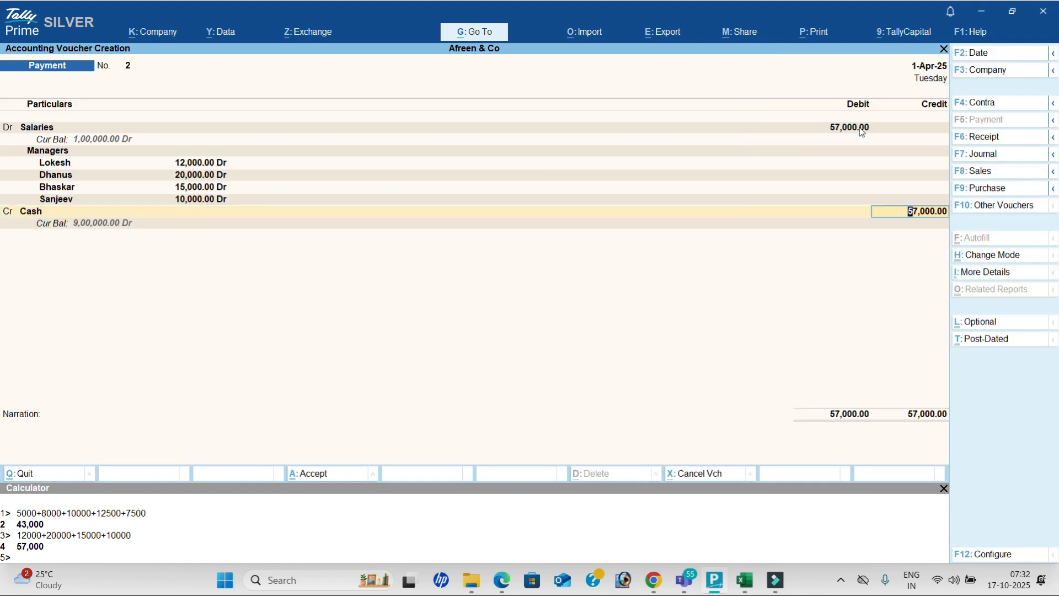
key(Return)
key(Return)
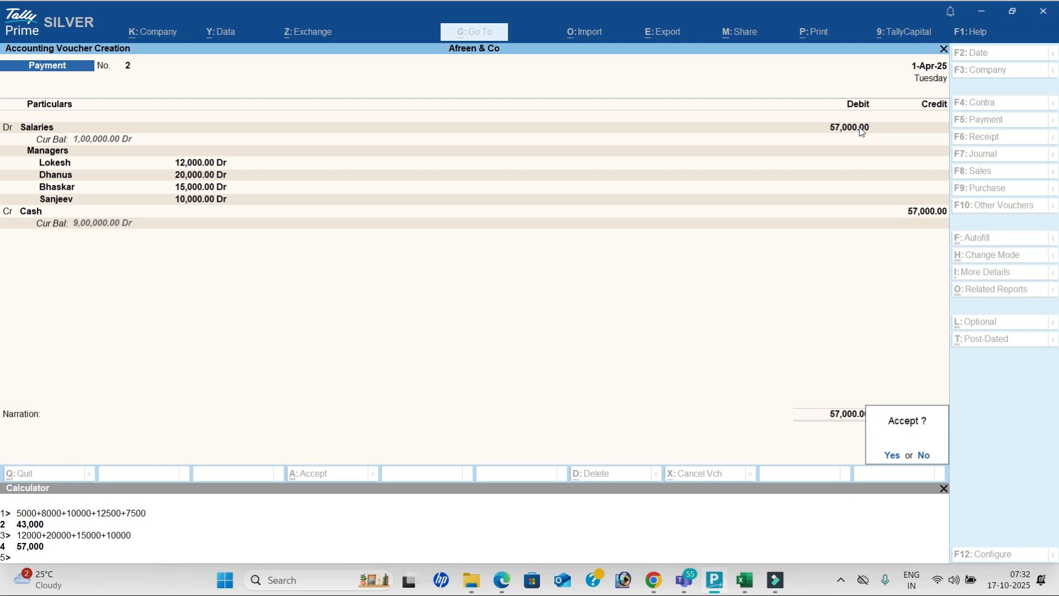
text(y)
- Debit Commission with 36,000 in payment voucher 3 for the agents' commission listed in the PDF
text(C)
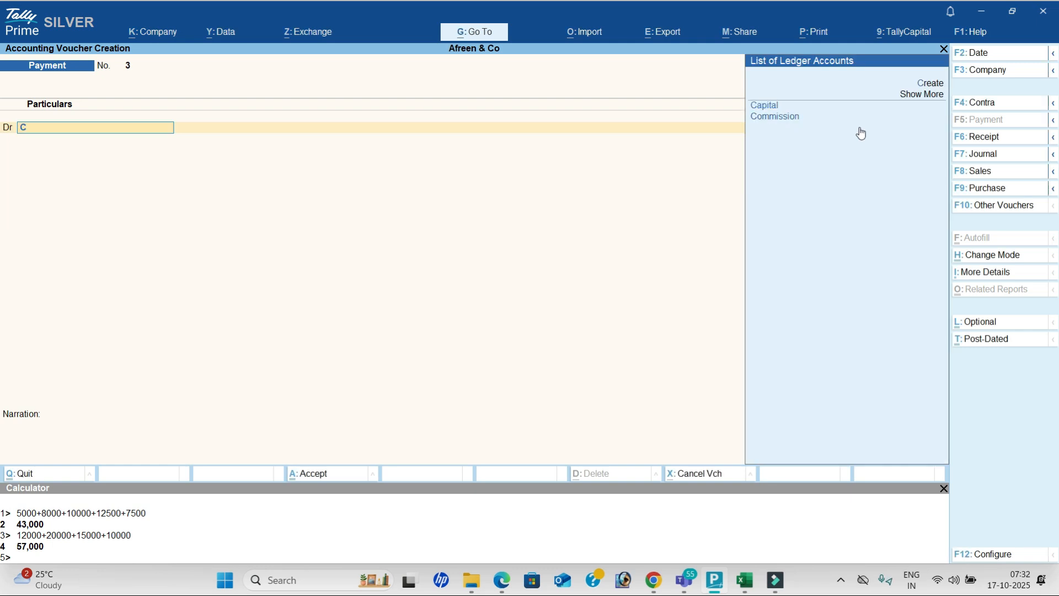
key(Down)
key(Return)
key(alt+Tab)
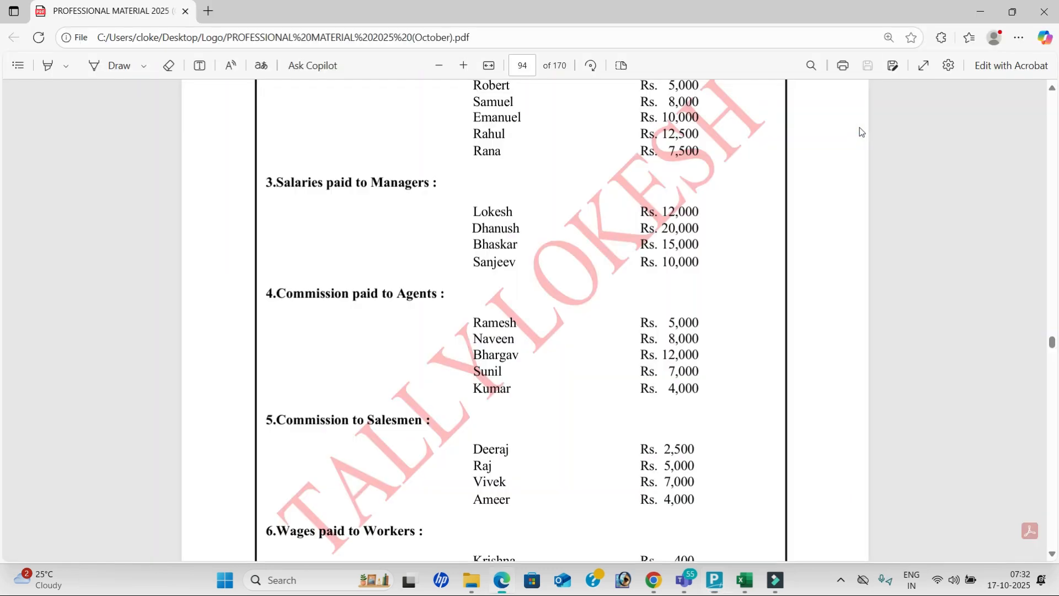
scroll(444, 275, down, 1)
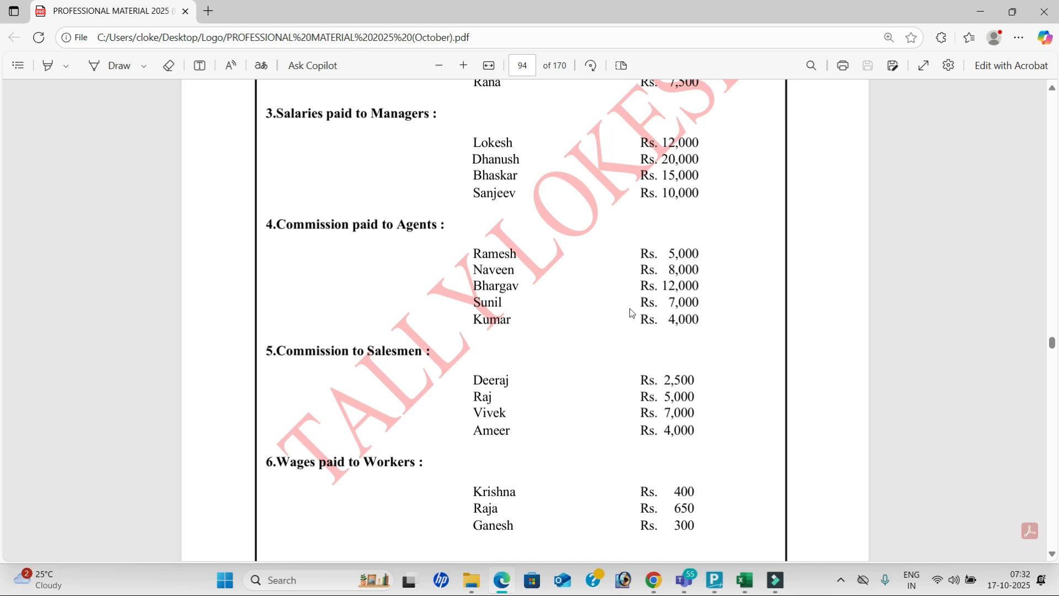
key(alt+Tab)
text(360000)
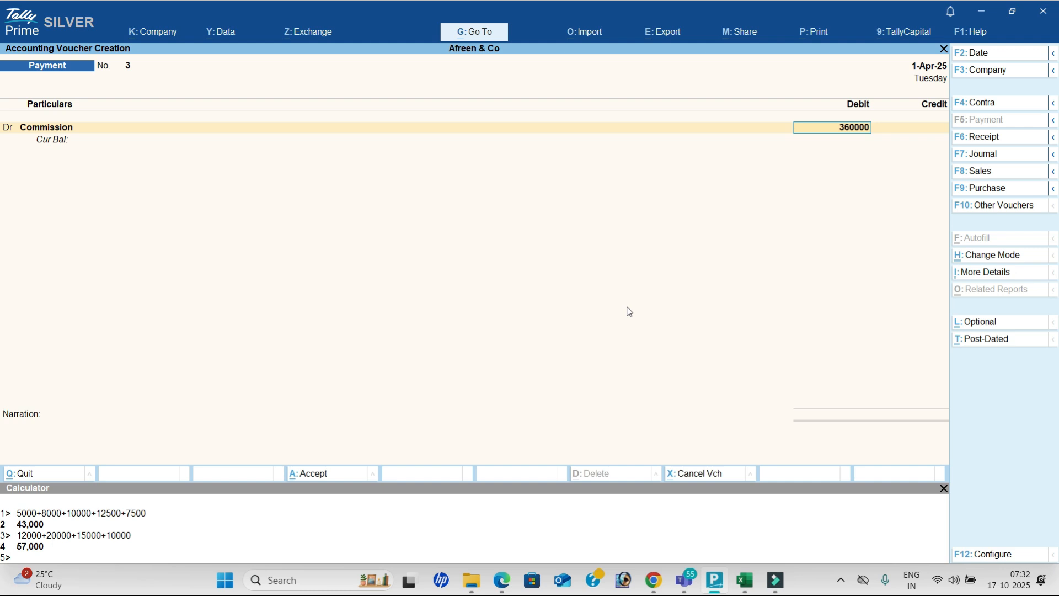
key(Return)
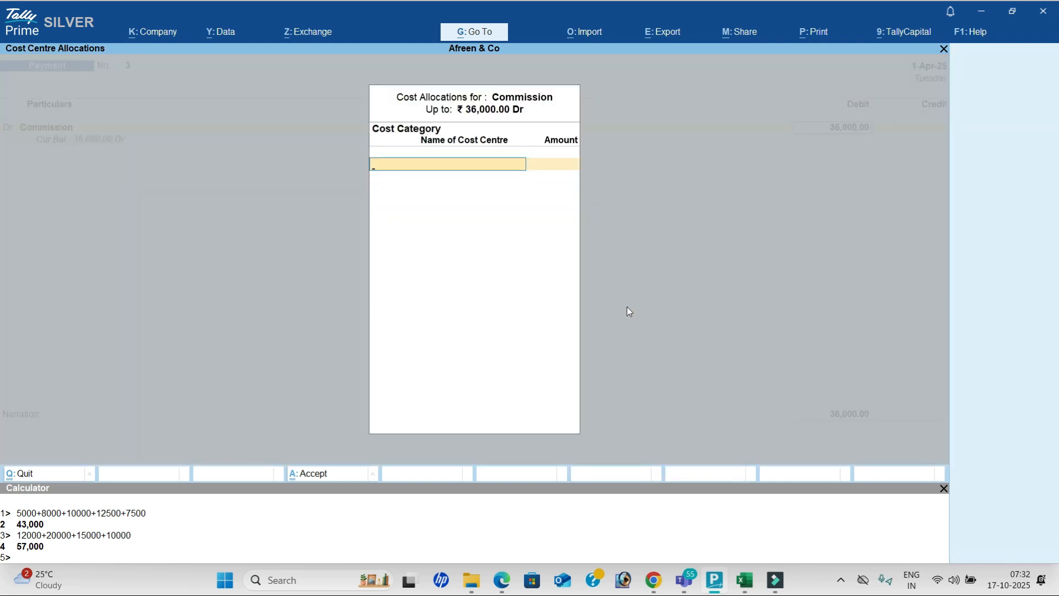
- Choose the Agents cost category for Commission and allocate 5,000 to the first listed agent in the PDF
key(alt+Tab)
key(alt+Tab)
text(Ag)
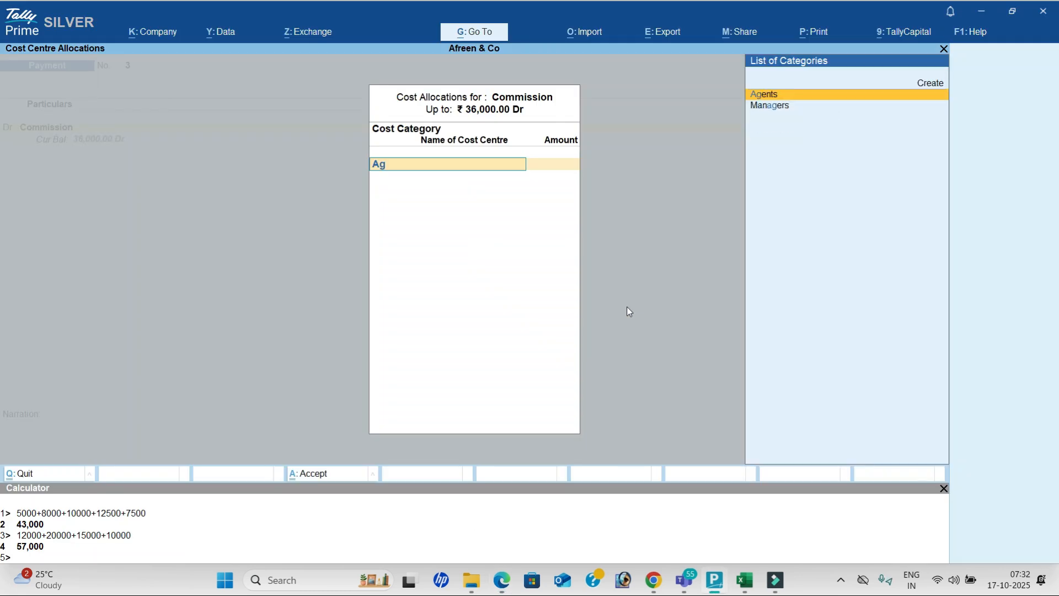
key(Return)
key(alt+Tab)
key(alt+Tab)
text(Ra)
key(Return)
key(alt+Tab)
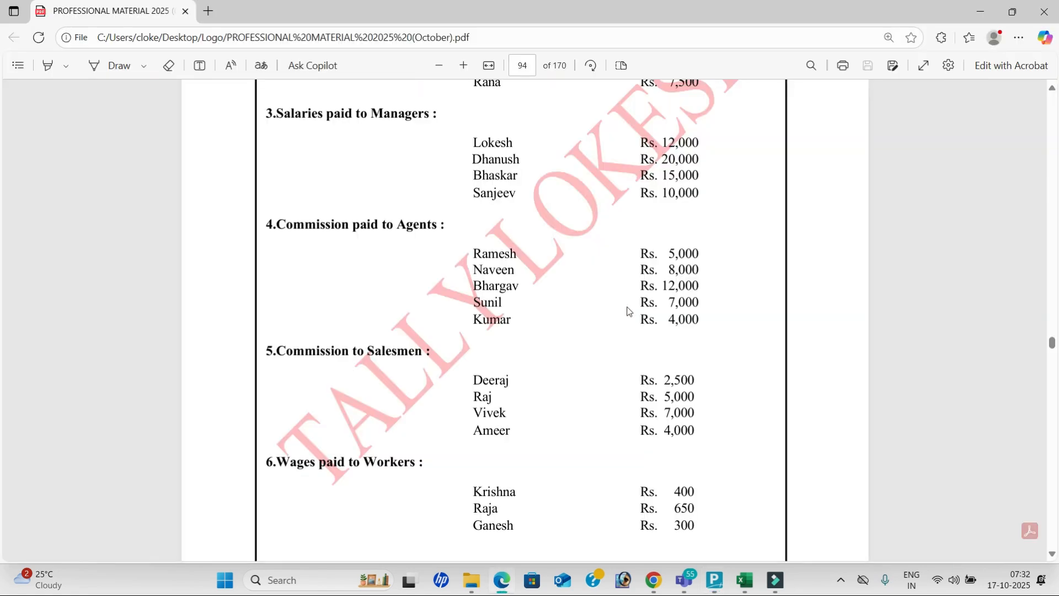
key(alt+Tab)
text(5000)
key(Return)
- Allocate 8,000 of the Commission amount to the second listed agent
key(alt+Tab)
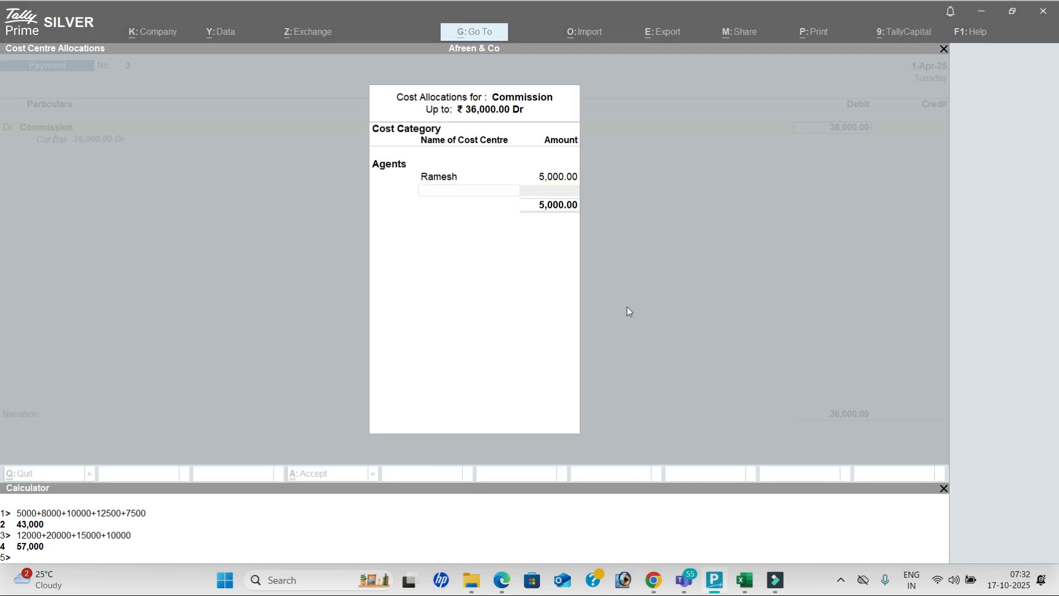
key(alt+Tab)
text(Na)
key(Return)
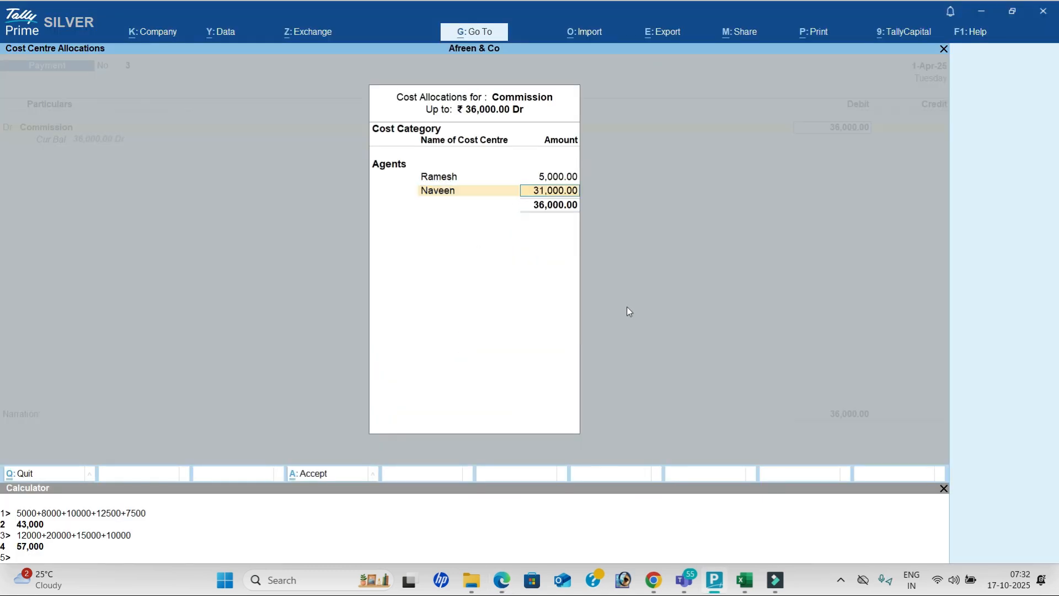
key(alt+Tab)
key(alt+Tab)
text(8000)
key(Return)
- Allocate 12,000 of the Commission amount to the third listed agent
key(alt+Tab)
key(alt+Tab)
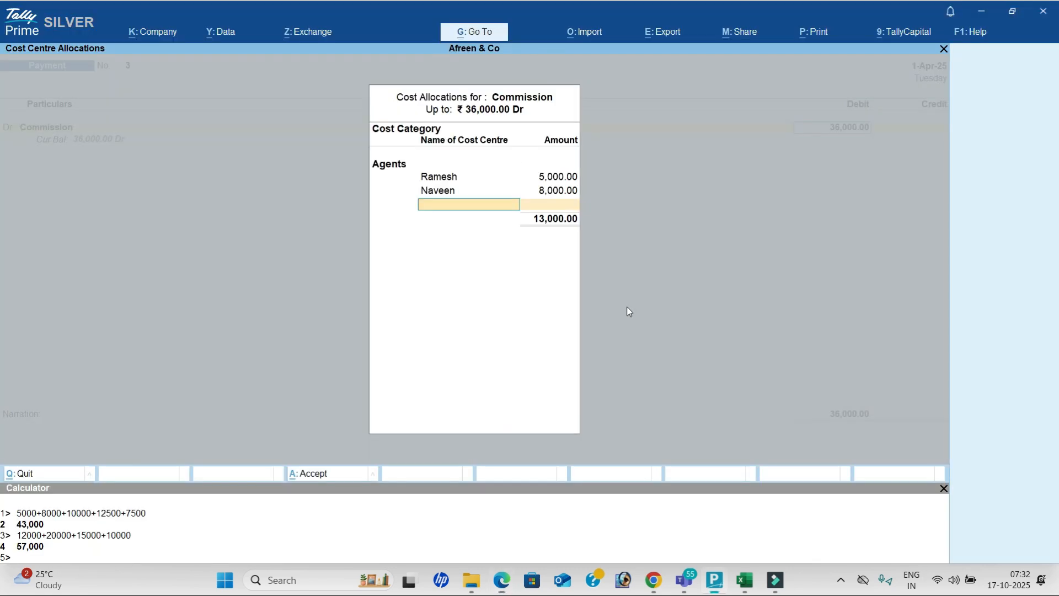
text(Bh)
key(Return)
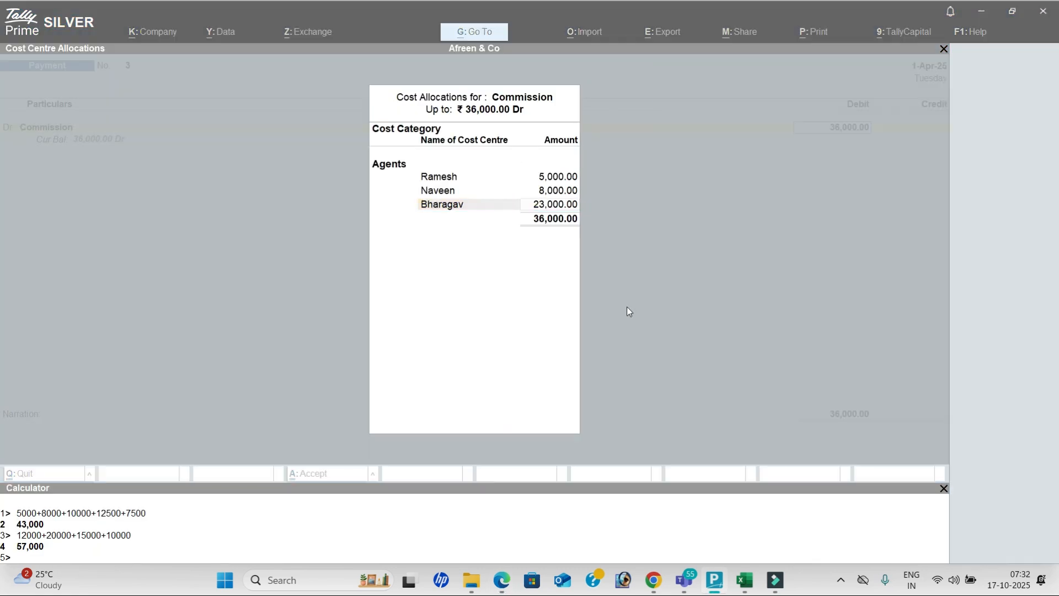
key(alt+Tab)
key(alt+Tab)
text(12000)
key(Return)
- Allocate 7,000 of the Commission amount to the fourth listed agent
key(alt+Tab)
key(alt+Tab)
text(Su)
key(Return)
key(alt+Tab)
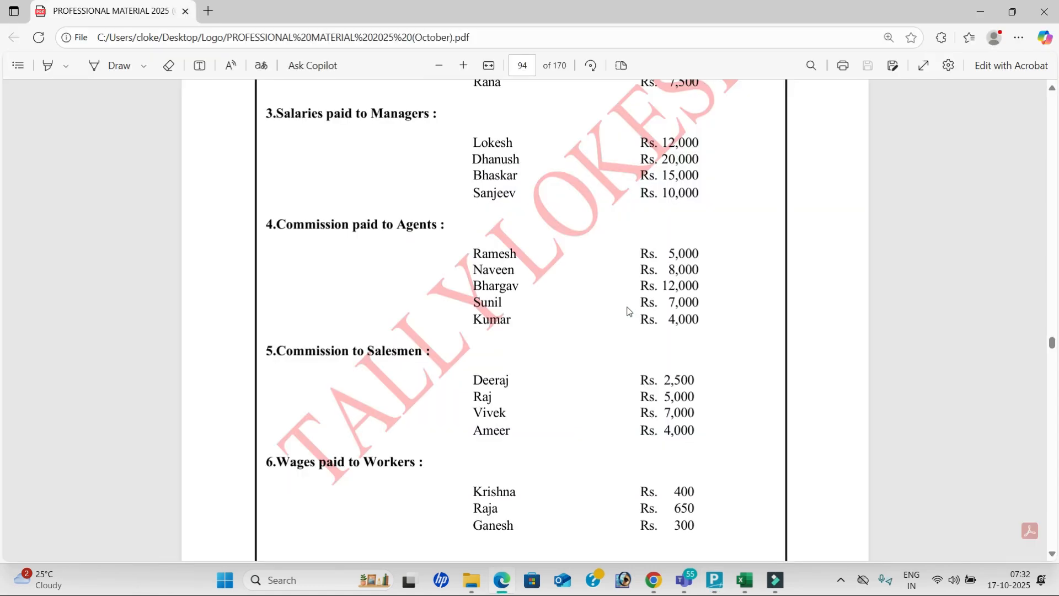
key(alt+Tab)
text(7000)
key(Return)
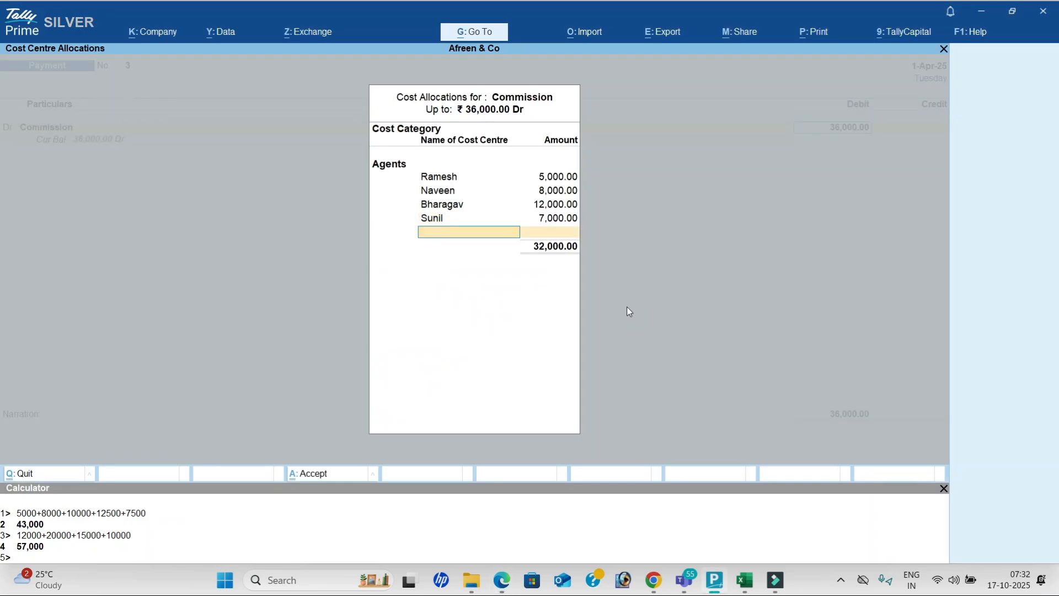
- Allocate the remaining 4,000 of the Commission amount to the fifth listed agent and finish the allocation
key(alt+Tab)
key(alt+Tab)
text(K)
key(Return)
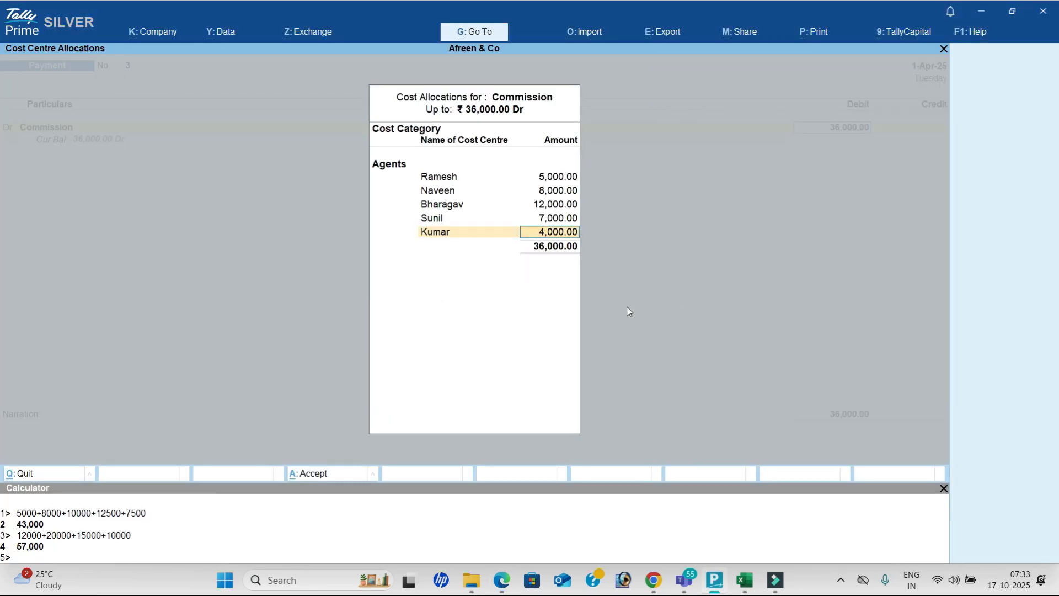
key(Return)
key(Return)
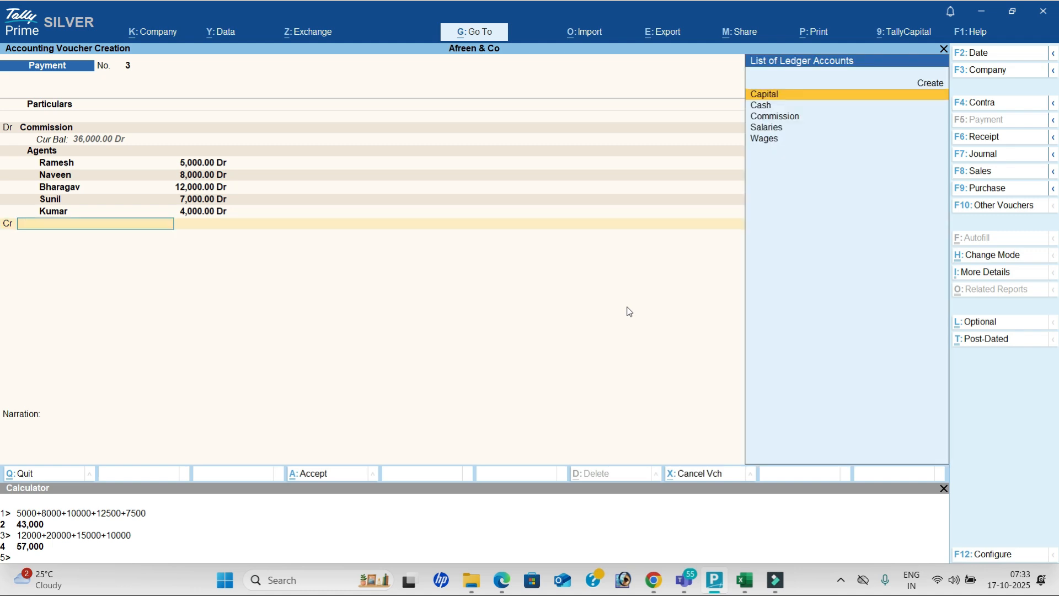
- Credit Cash with 36,000 and save the agents' commission payment voucher without a narration
key(Down)
key(Return)
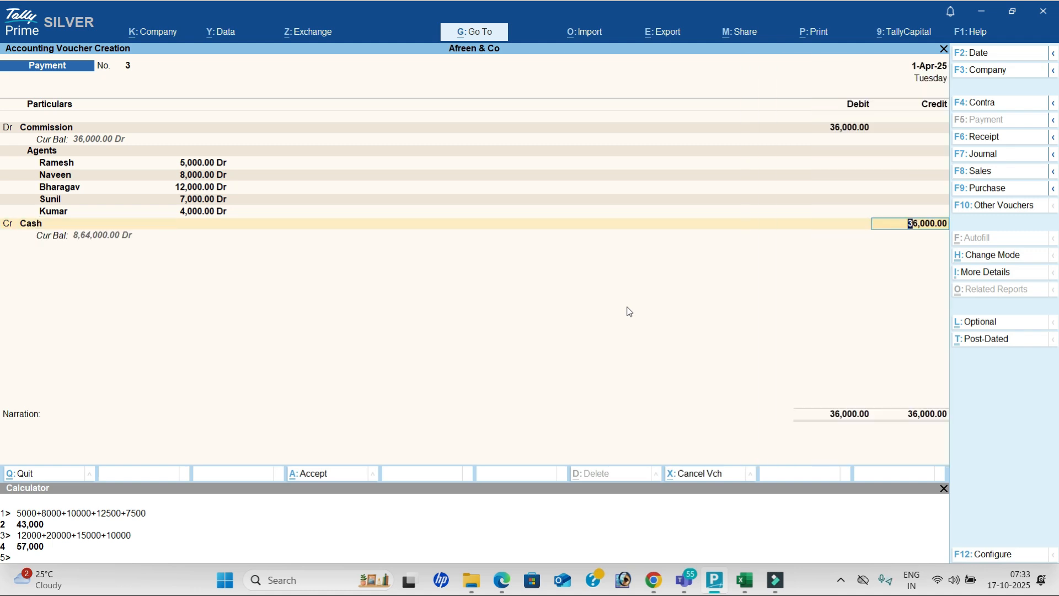
key(Return)
key(Return)
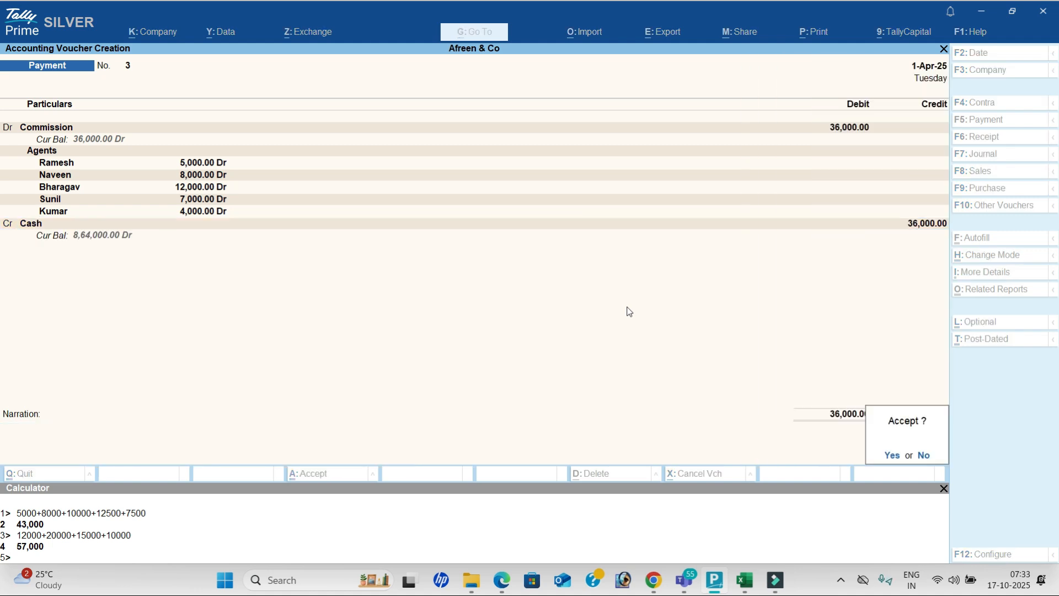
key(Return)
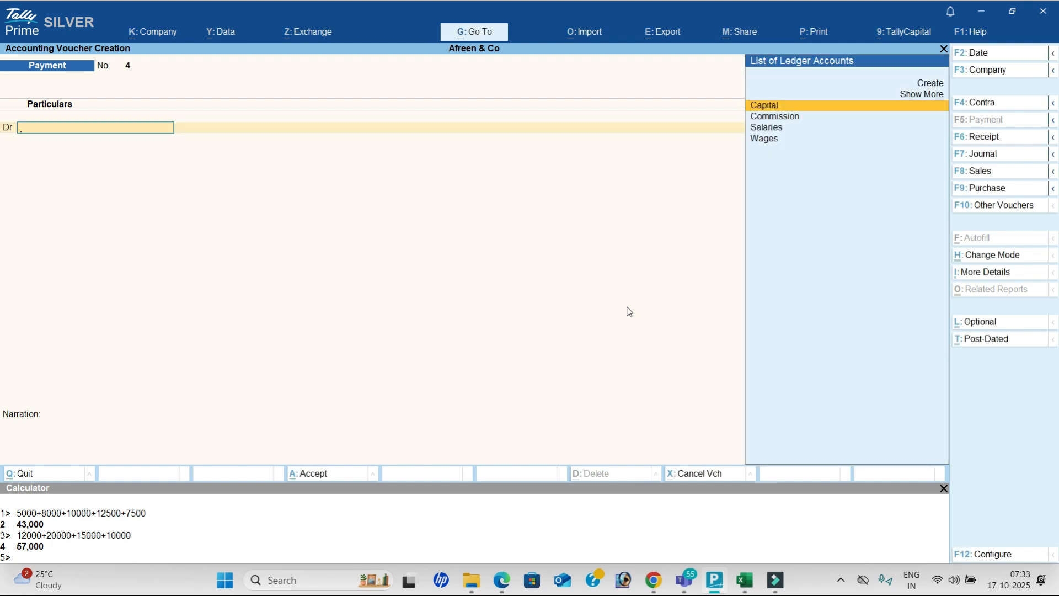
- Debit Commission with 18,500 in a new payment voucher for the salesmen's commission listed in the PDF
key(alt+Tab)
key(alt+Tab)
text(Co)
key(Return)
key(alt+Tab)
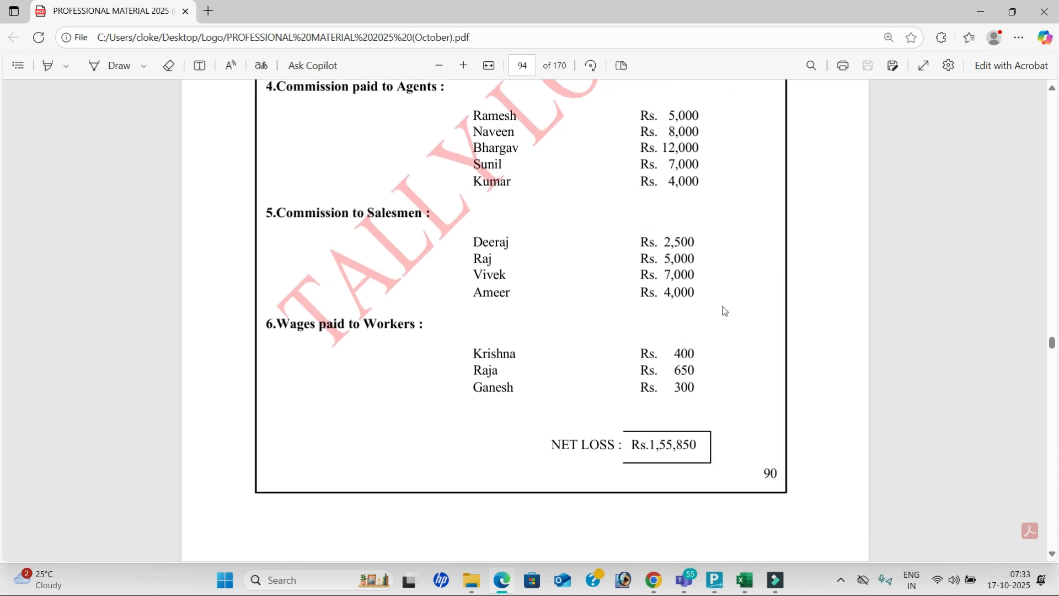
key(alt+Tab)
text(18500)
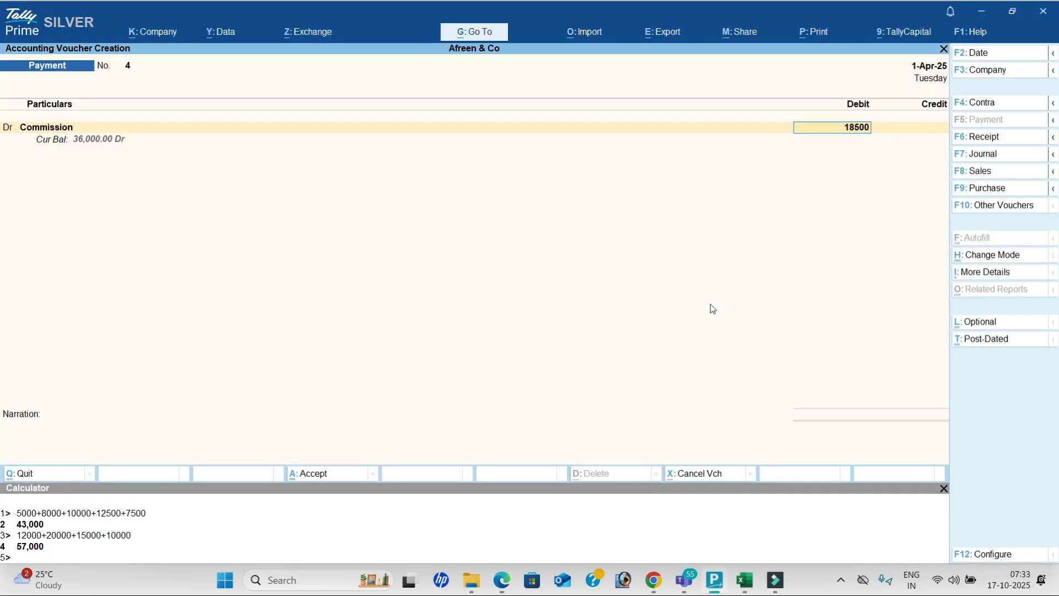
key(Return)
- Choose the Salesmen cost category for Commission and allocate 2,500 to the first listed salesman in the PDF
key(alt+Tab)
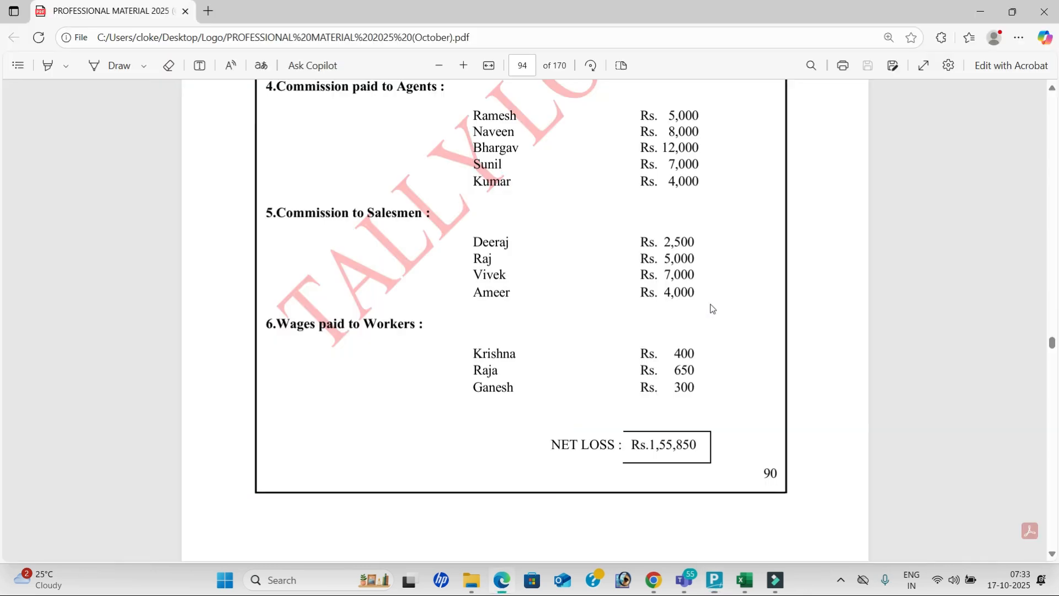
key(alt+Tab)
text(s)
key(Return)
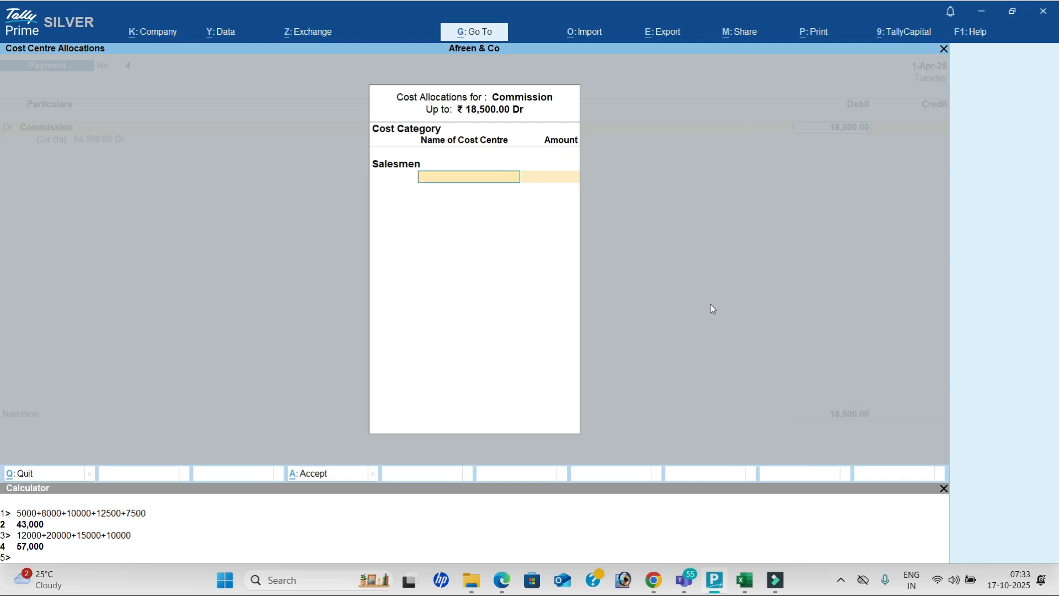
key(alt+Tab)
key(alt+Tab)
text(d)
key(Return)
key(alt+Tab)
key(alt+Tab)
text(2500)
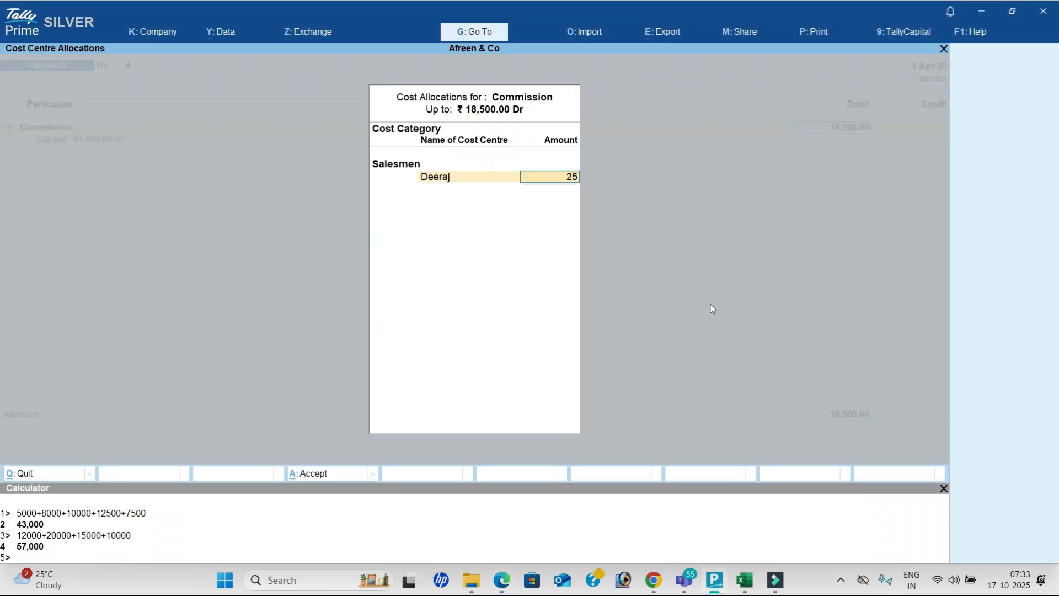
key(Return)
- Allocate 5,000 of the Commission amount to the second listed salesman
key(alt+Tab)
key(alt+Tab)
text(r)
key(Return)
key(alt+Tab)
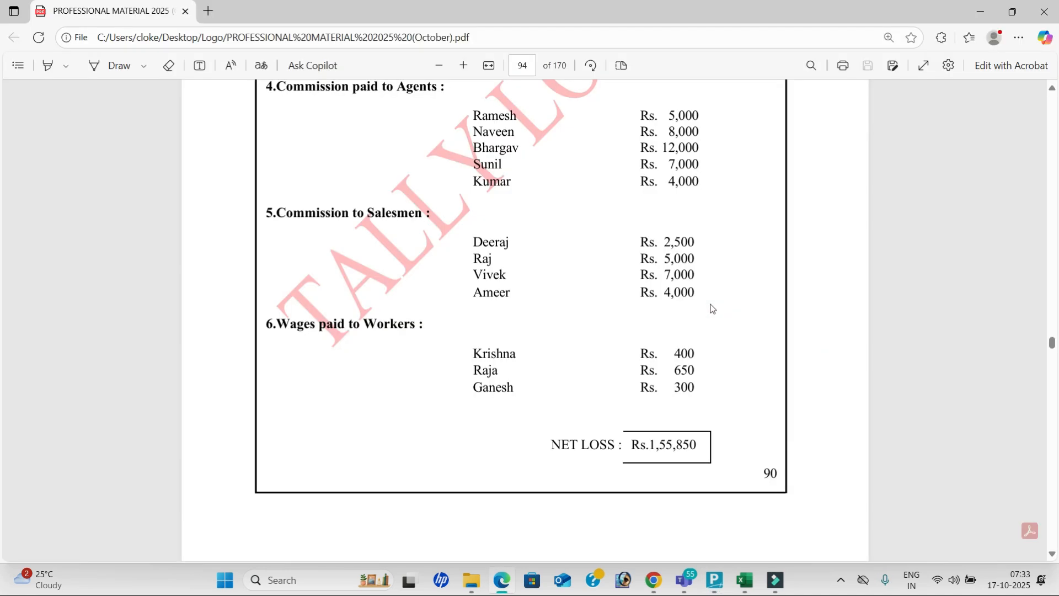
key(alt+Tab)
text(5000)
key(Return)
- Allocate 7,000 of the Commission amount to the third listed salesman
key(alt+Tab)
key(alt+Tab)
text(v)
key(Return)
key(alt+Tab)
key(alt+Tab)
text(7000)
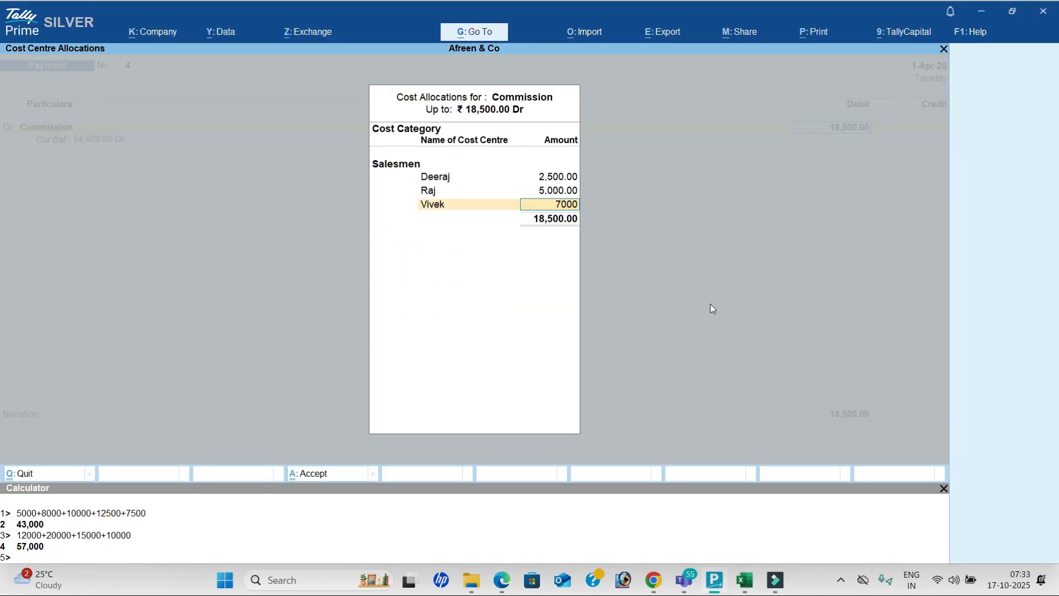
key(Return)
- Allocate the remaining 4,000 of the Commission amount to the fourth listed salesman and finish the allocation
key(alt+Tab)
key(alt+Tab)
text(Am)
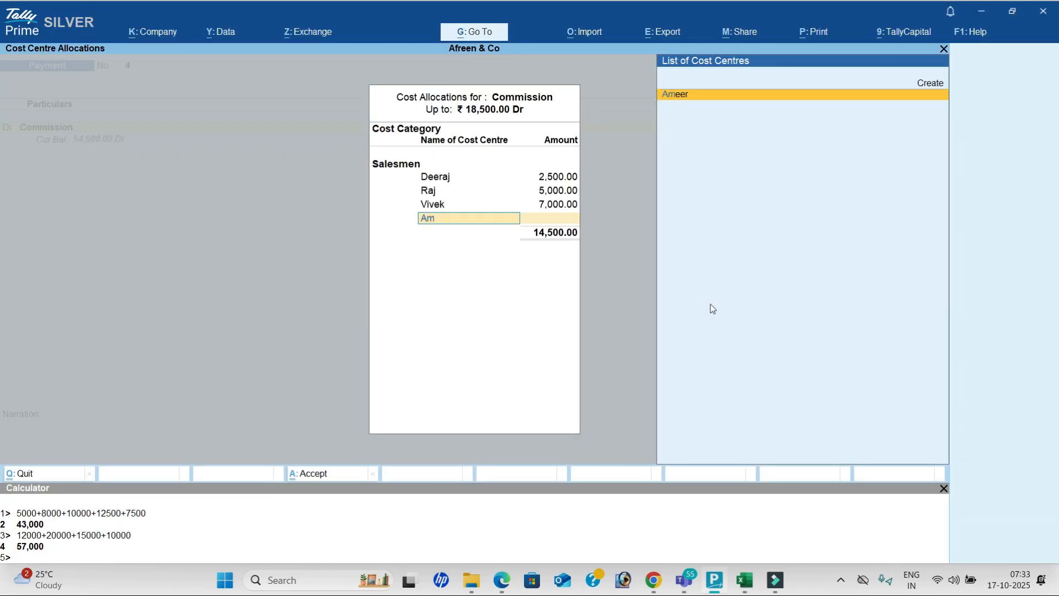
key(Return)
key(Return)
key(Return)
- Credit Cash with 18,500 and save the salesmen's commission payment voucher without a narration
key(Return)
key(Return)
key(Return)
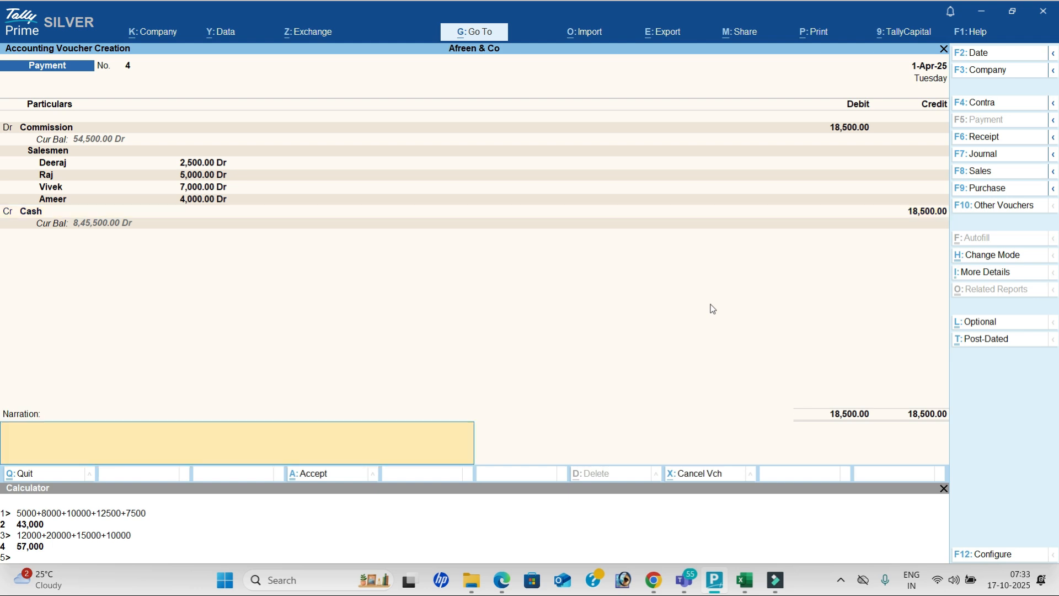
key(Return)
key(Return)
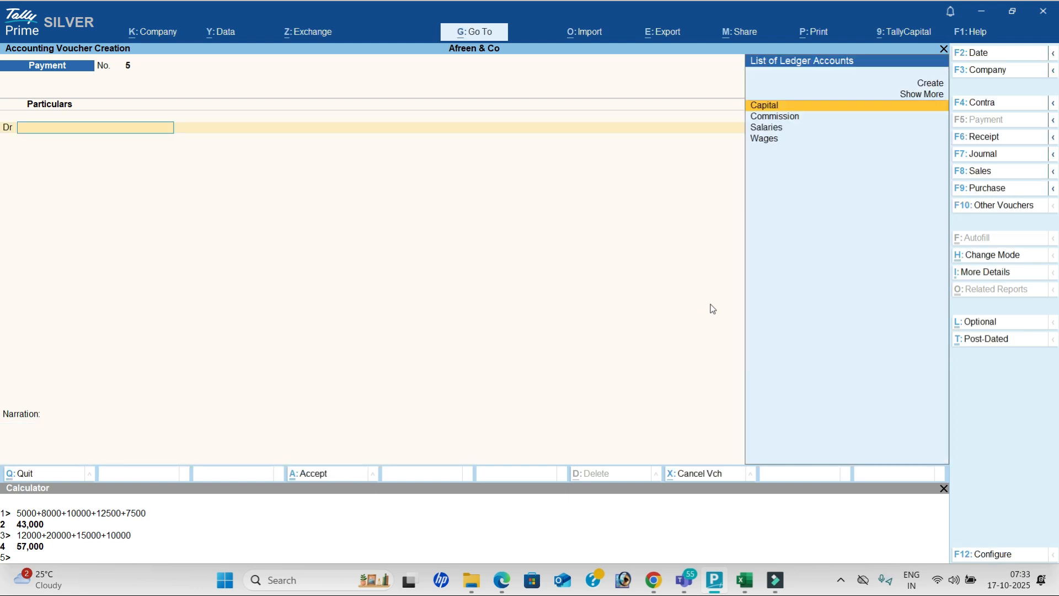
- Debit Wages with 1,350 in a new payment voucher for the workers' wages listed in the PDF
text(W)
key(Return)
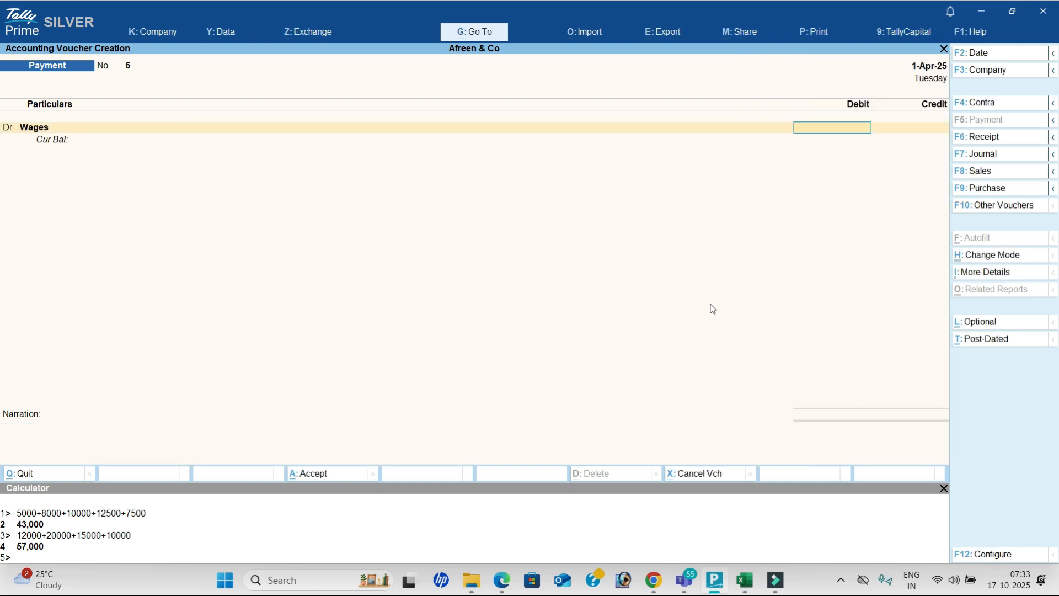
key(alt+Tab)
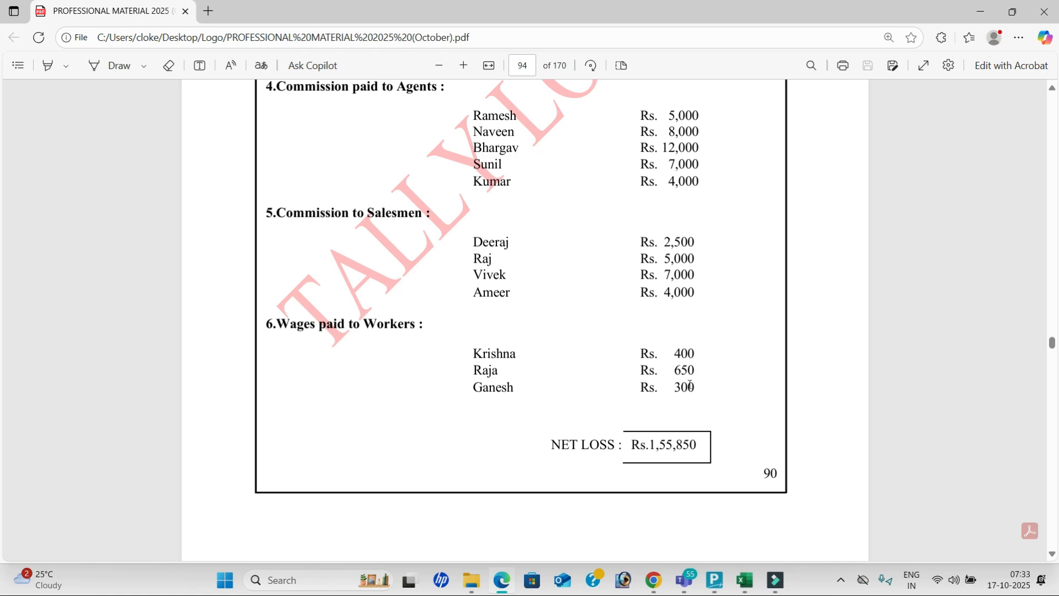
key(alt+Tab)
text(1350)
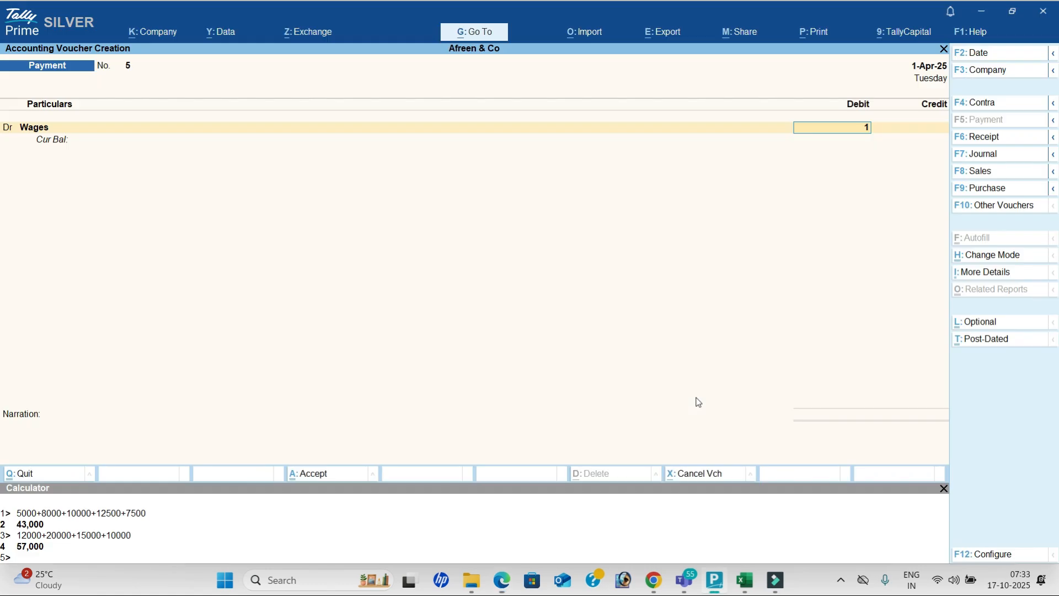
key(Return)
- Choose the Workers cost category for Wages and allocate 400 to the first listed worker in the PDF
text(Wo)
key(Return)
key(alt+Tab)
key(alt+Tab)
text(K)
key(Return)
key(alt+Tab)
key(alt+Tab)
text(400)
key(Return)
- Allocate 650 of the Wages amount to the second listed worker
key(alt+Tab)
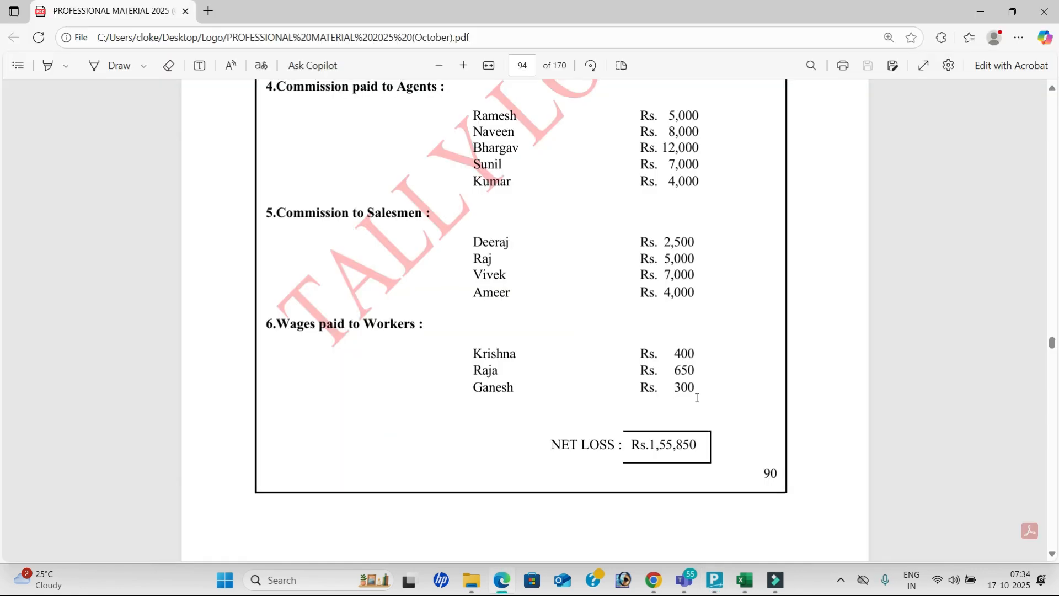
key(alt+Tab)
text(Ra)
key(Return)
key(alt+Tab)
key(alt+Tab)
text(650)
key(Return)
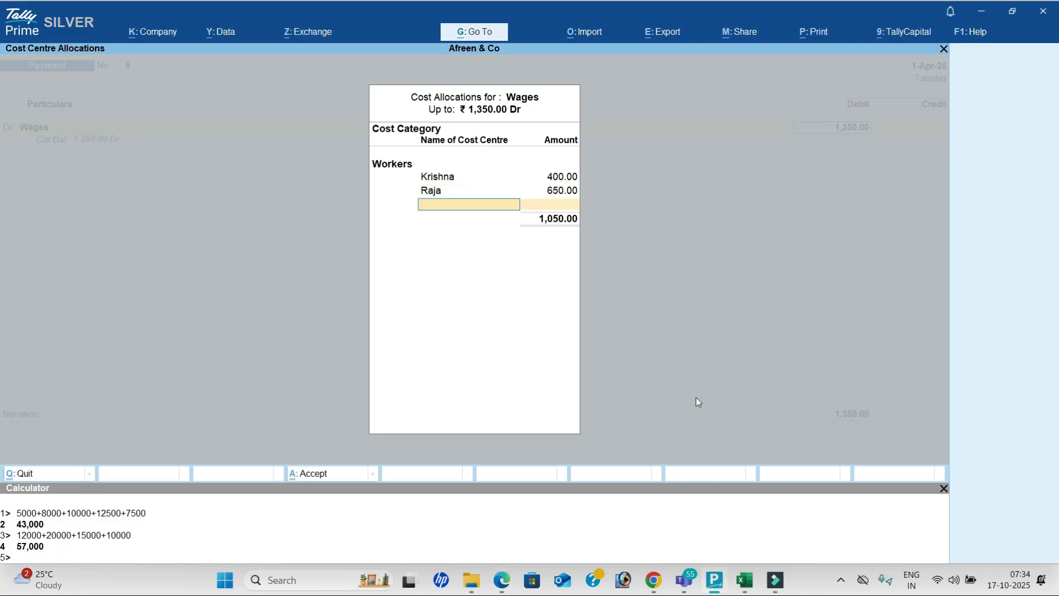
- Allocate the remaining 300 of the Wages amount to the third listed worker and finish the allocation
key(alt+Tab)
key(alt+Tab)
text(G)
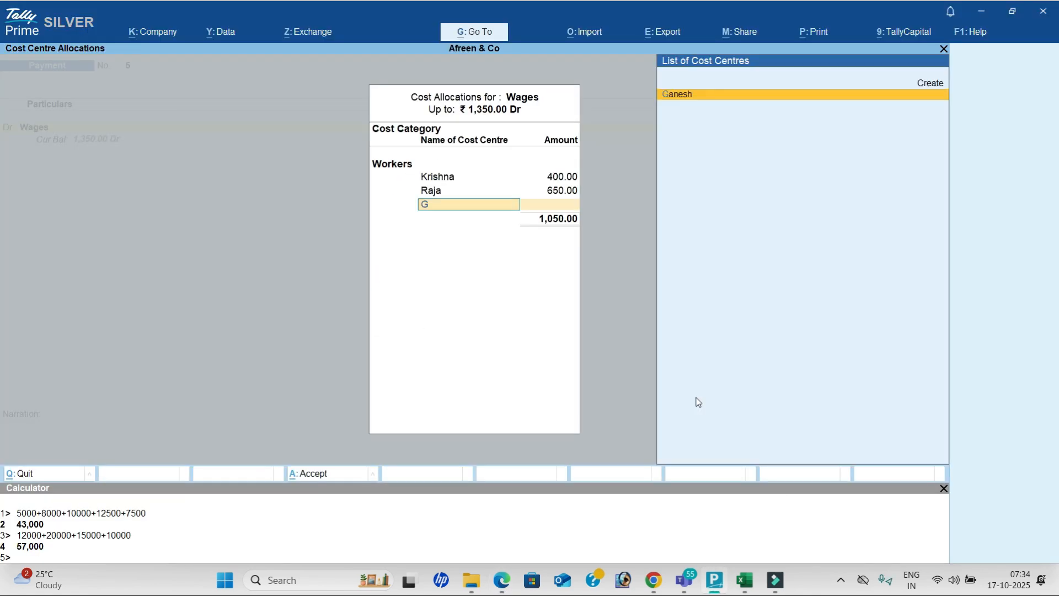
key(Return)
key(Return)
key(Return)
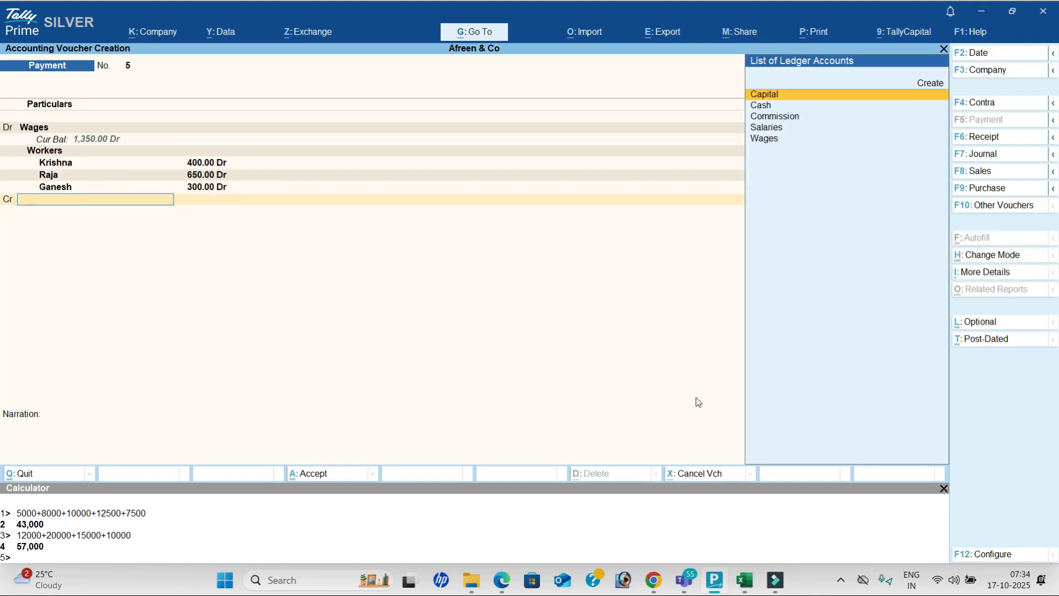
- Credit Cash with 1,350 and save the workers' wages payment voucher without a narration
key(Down)
key(Return)
key(Return)
key(Return)
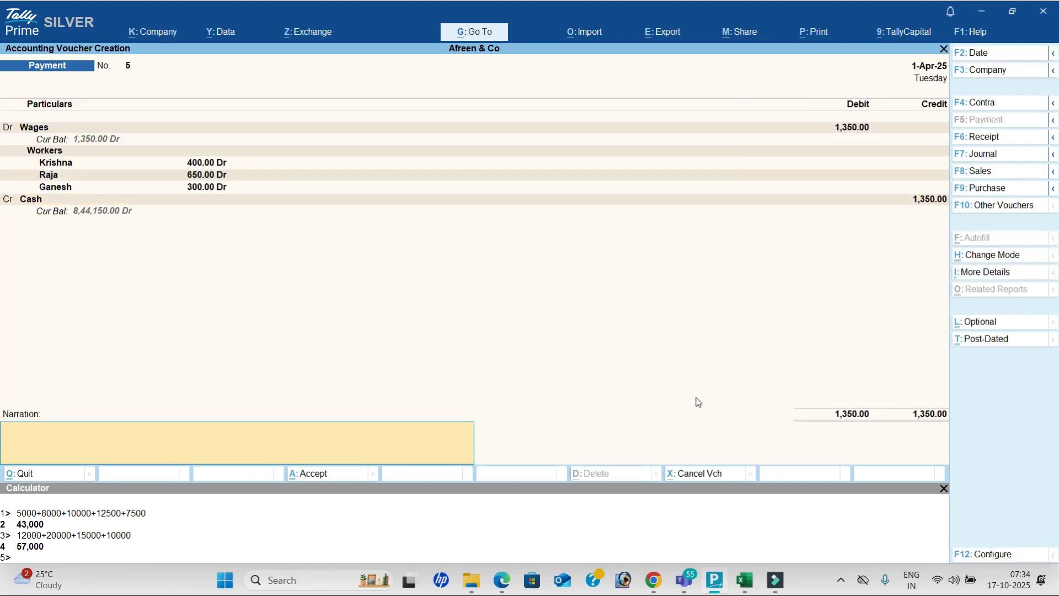
key(Return)
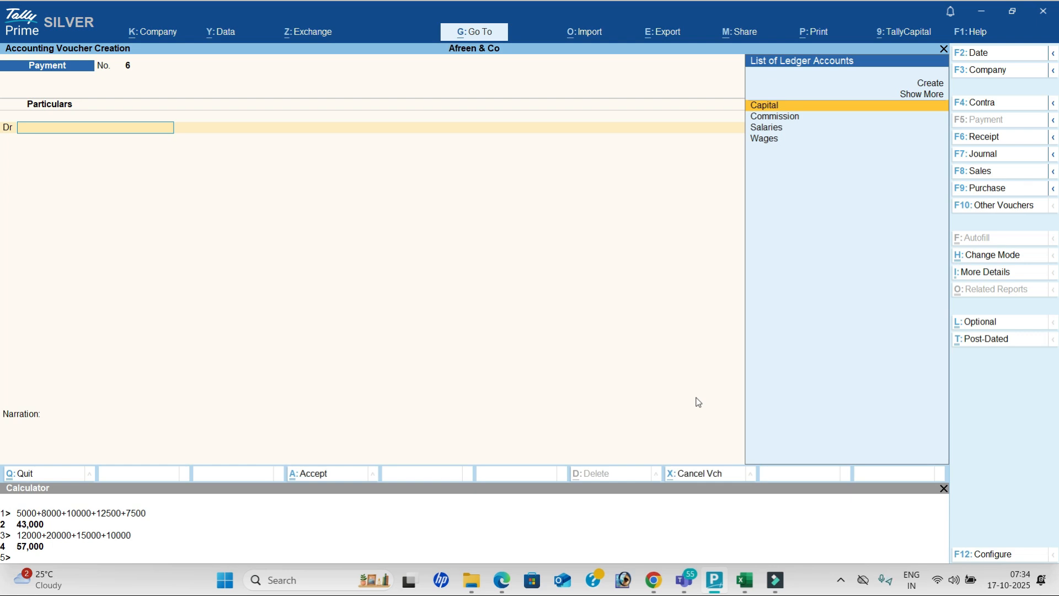
- Quit voucher creation and review the recorded vouchers in the Day Book
key(Escape)
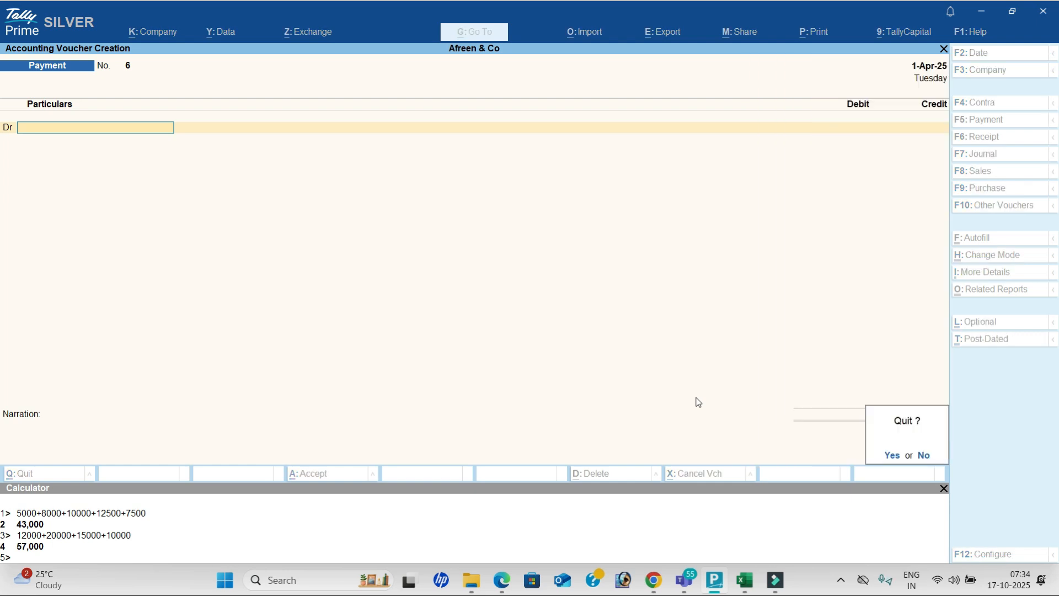
key(Return)
key(Down)
key(Return)
key(Down)
key(Down)
key(Down)
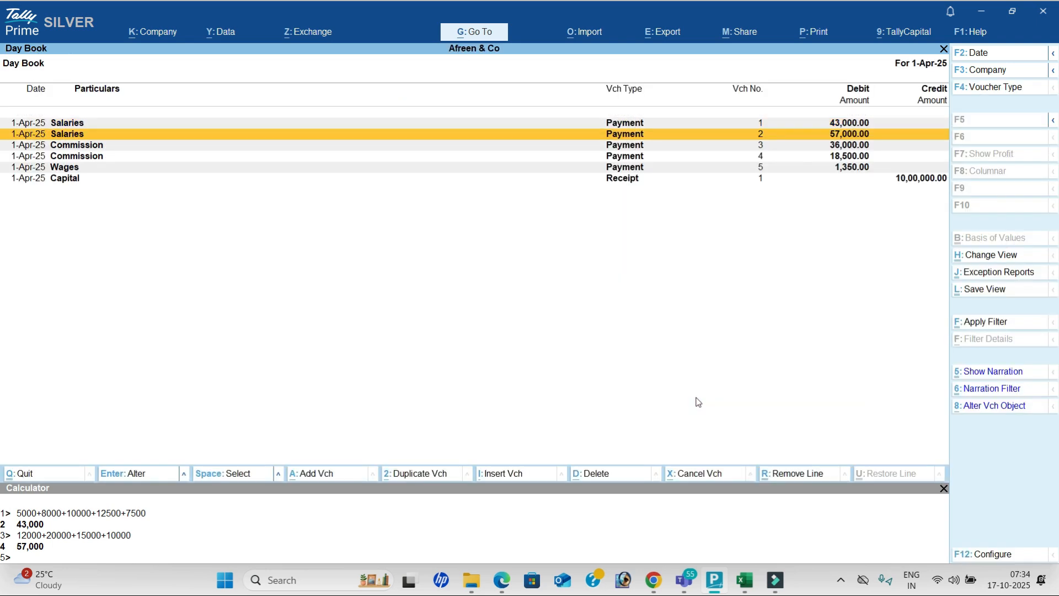
- Leave the Day Book and open the Profit & Loss A/c in detailed form
key(Escape)
key(Down)
key(Down)
key(Down)
key(Down)
key(Down)
key(Up)
key(Return)
key(alt+F5)
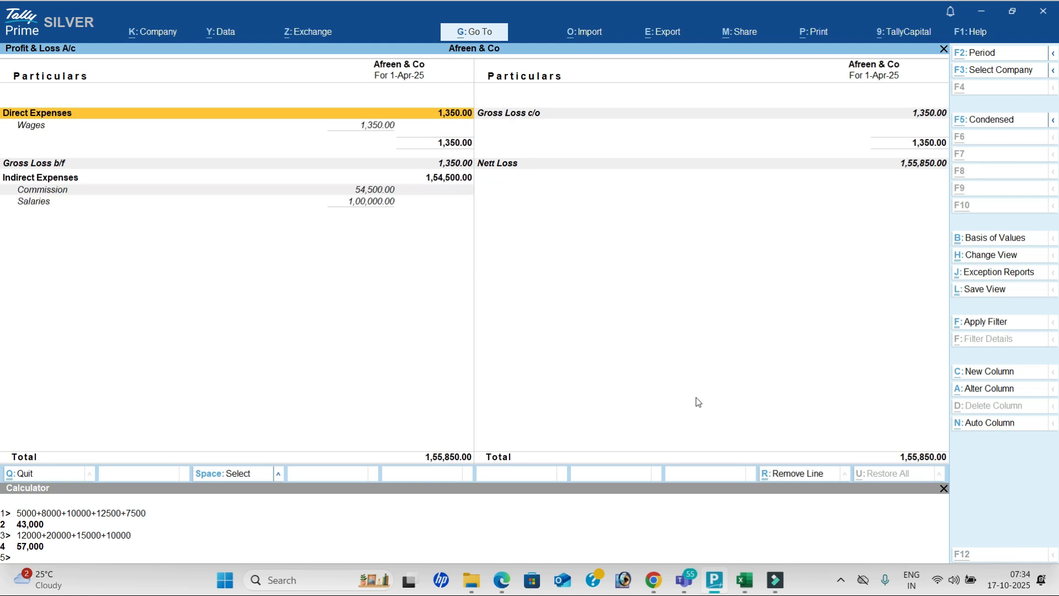
- Compare the Nett Loss in the Profit & Loss A/c with the net loss given in the PDF exercise
key(Down)
key(Down)
key(Down)
key(Right)
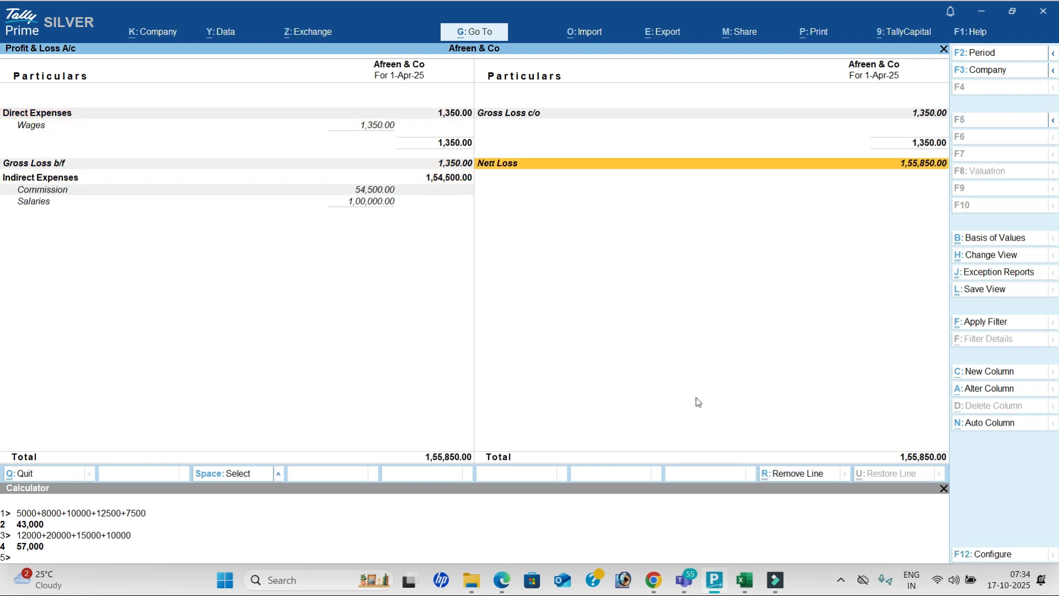
key(alt+Tab)
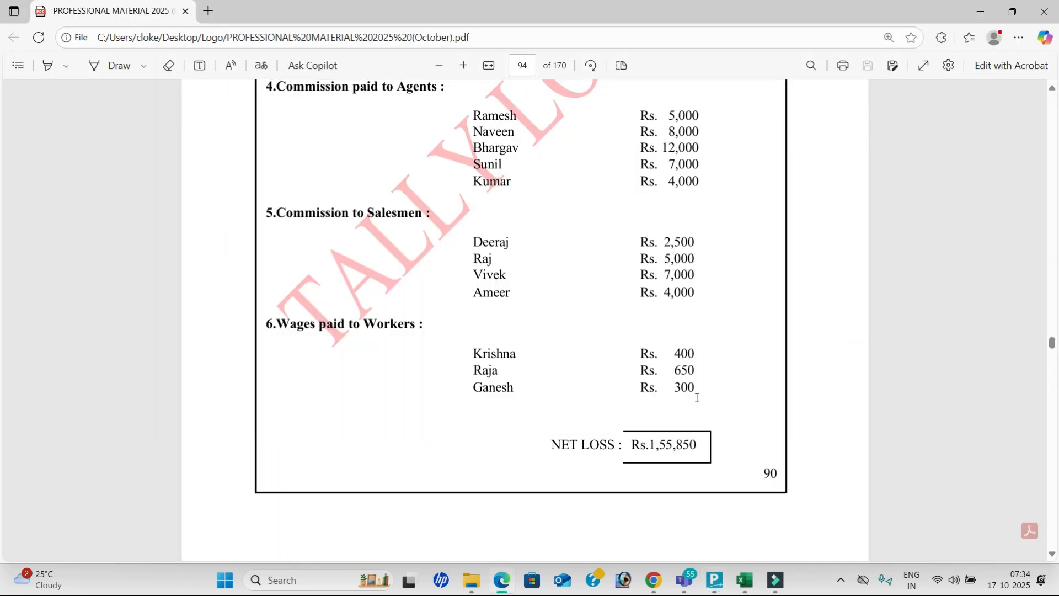
key(alt+Tab)
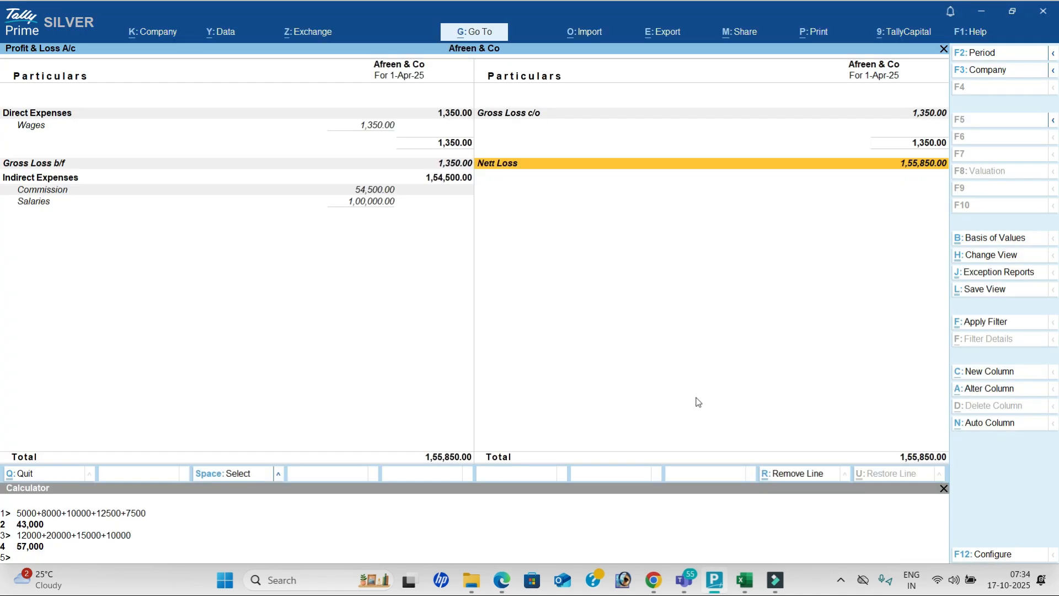
- Leave the Profit & Loss A/c, open the company's Dashboard and close the calculator
key(Escape)
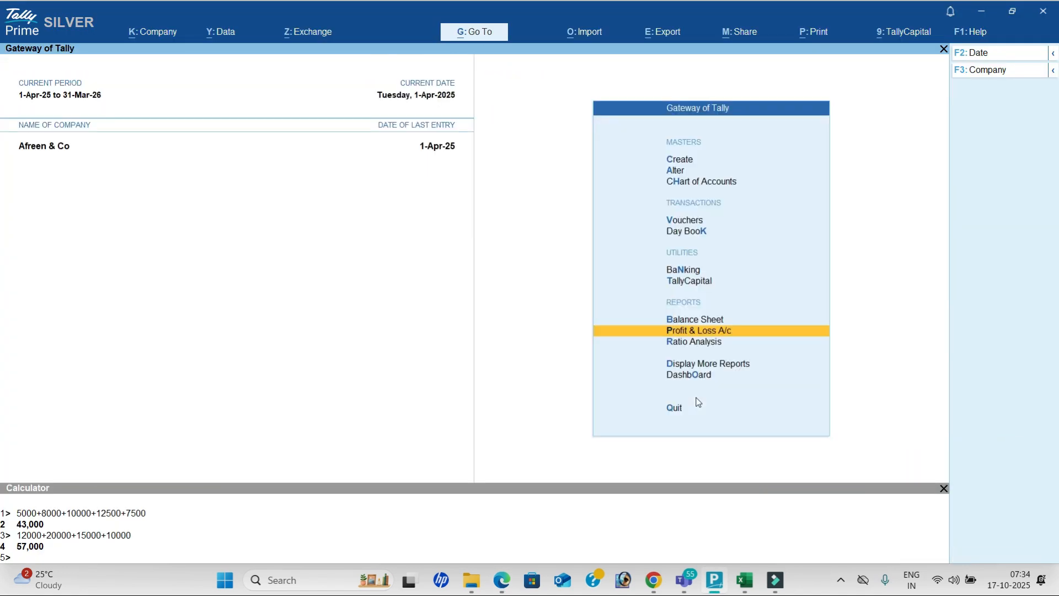
key(Down)
key(Down)
key(Down)
key(Return)
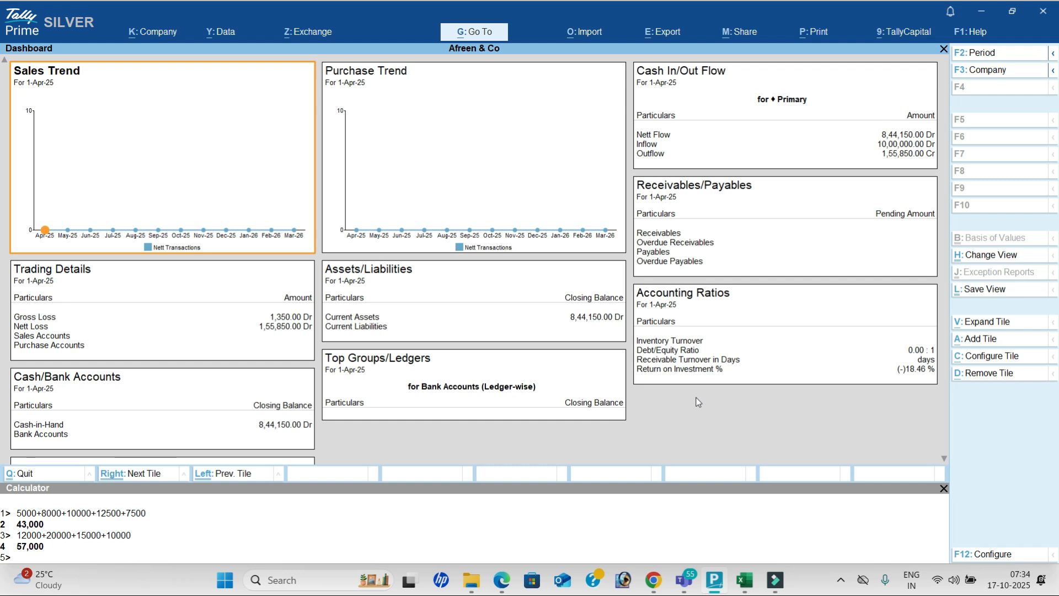
click(944, 489)
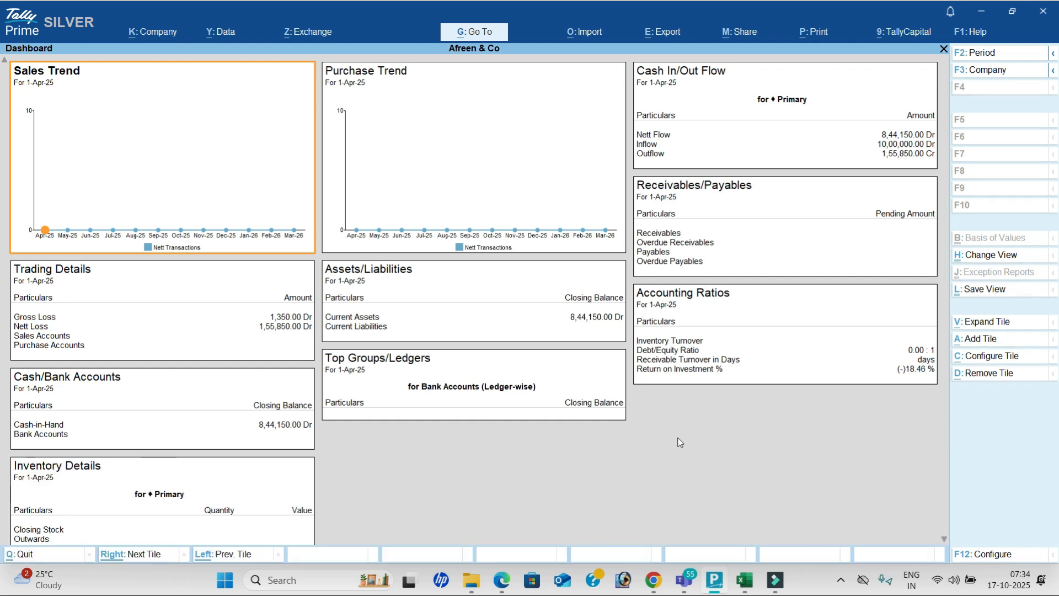
- Leave the Dashboard and open the Trial Balance from the additional reports
key(Escape)
key(Up)
key(Return)
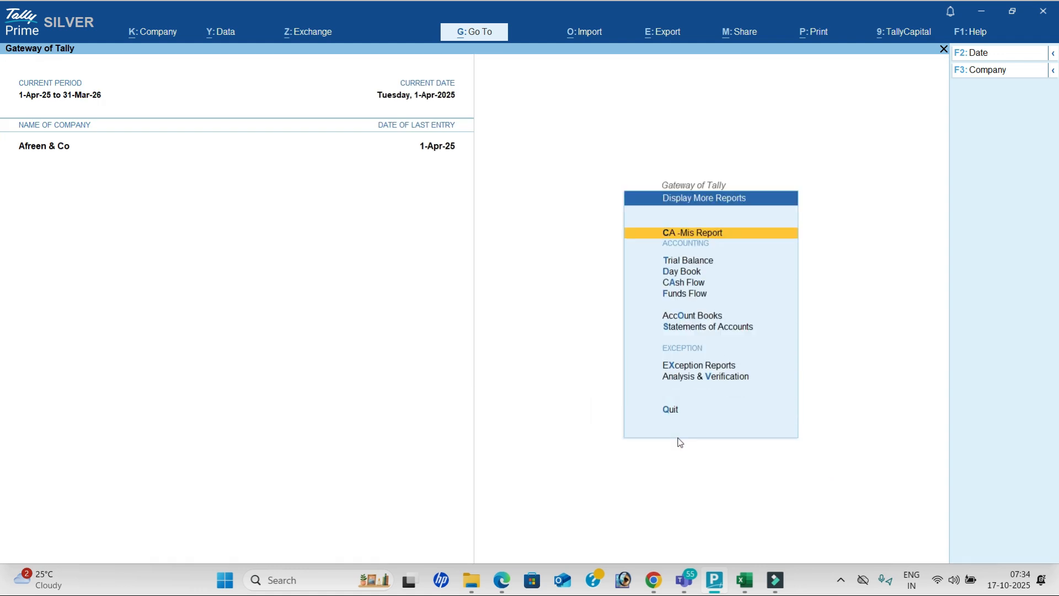
key(Down)
key(Return)
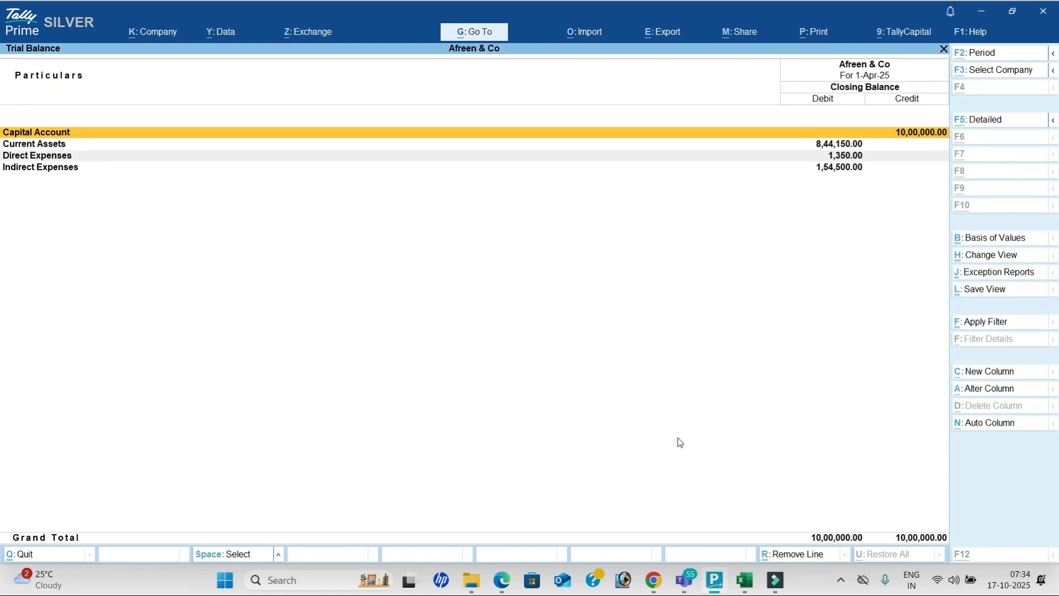
- Show the Trial Balance in detailed form, leave it and open the Account Books
key(alt+F5)
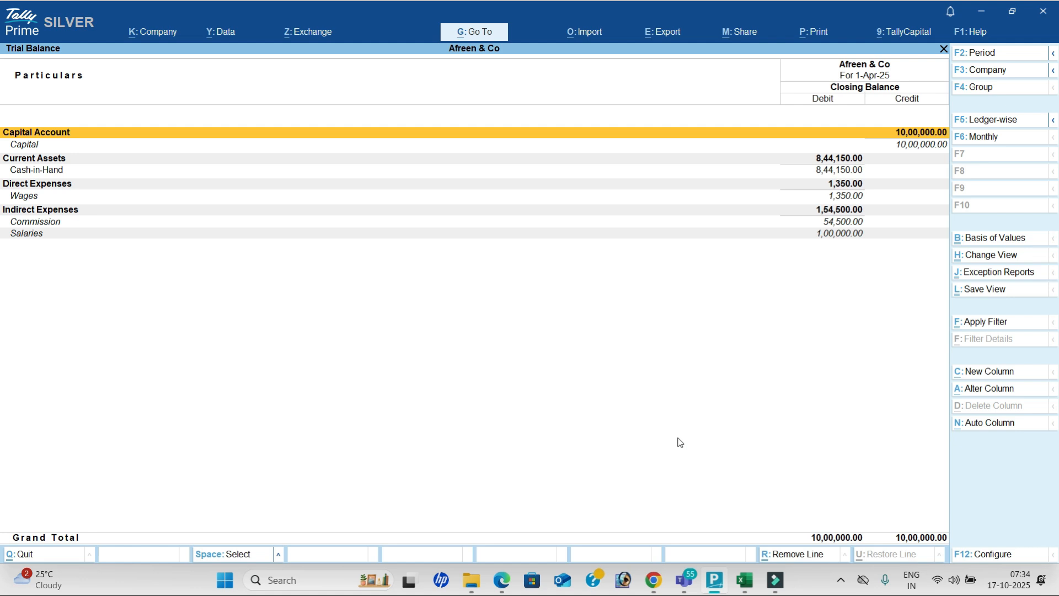
key(Escape)
key(Down)
key(Down)
key(Down)
key(Down)
key(Return)
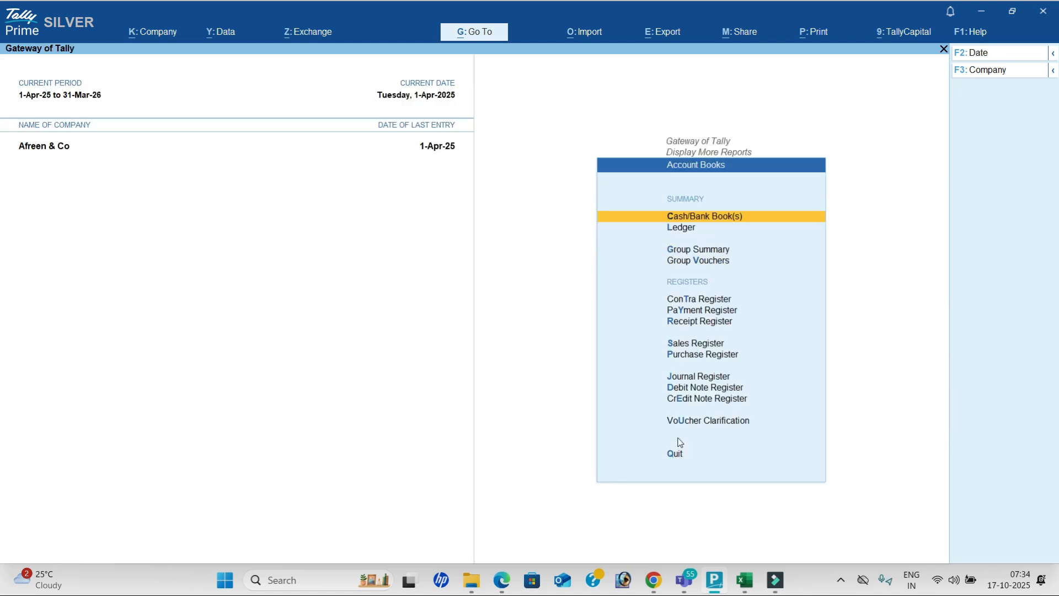
- View the Cash/Bank Book(s), the Payment Register and the Receipt Register from the Account Books
key(Return)
key(Escape)
key(Down)
key(Down)
key(Down)
key(Down)
key(Down)
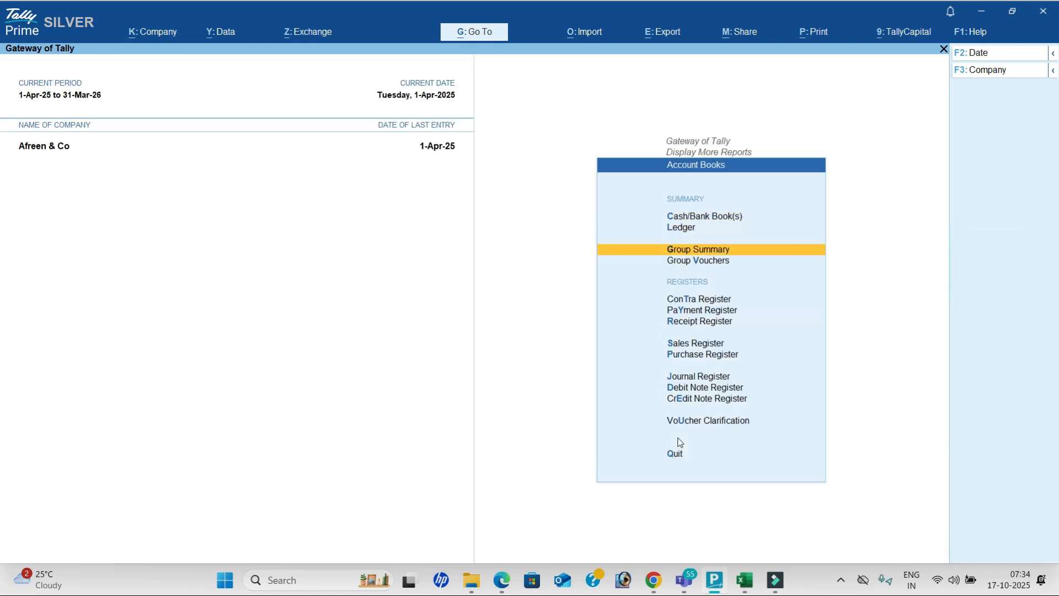
key(Return)
key(Escape)
key(Down)
key(Return)
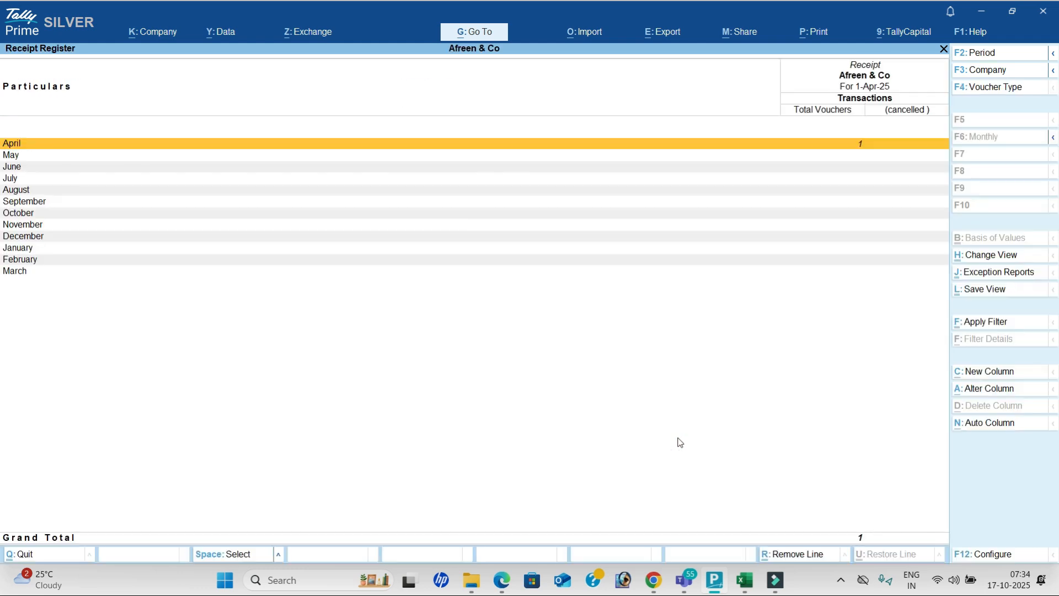
- Leave the Account Books and open the Cost Category Summary from the cost centre reports under Statements of Accounts
key(Escape)
key(Escape)
key(Down)
key(Return)
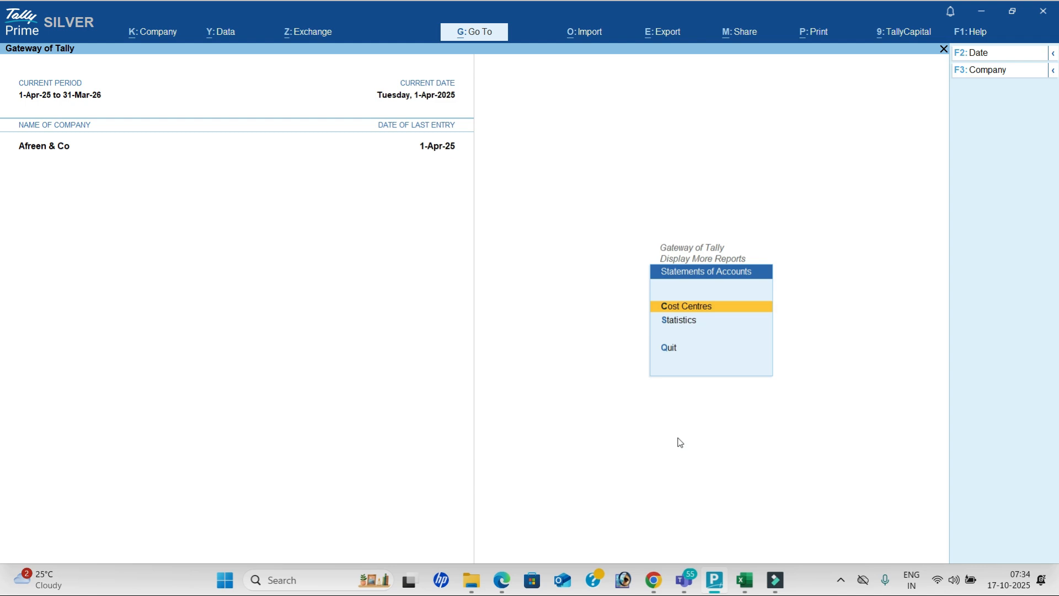
key(Return)
key(Return)
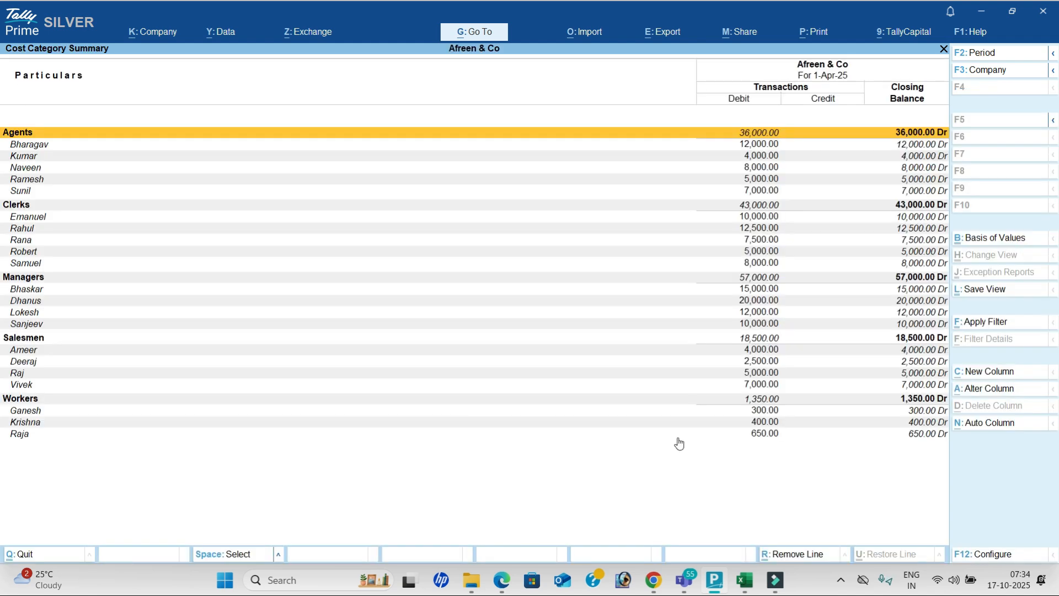
- Examine the amounts allocated to the cost centres under Agents, Clerks and Managers in the Cost Category Summary
key(Down)
key(Down)
key(Down)
key(Down)
key(Down)
key(Down)
key(Down)
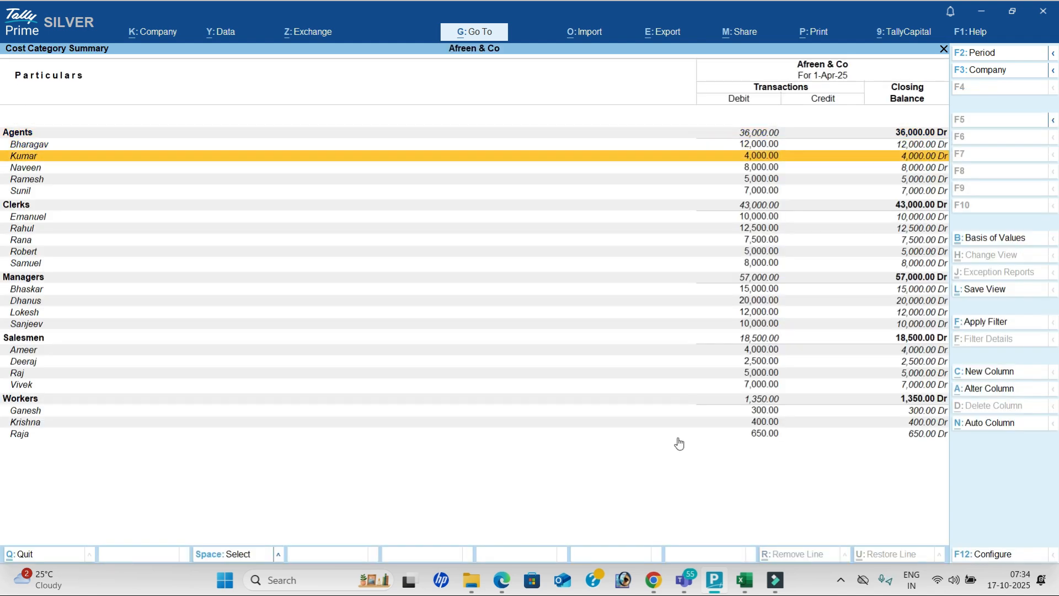
key(Down)
key(Down)
key(Down)
key(Down)
key(Down)
key(Down)
key(Down)
key(Down)
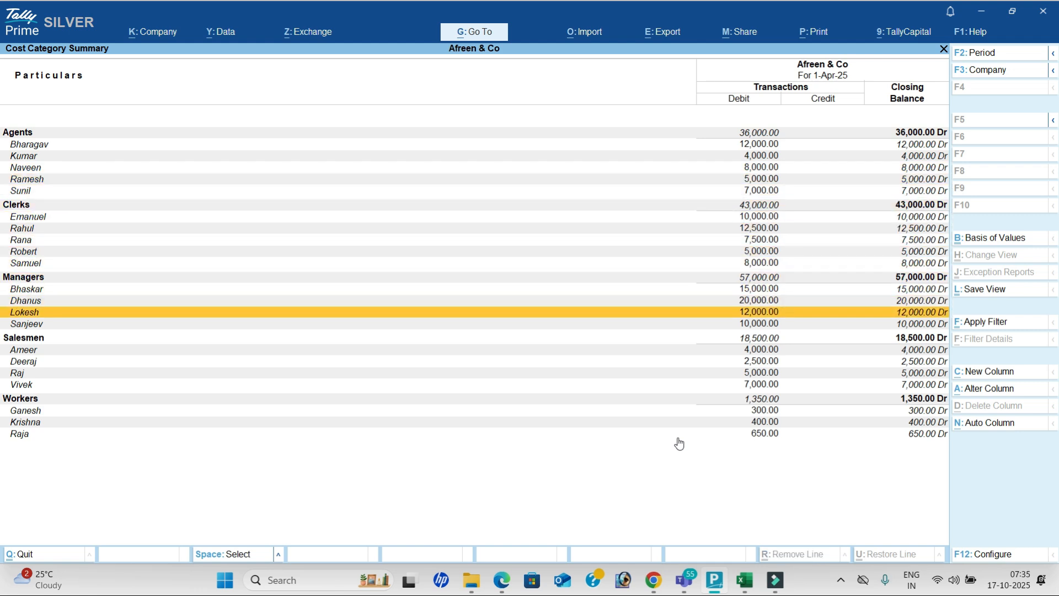
key(Down)
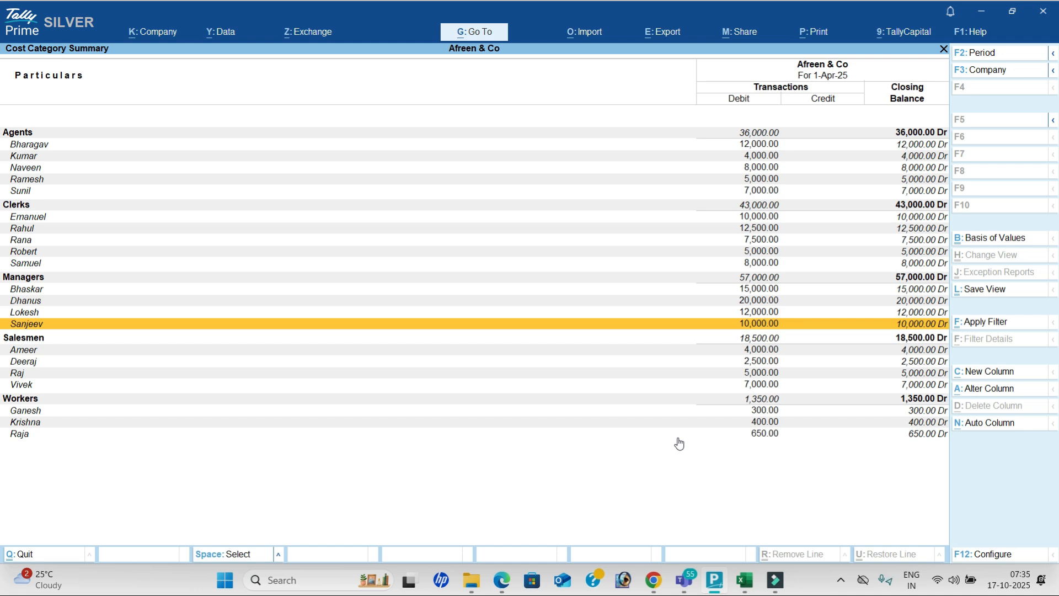
- Leave the Cost Category Summary and open the Statistics report from the Statements of Accounts
key(Escape)
key(Escape)
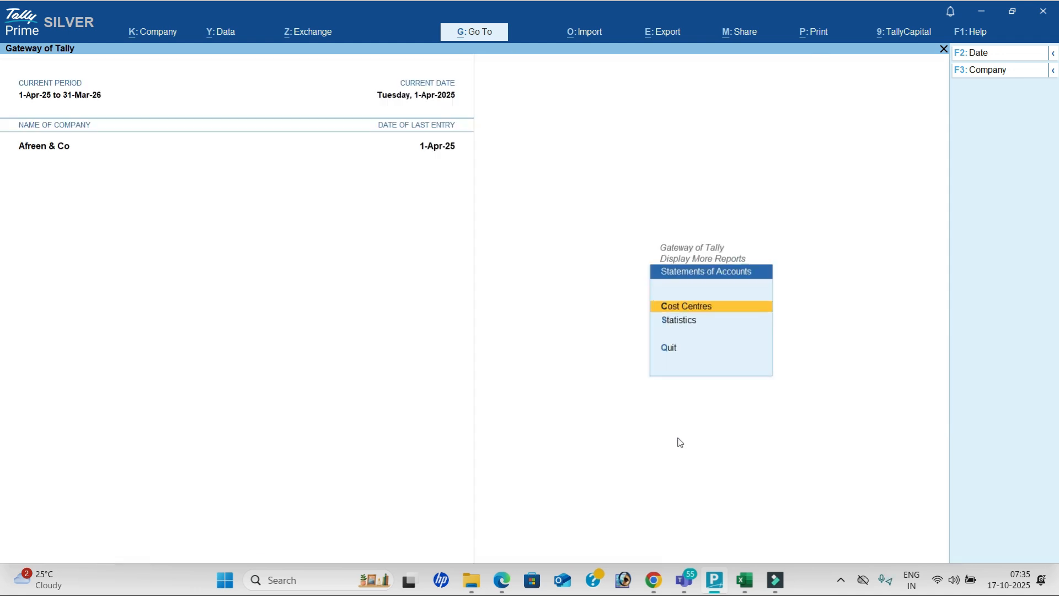
key(Down)
key(Return)
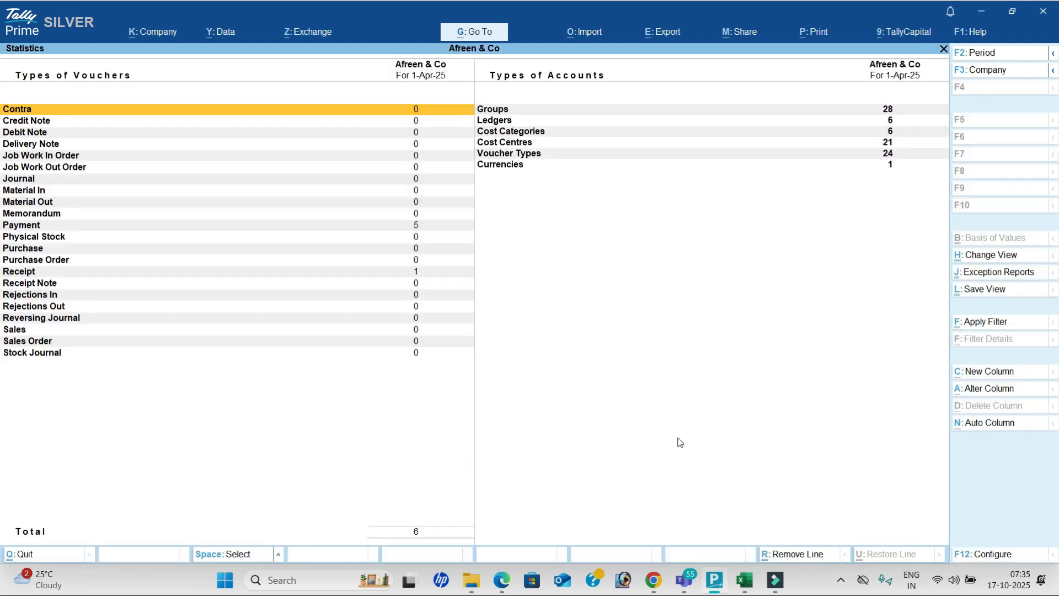
- Check the Payment vouchers from the Statistics report, return and go on reviewing the voucher types down to Receipt
key(Down)
key(Down)
key(Down)
key(Down)
key(Down)
key(Down)
key(Down)
key(Down)
key(Down)
key(Down)
key(Return)
key(Escape)
key(Down)
key(Down)
key(Down)
key(Down)
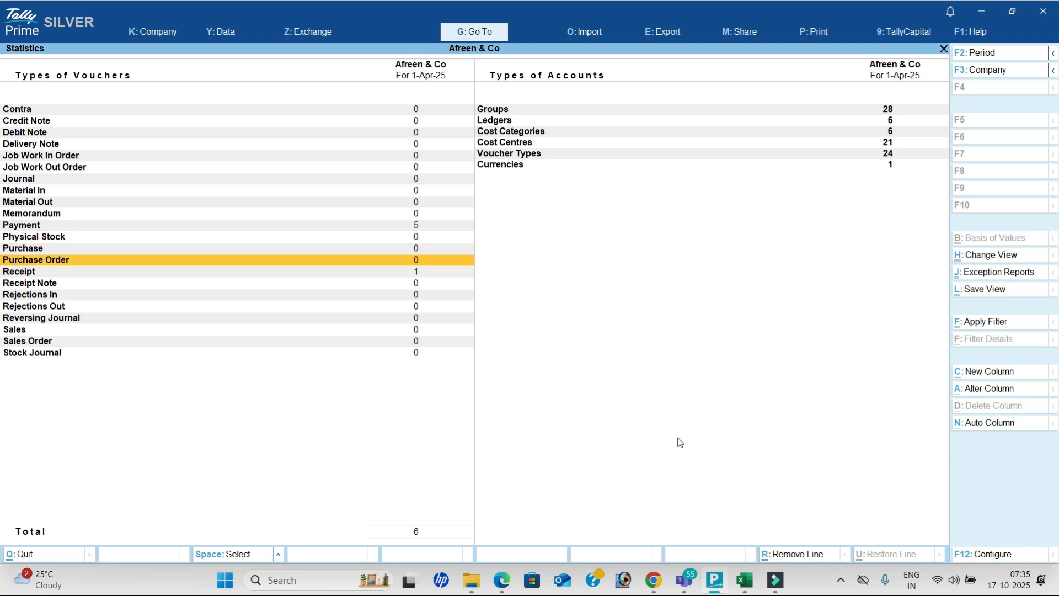
- Review the types of accounts in the Statistics report, from Currencies up to Groups
key(Right)
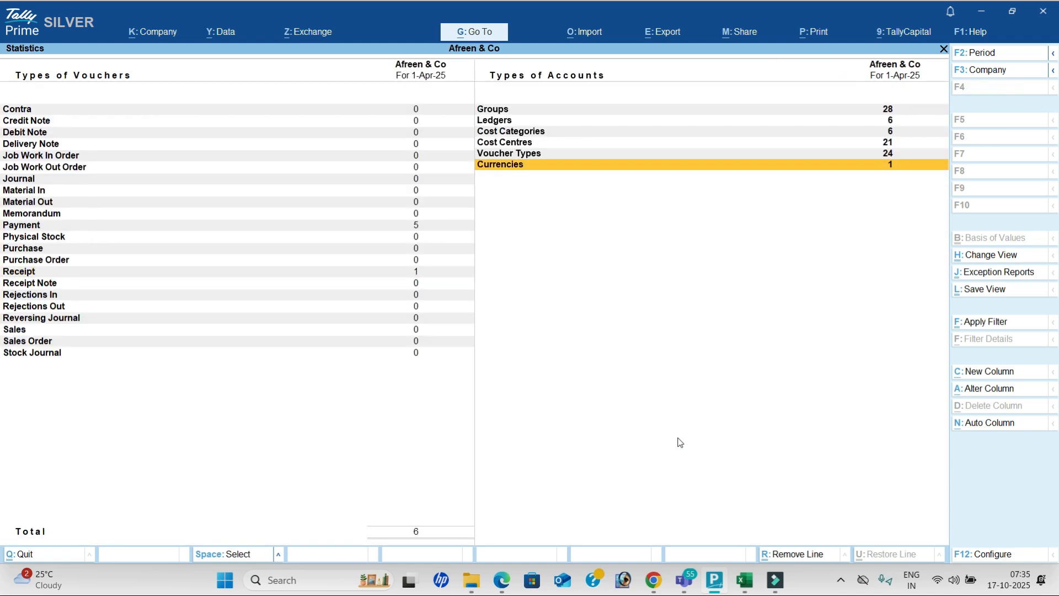
key(Up)
key(Up)
key(Down)
key(Up)
key(Up)
key(Up)
key(Up)
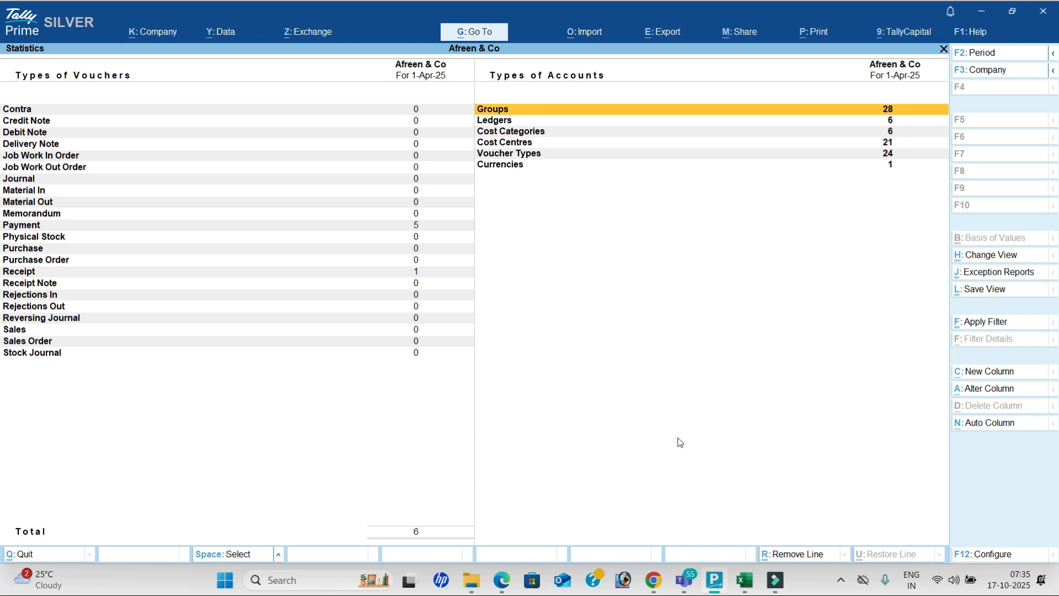
- Leave the Statistics report and return to the Gateway of Tally
key(Escape)
key(Escape)
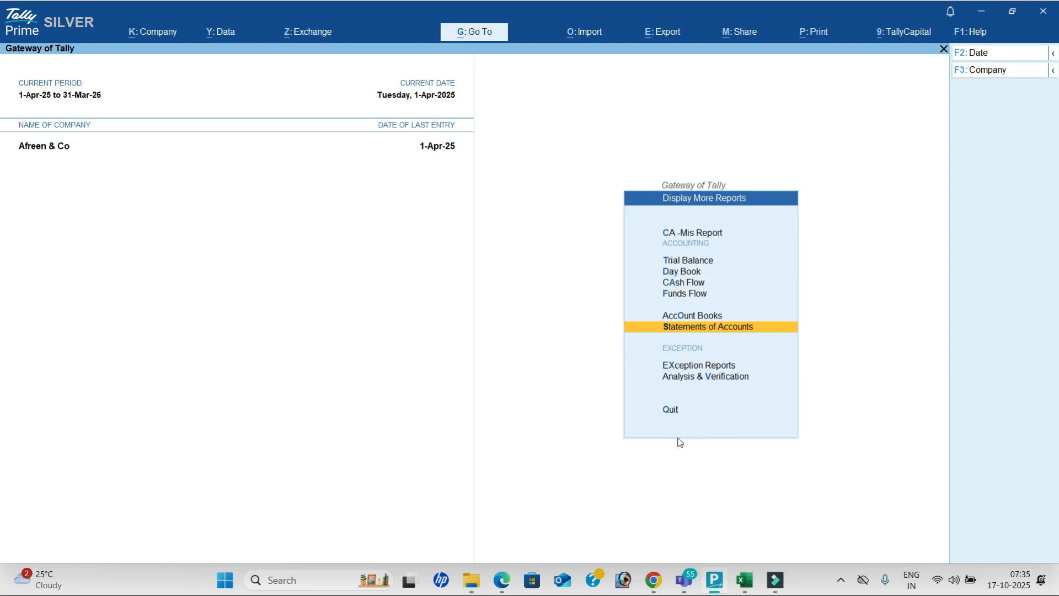
key(Escape)
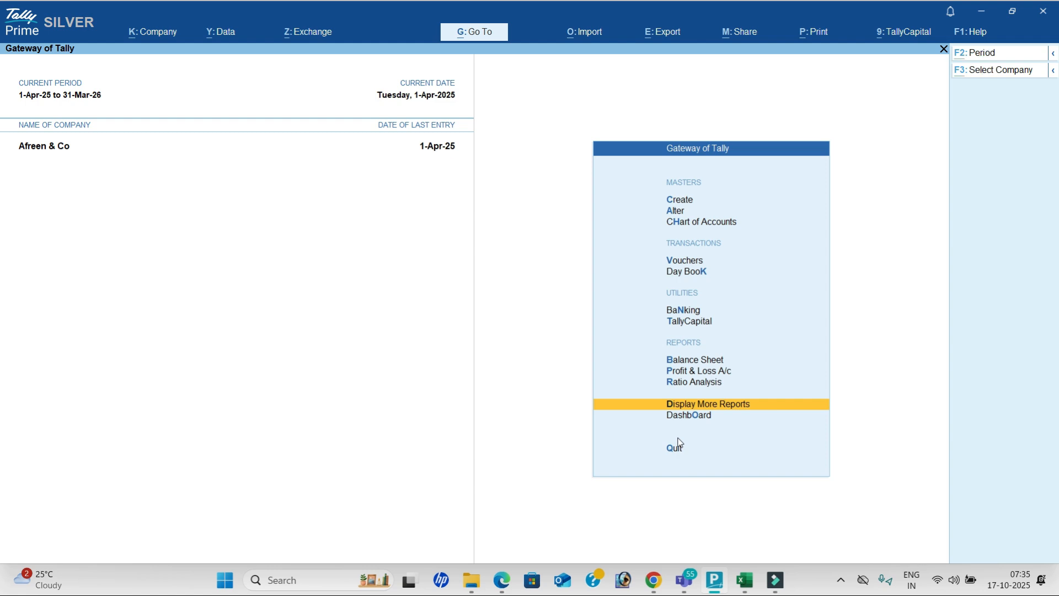
- Switch to Chrome and look through the latest videos of the Tally Prime in Telugu YouTube channel
key(alt+Tab)
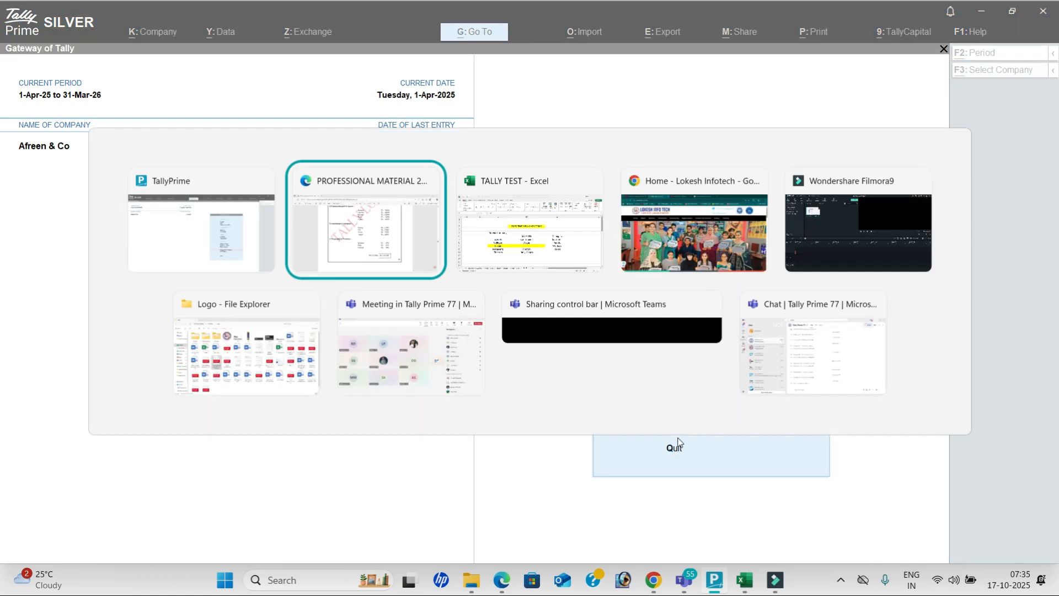
key(Tab)
key(Tab)
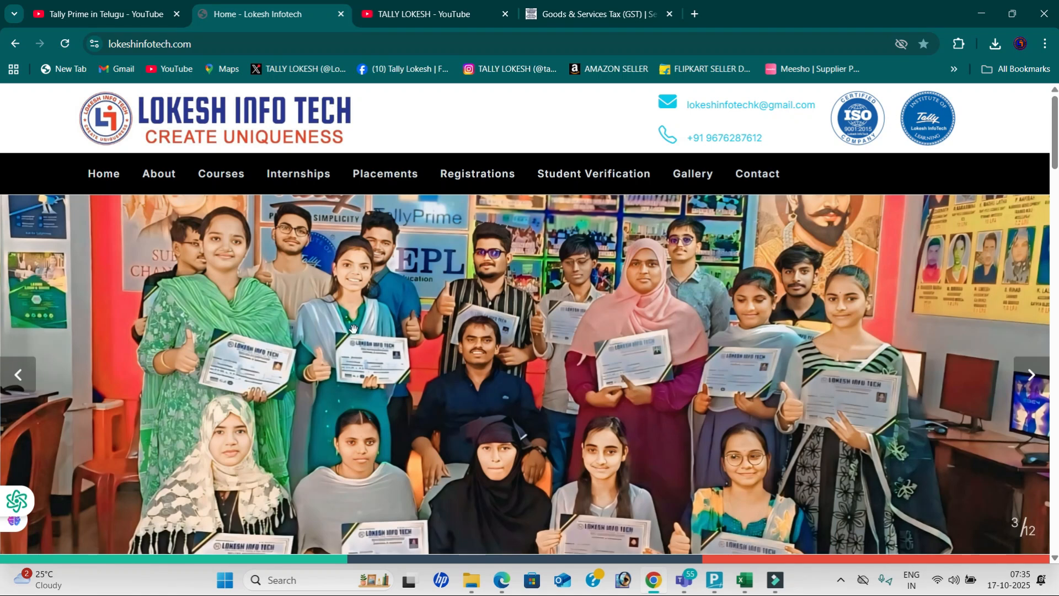
click(124, 19)
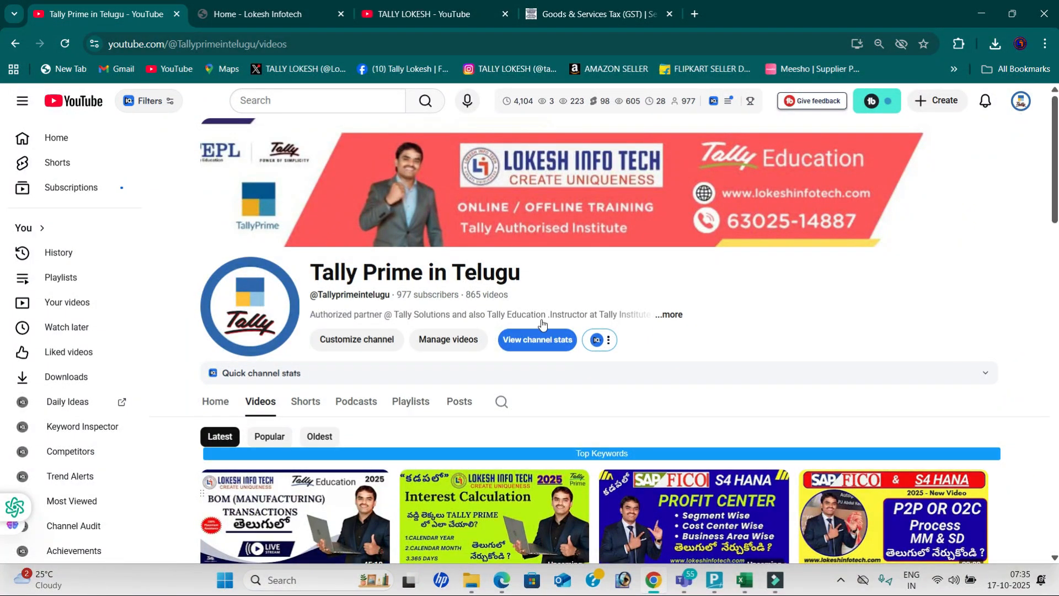
scroll(542, 325, down, 4)
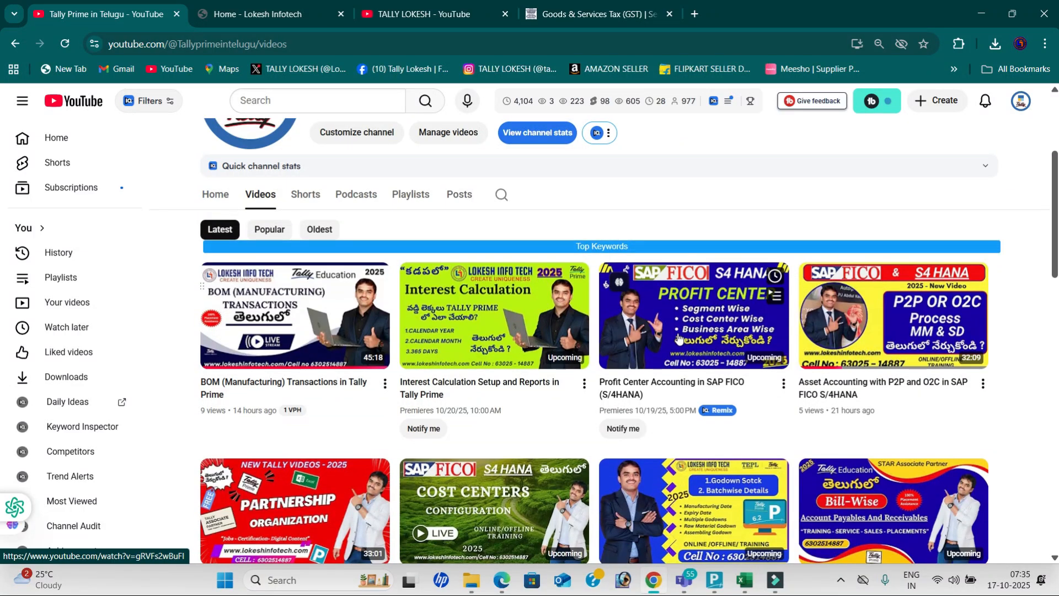
scroll(584, 300, up, 4)
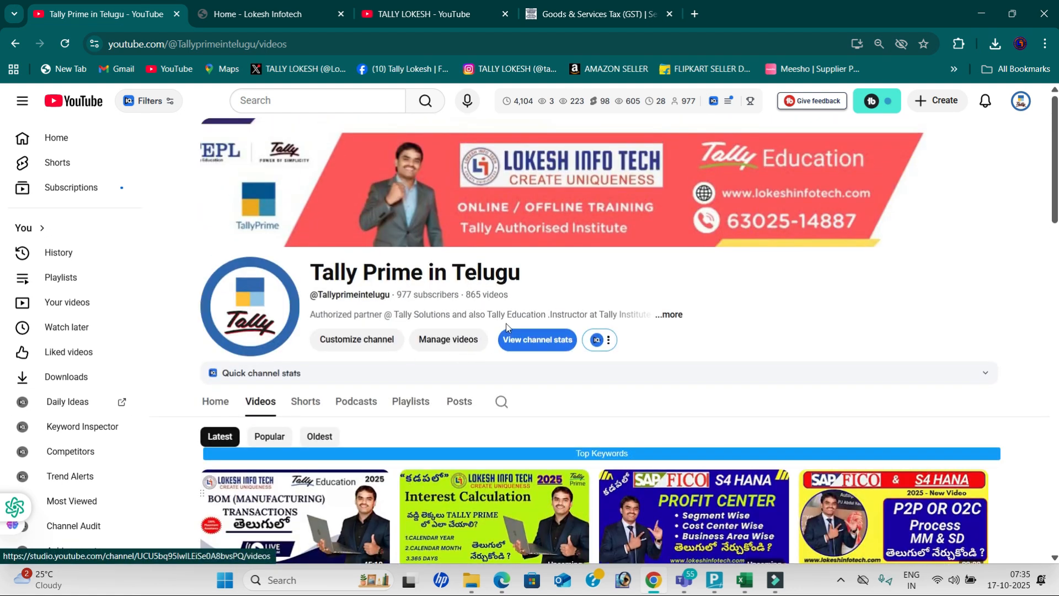
drag(509, 320, 309, 258)
click(1019, 319)
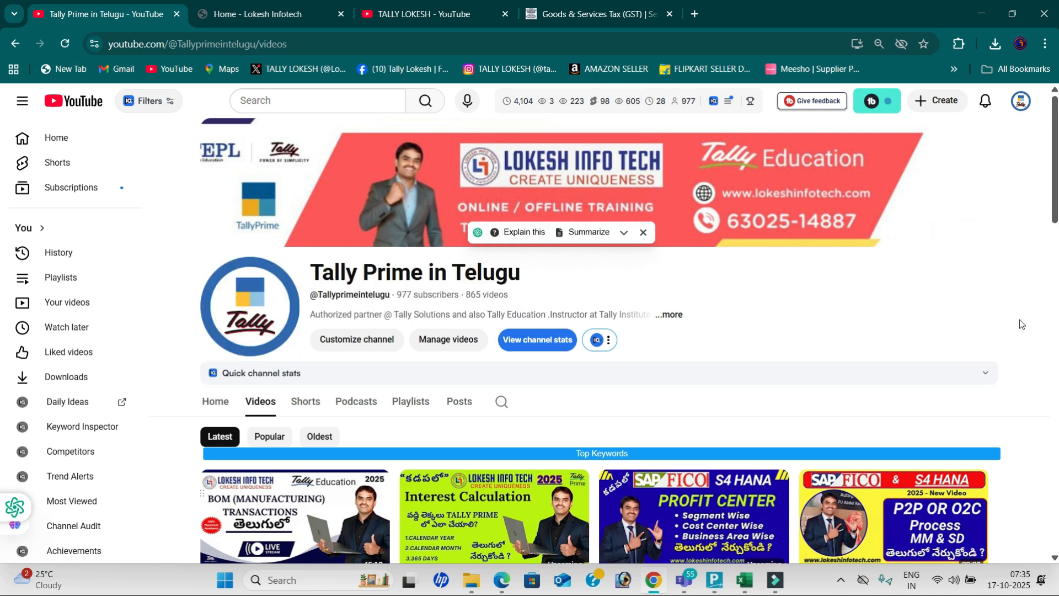
click(775, 579)
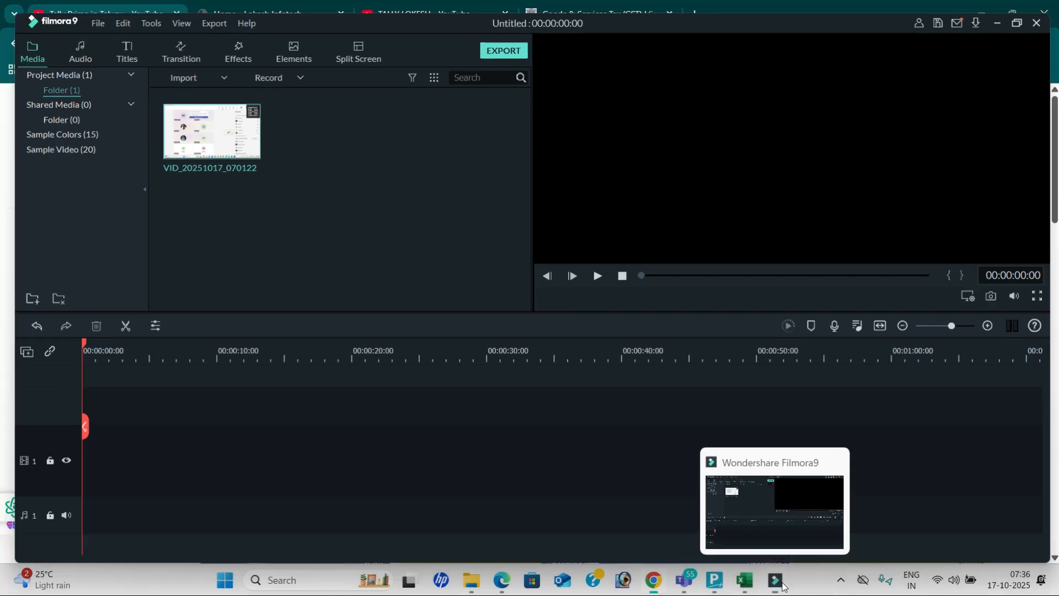
click(784, 586)
click(840, 582)
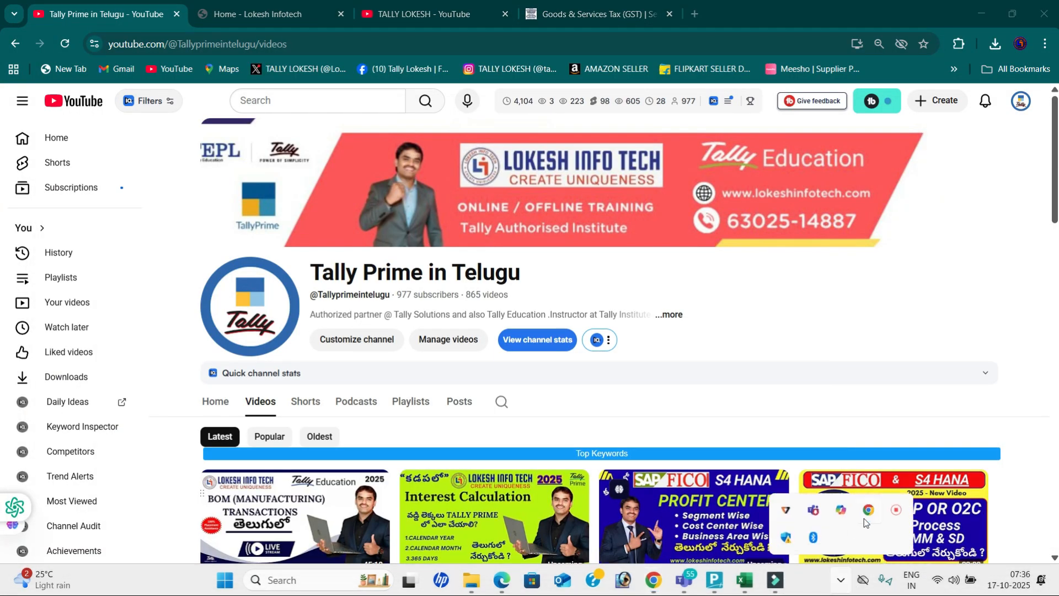